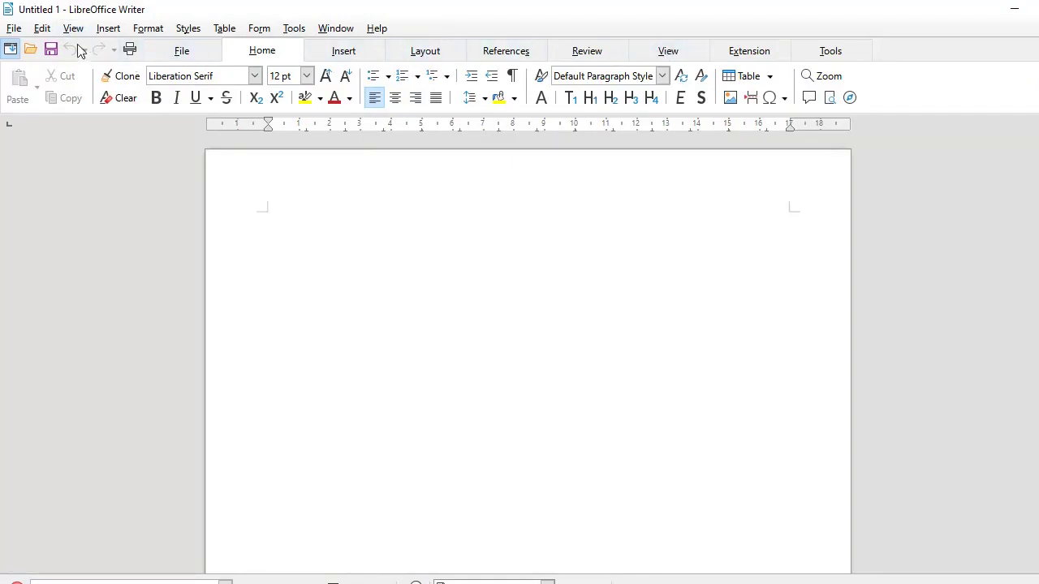
Step: Check the available user interface layout variants and show the menu bar above the tabbed toolbar
click(73, 28)
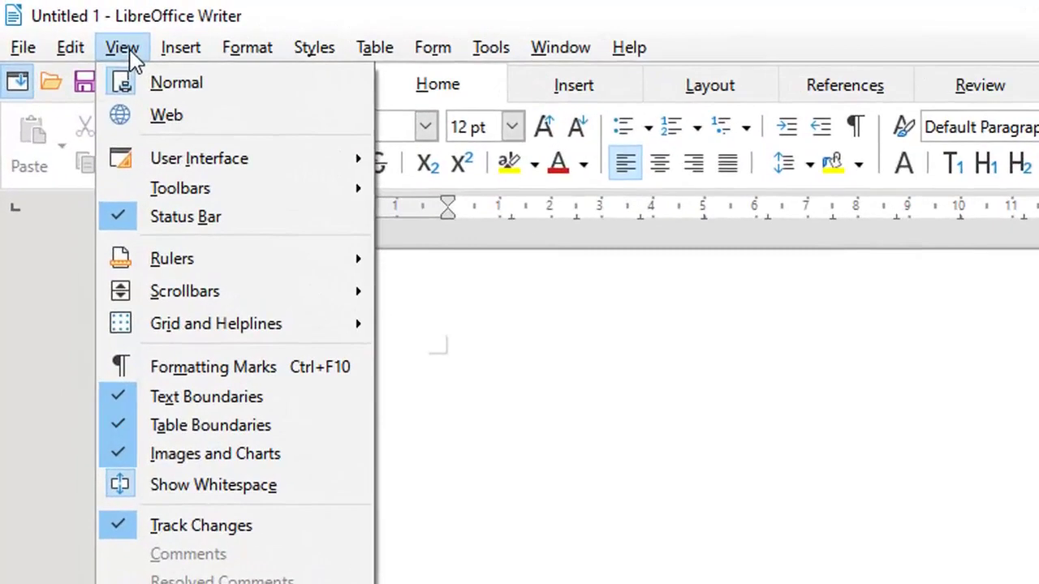
mouse_move(201, 159)
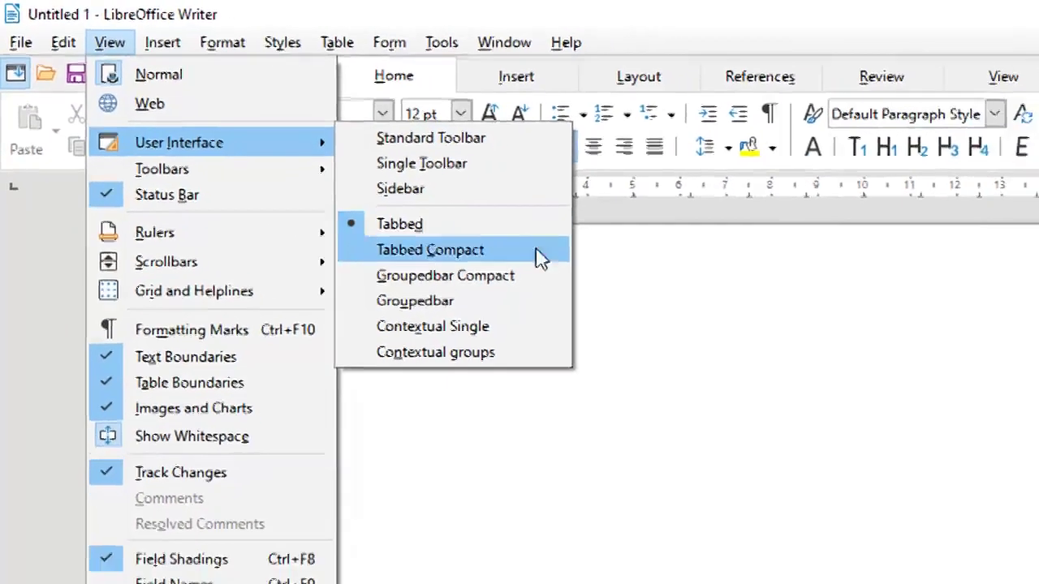
click(540, 257)
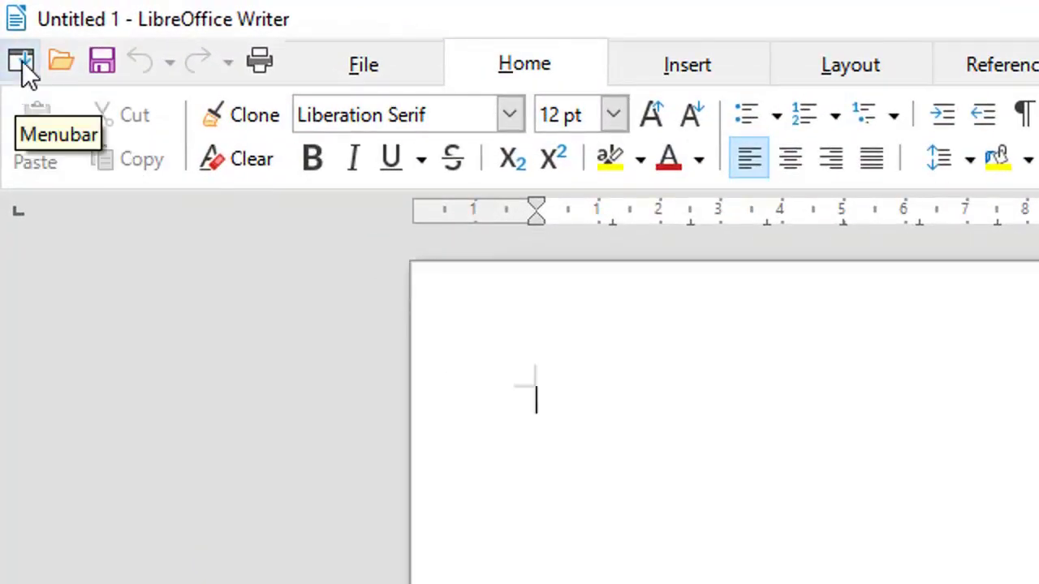
click(22, 63)
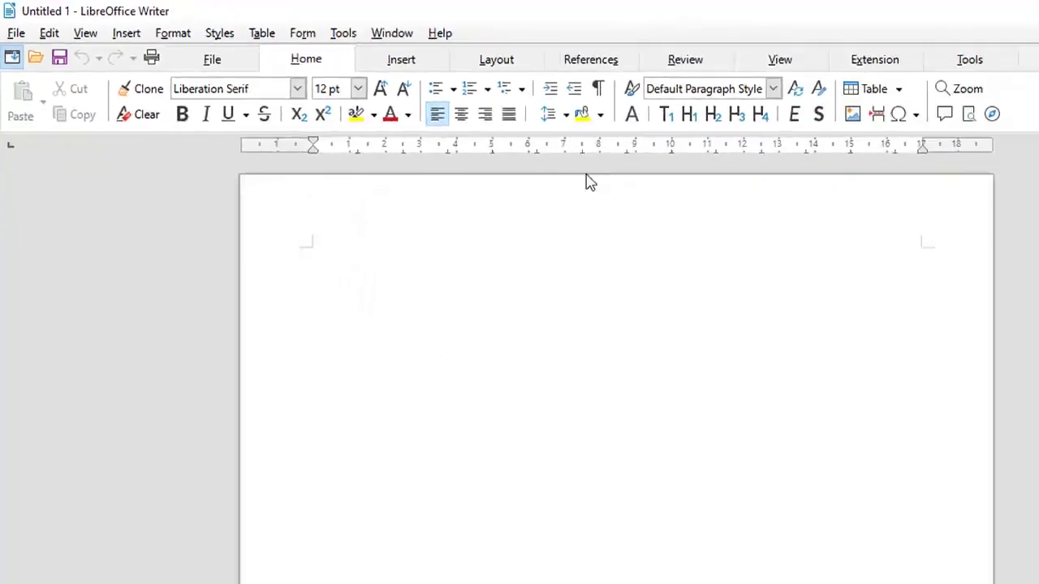
Step: Examine the page layout choices for margins, orientation, page size and number of columns
click(426, 54)
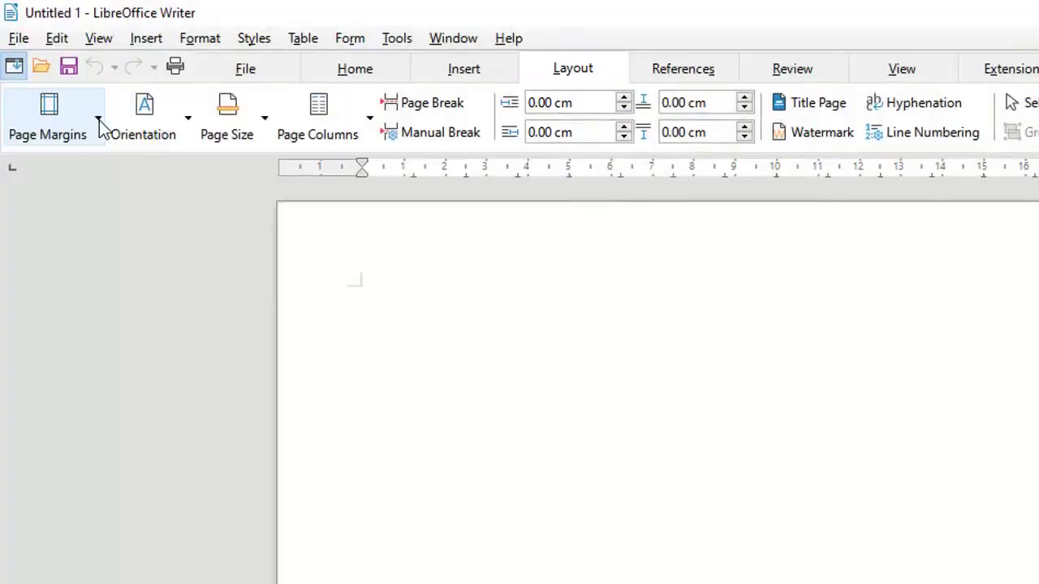
click(97, 119)
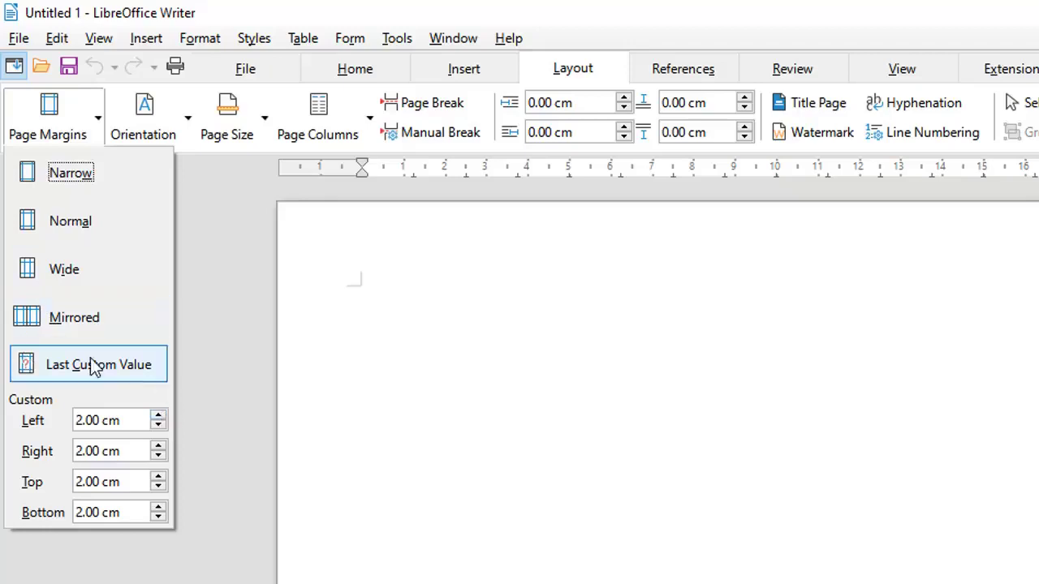
click(191, 132)
click(185, 128)
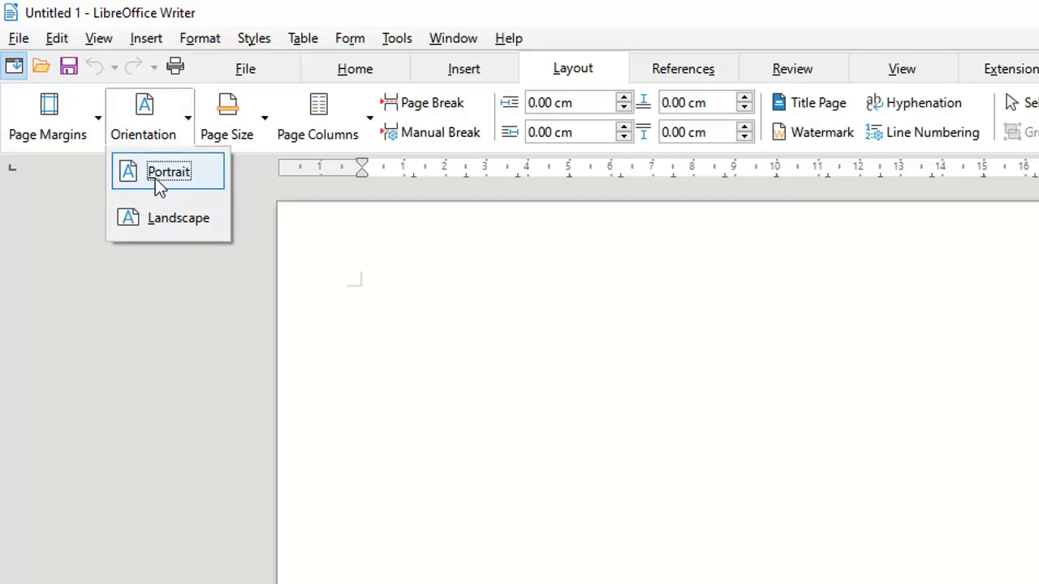
click(268, 117)
click(267, 117)
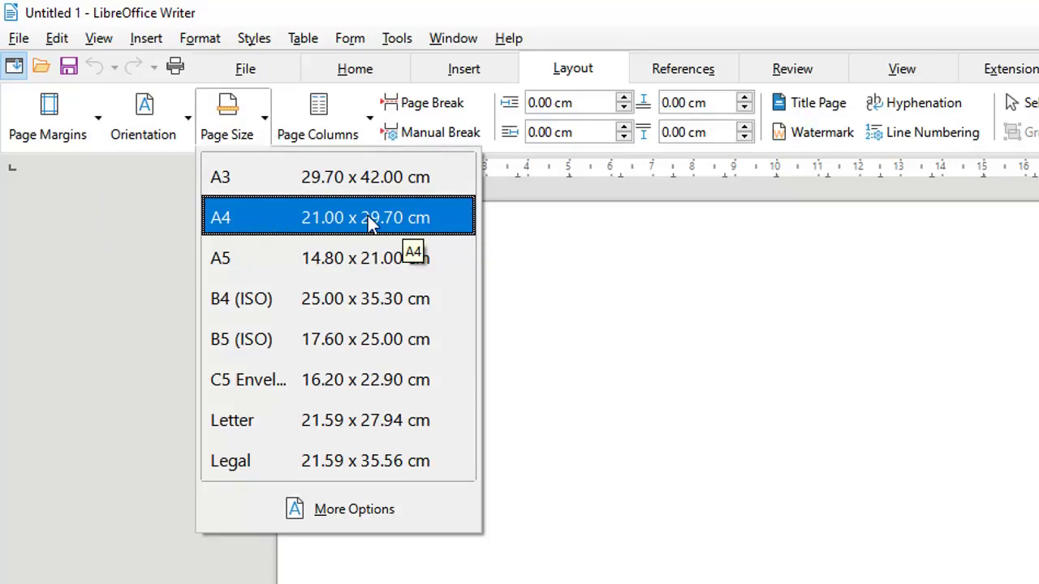
click(589, 286)
click(369, 122)
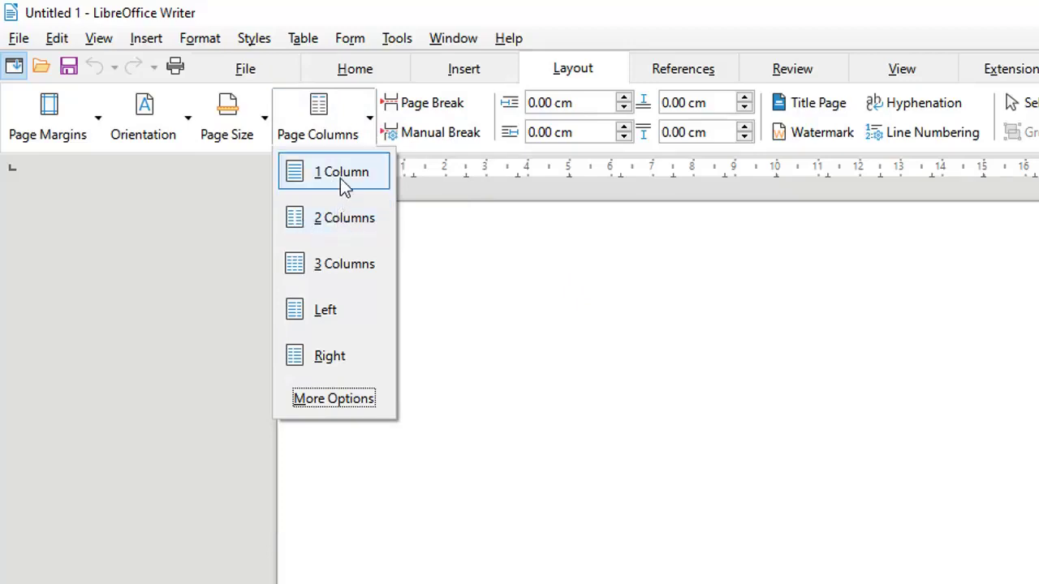
click(614, 328)
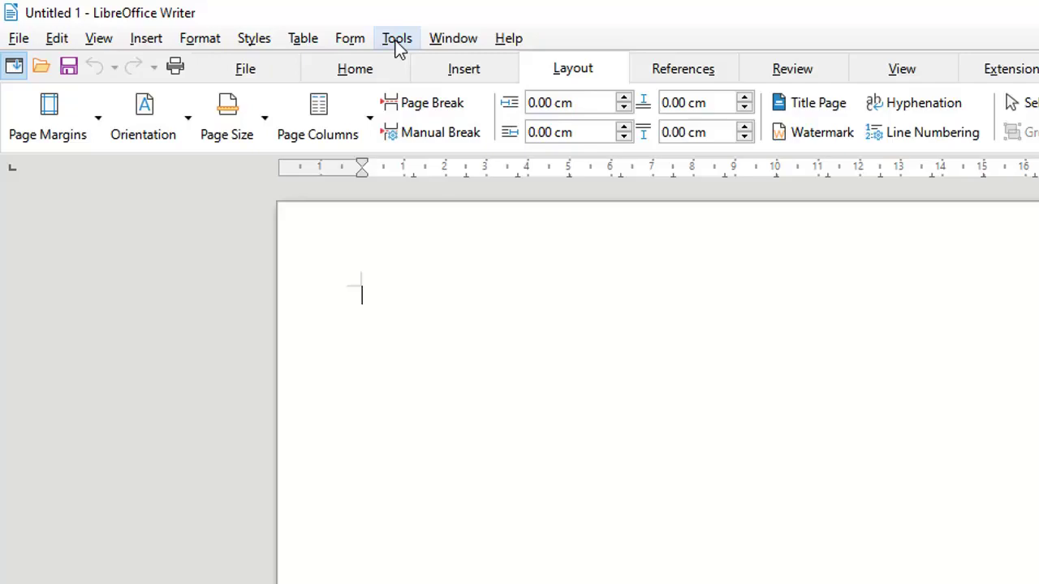
Step: Set the default tab stops to 1.30 cm in the general Writer options and check the available measurement units
click(397, 42)
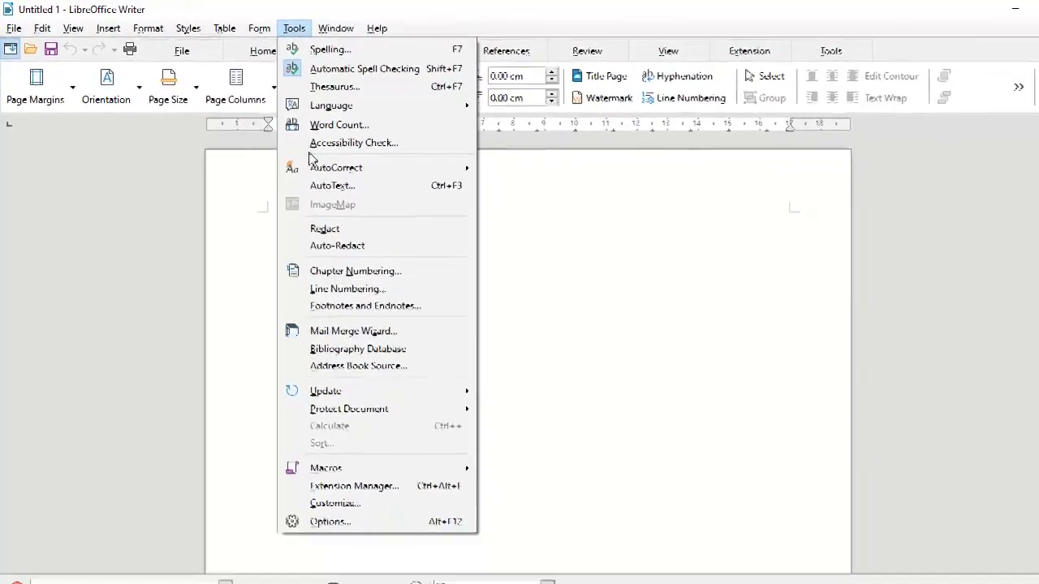
click(349, 519)
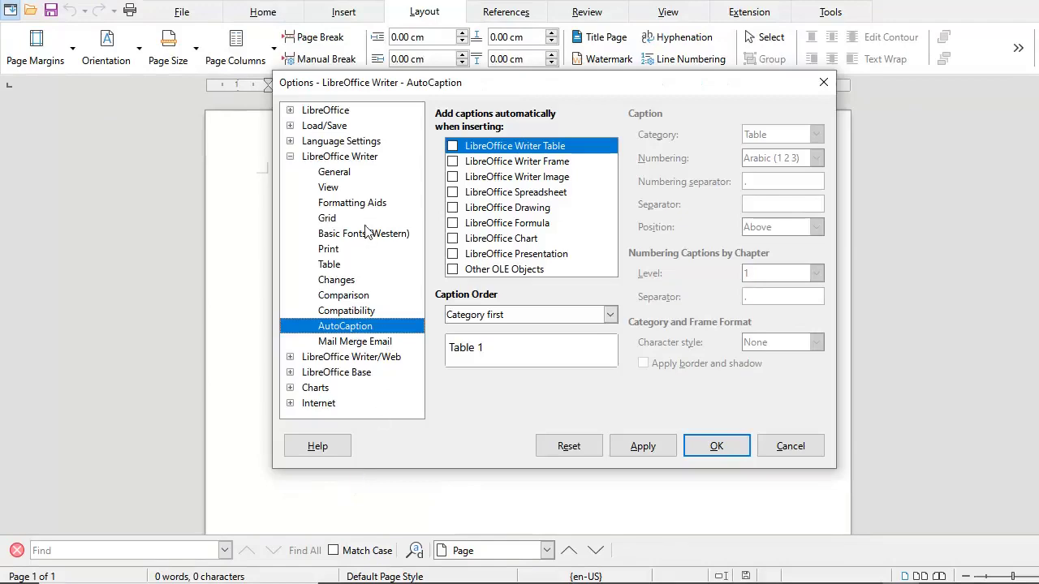
click(290, 156)
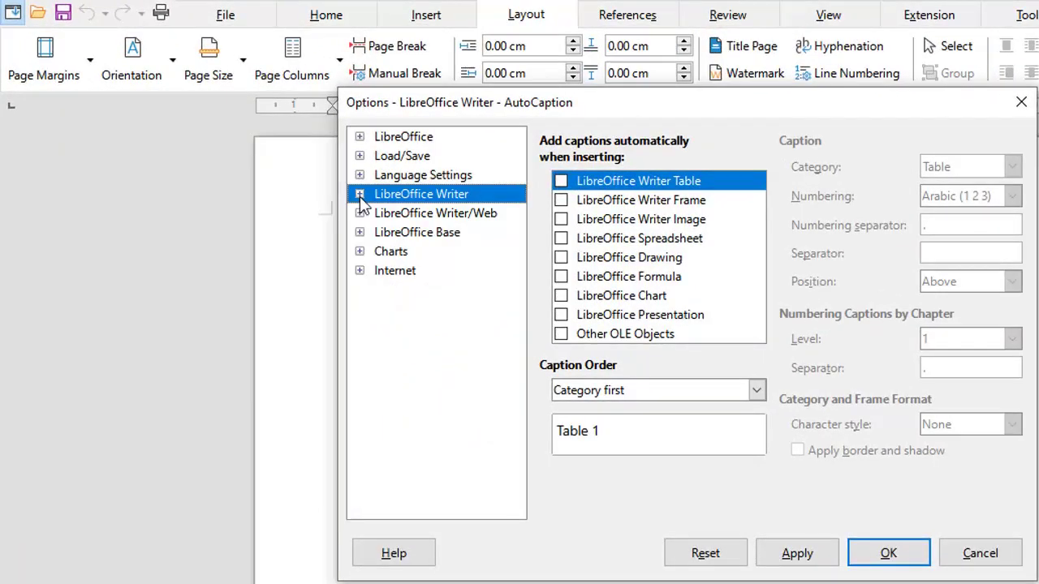
click(359, 194)
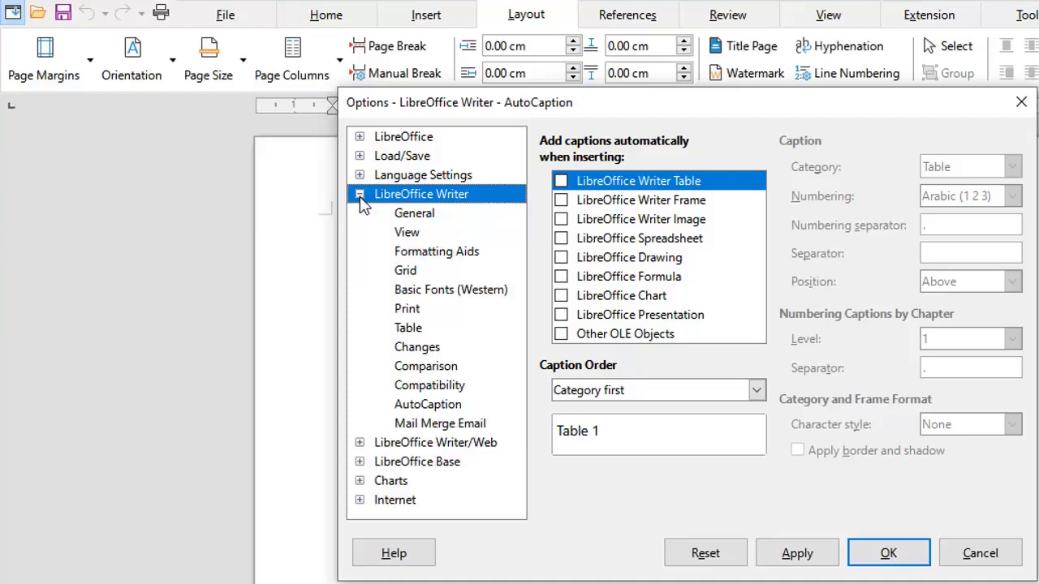
click(436, 218)
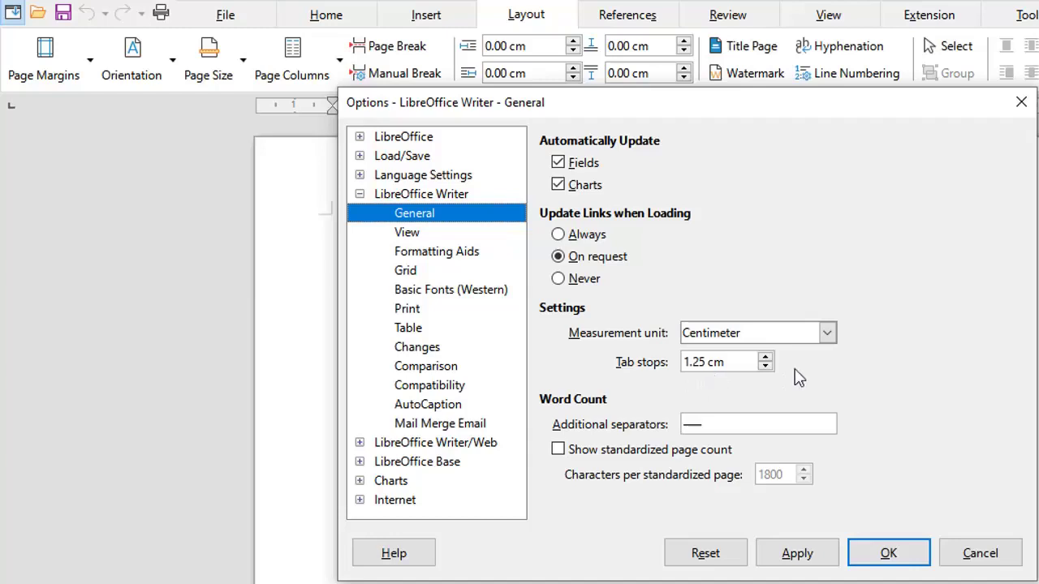
click(765, 366)
double_click(765, 357)
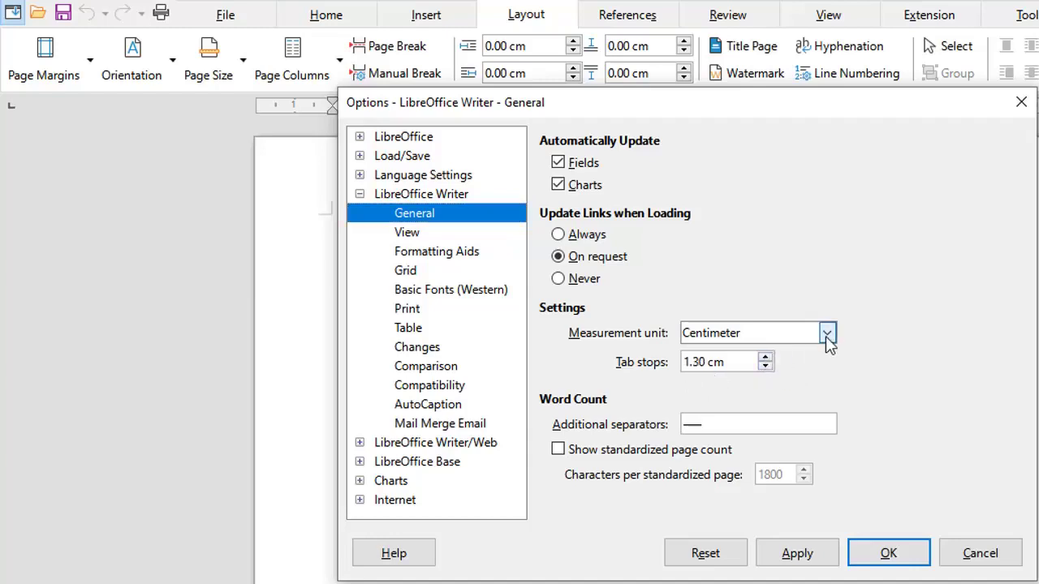
click(825, 333)
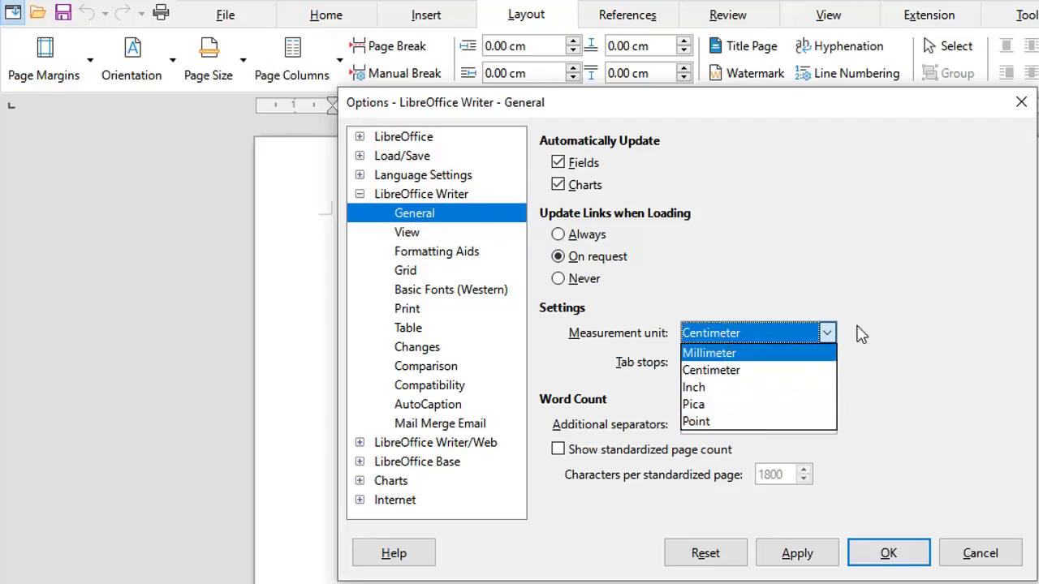
click(892, 333)
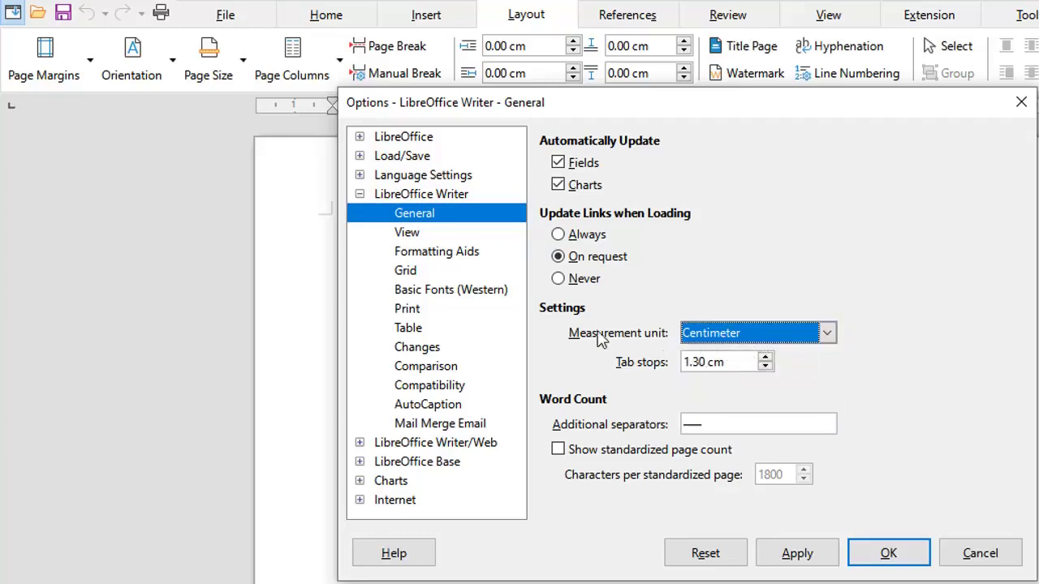
Step: Enable automatic captions for LibreOffice Writer Image and LibreOffice Writer Table, after reviewing the basic fonts
click(448, 297)
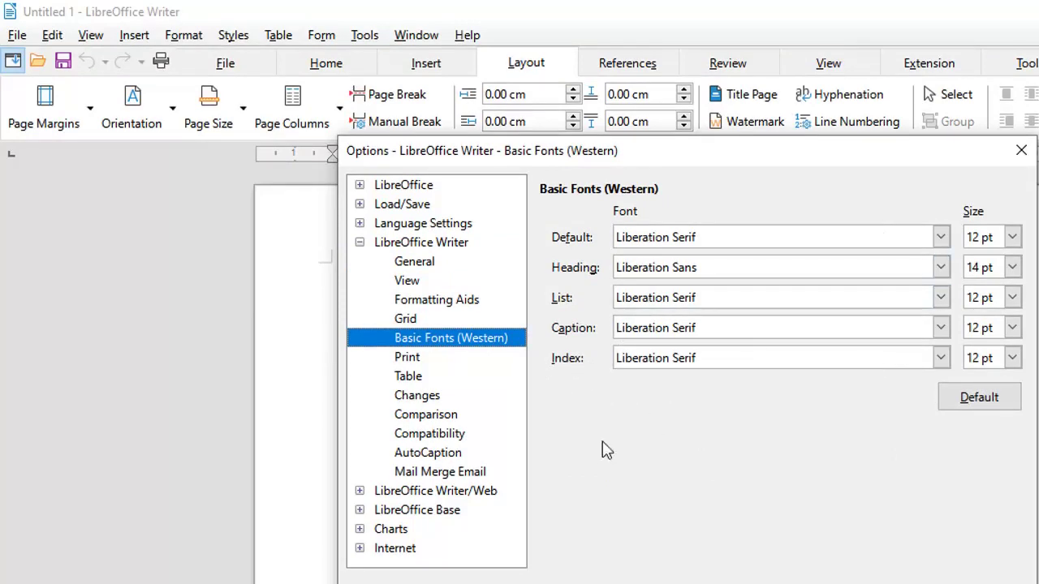
click(448, 461)
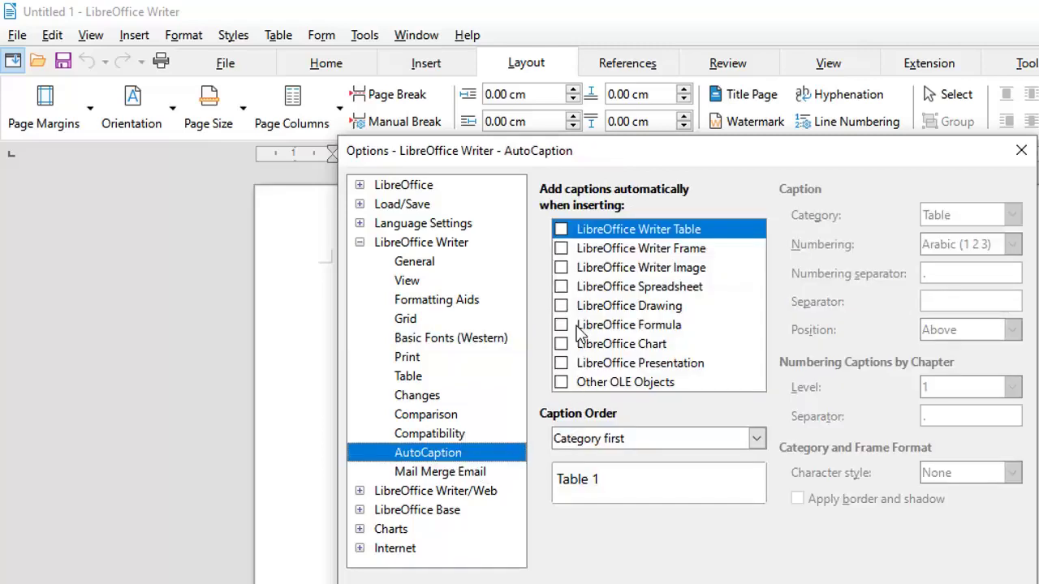
click(560, 268)
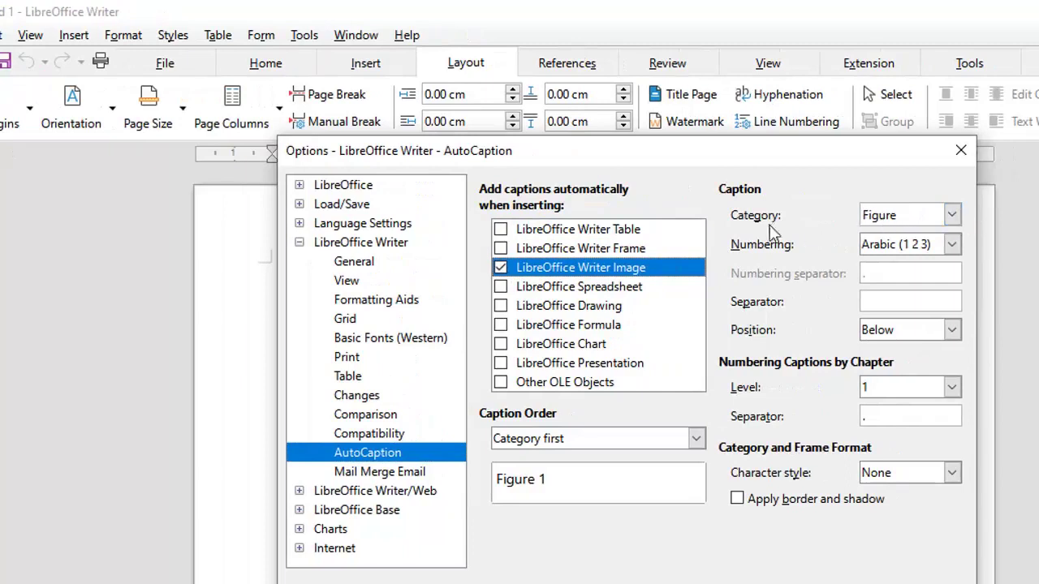
click(950, 215)
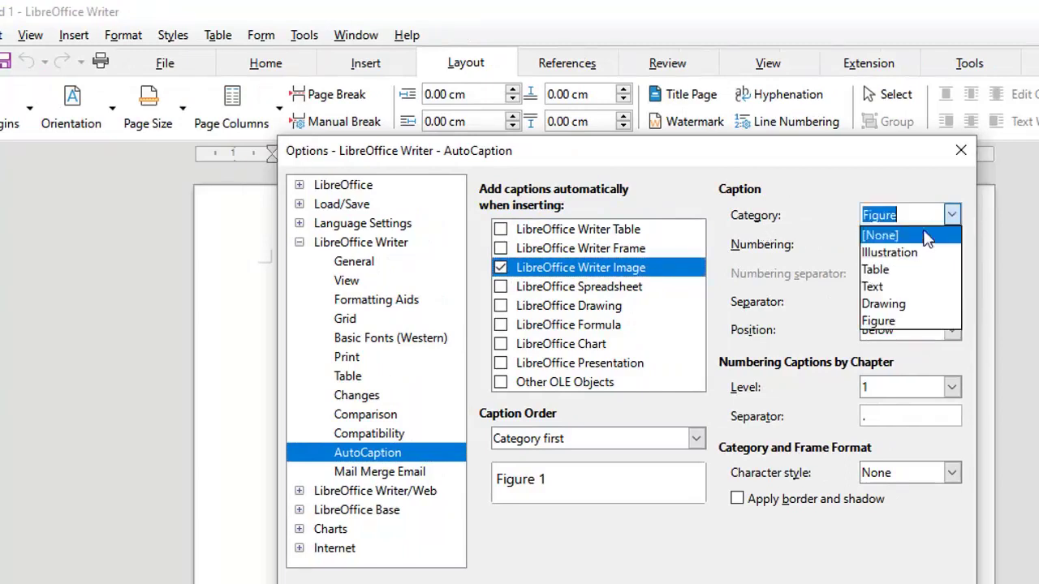
click(899, 183)
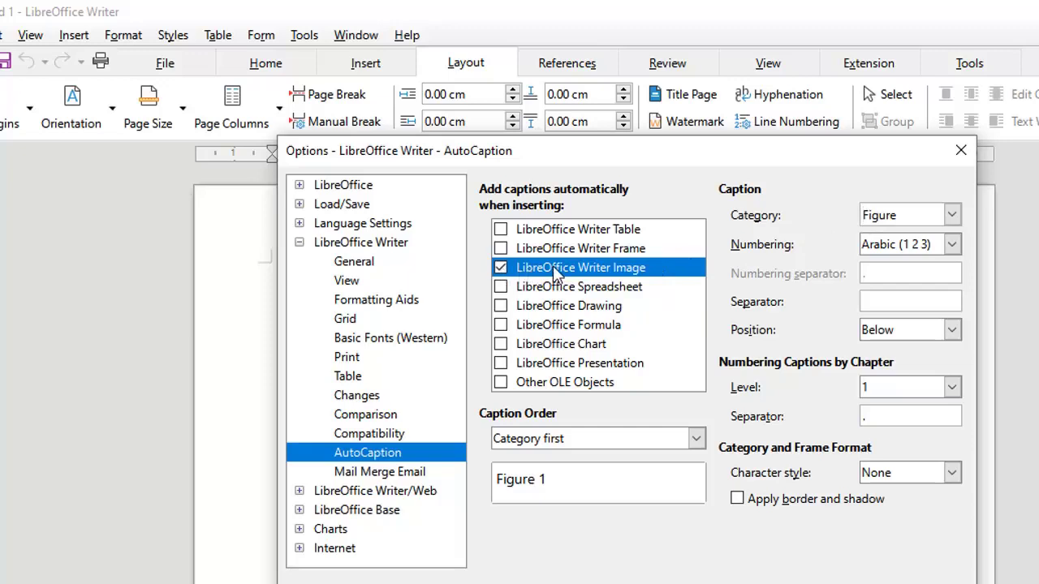
click(501, 230)
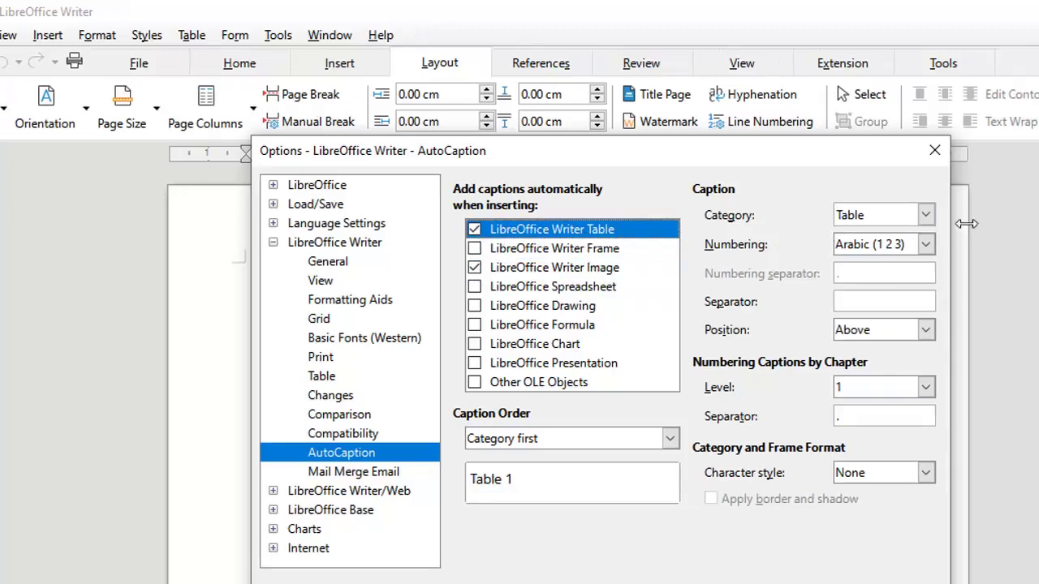
key(Down)
key(Down)
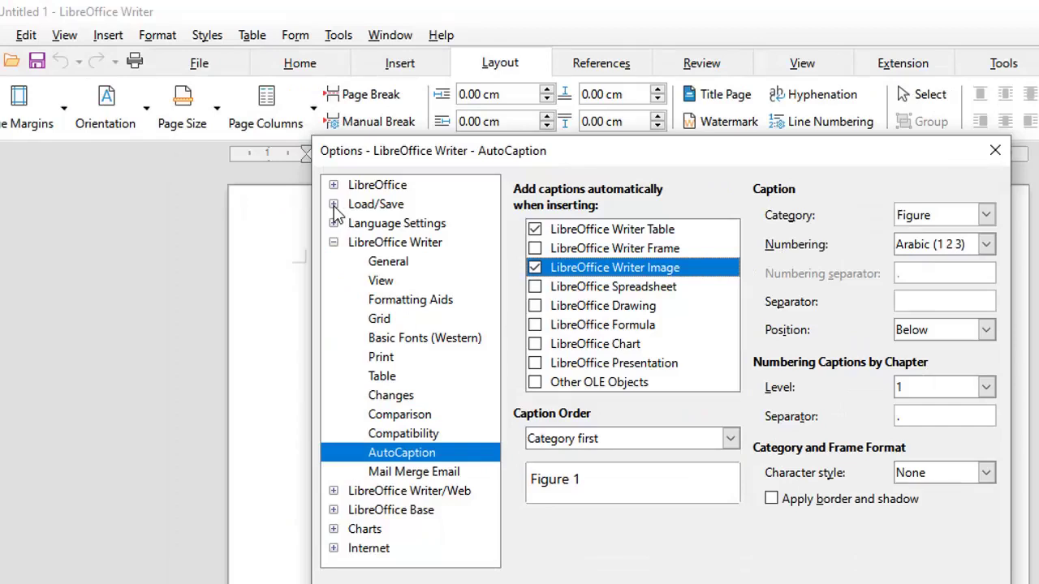
Step: Set the AutoRecovery save interval to 5 minutes and enable always creating a backup copy
click(333, 205)
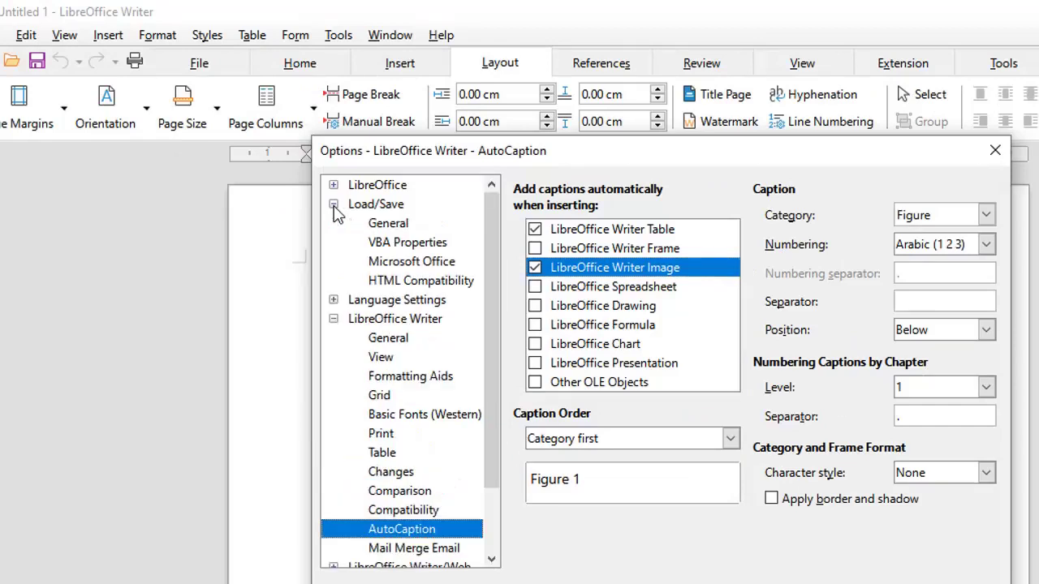
click(391, 229)
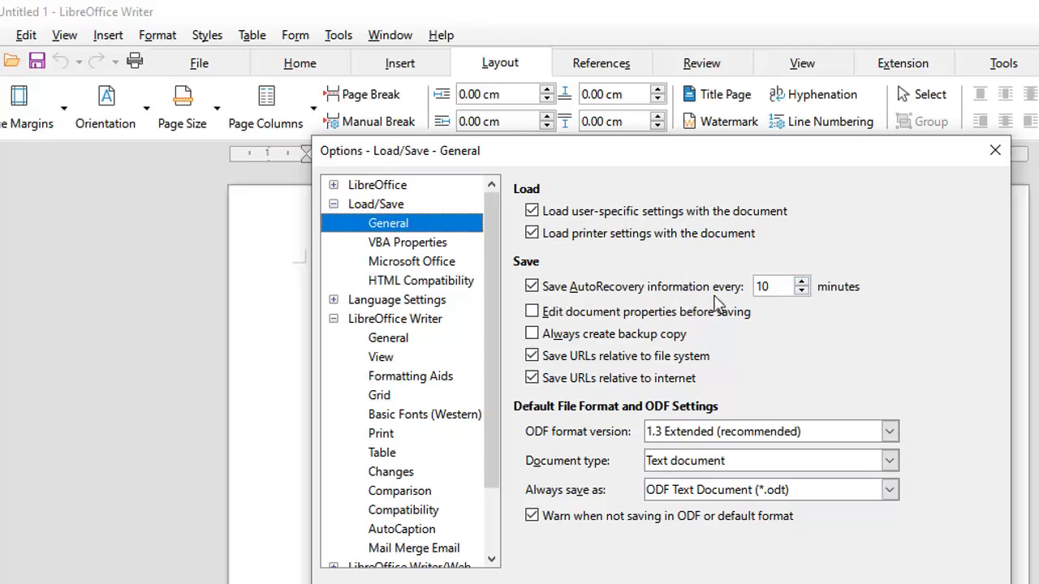
click(801, 292)
click(801, 292)
click(801, 292)
click(801, 292)
click(801, 292)
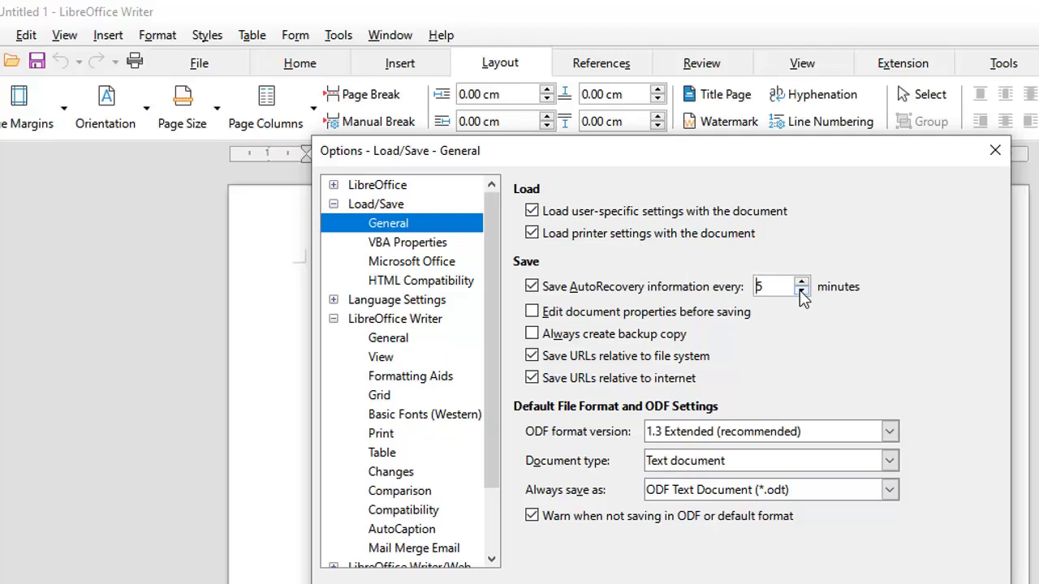
click(532, 334)
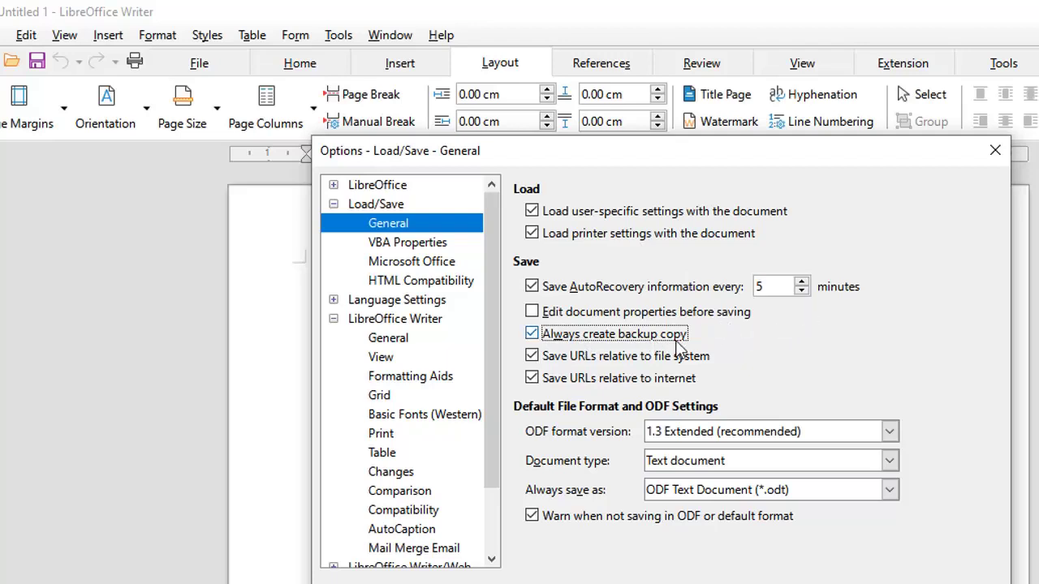
Step: Disable the backup copy, set the AutoRecovery interval to 10 minutes and apply the options
click(560, 333)
click(801, 282)
click(801, 281)
click(800, 281)
click(801, 282)
click(801, 281)
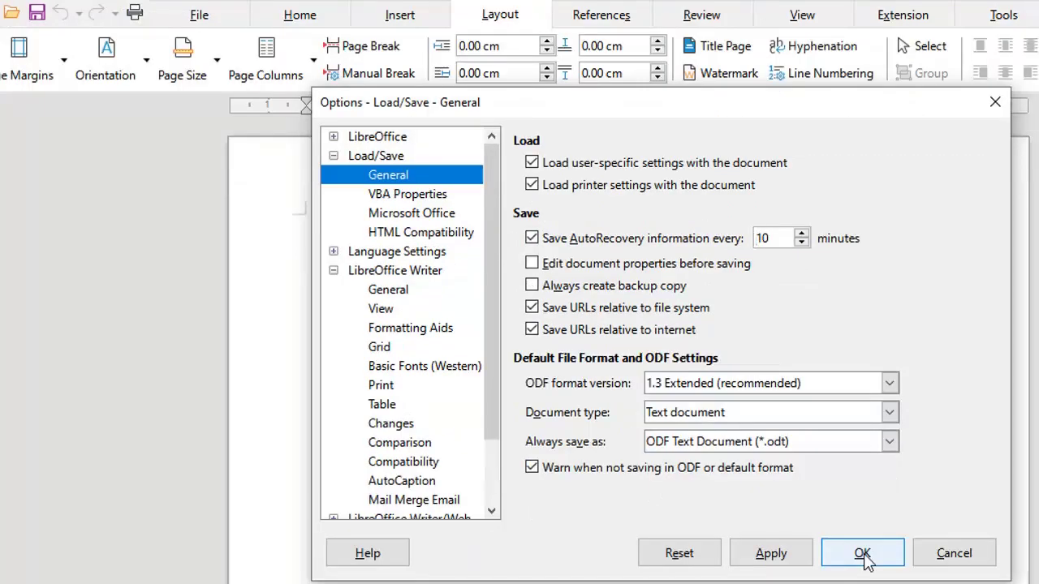
click(862, 555)
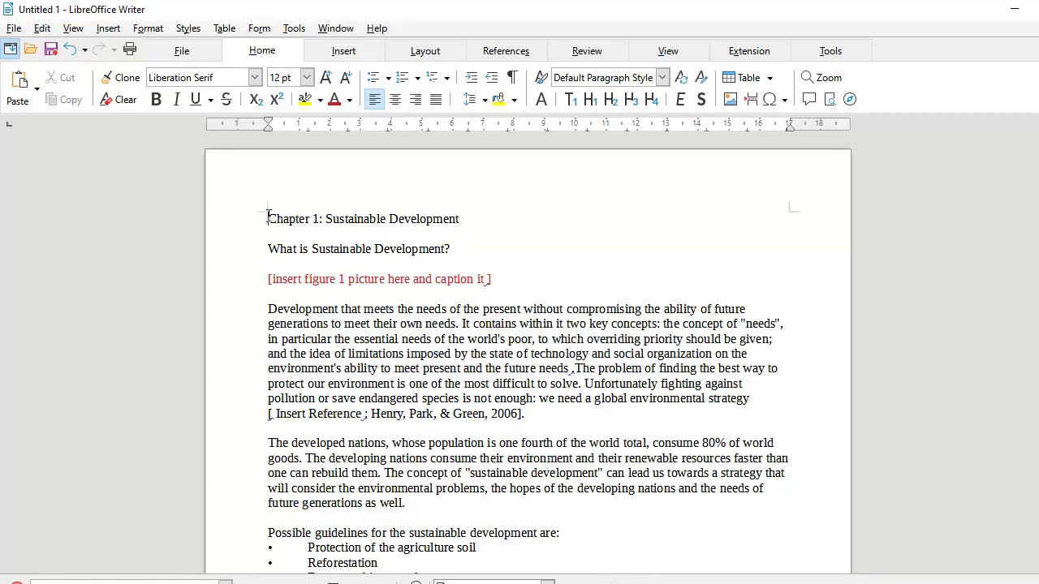
Step: Look through the sustainable development text for its headings and the figure, reference and table placeholders
triple_click(468, 216)
click(468, 215)
scroll(455, 268, down, 6)
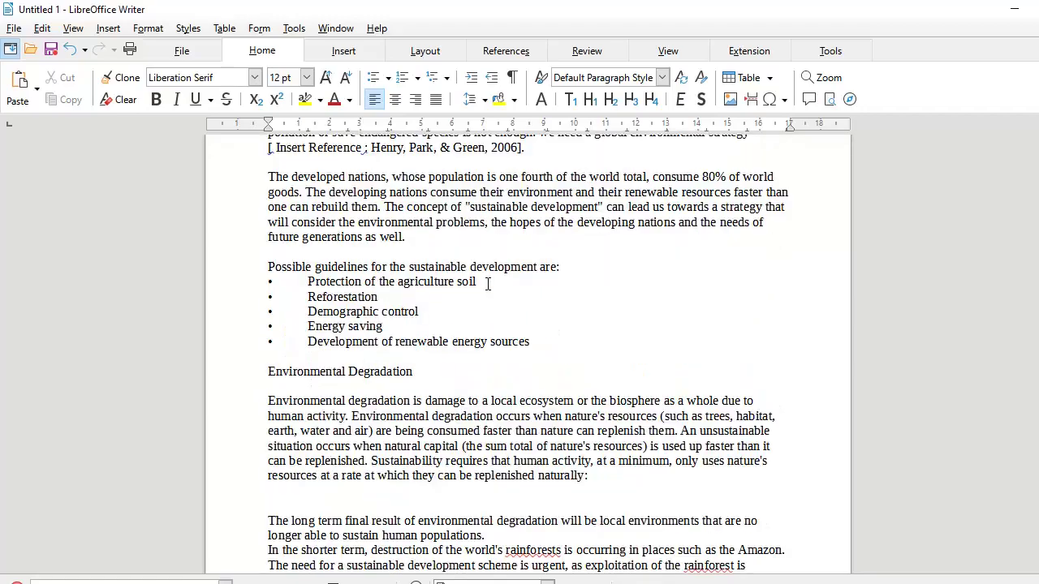
scroll(488, 283, up, 6)
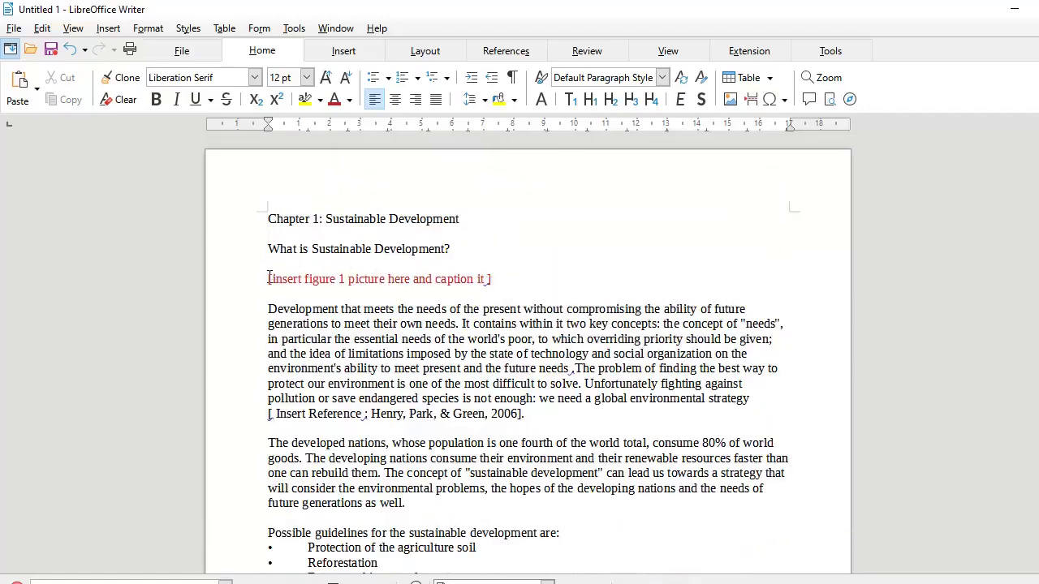
scroll(512, 280, down, 1)
scroll(513, 290, down, 20)
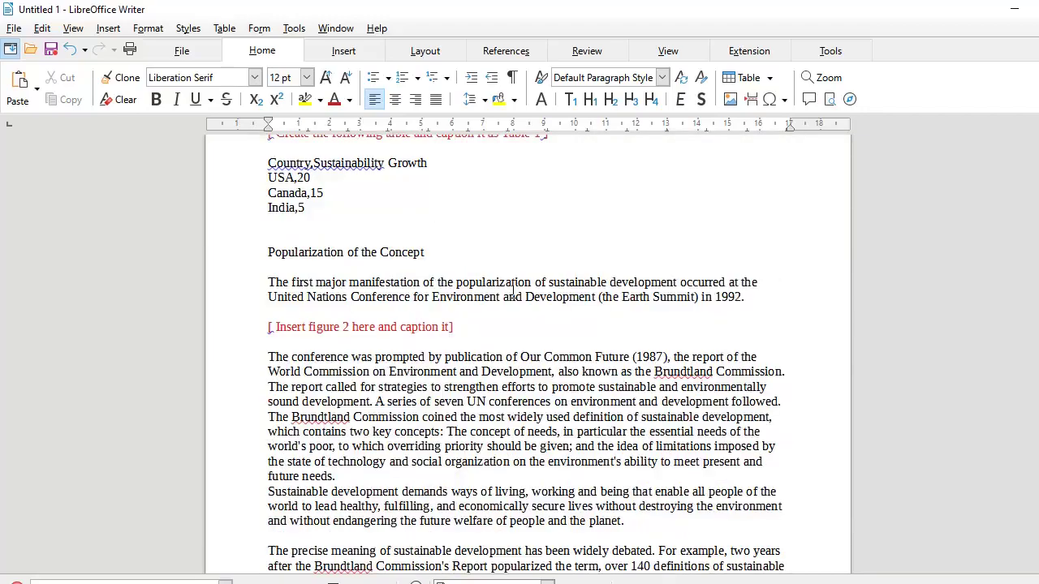
scroll(513, 292, down, 9)
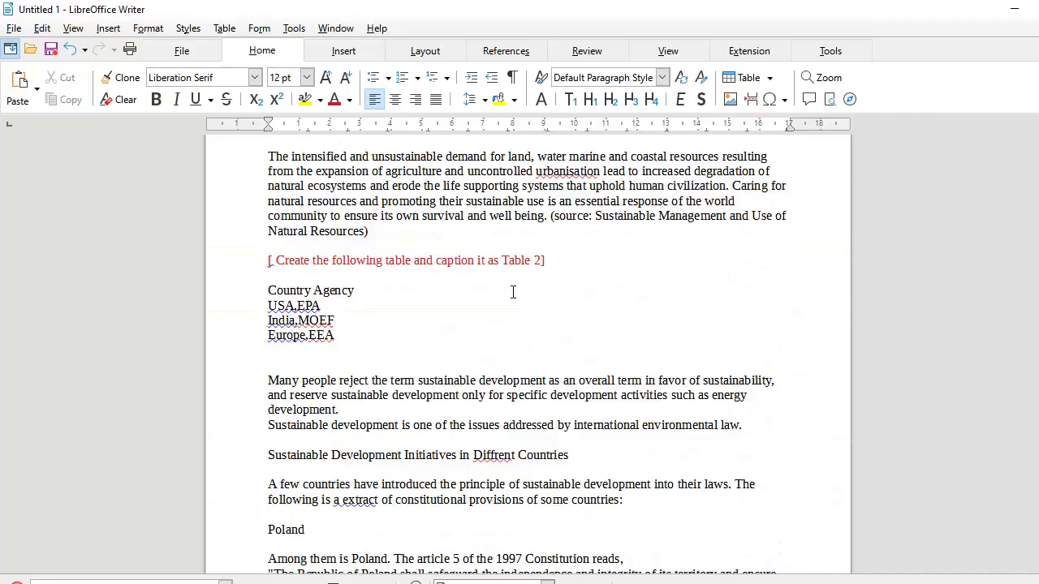
Step: Look through the rest of the text from the Table 2 placeholder to the end of Chapter 3, and return to Chapter 1
scroll(513, 292, up, 2)
scroll(447, 276, down, 2)
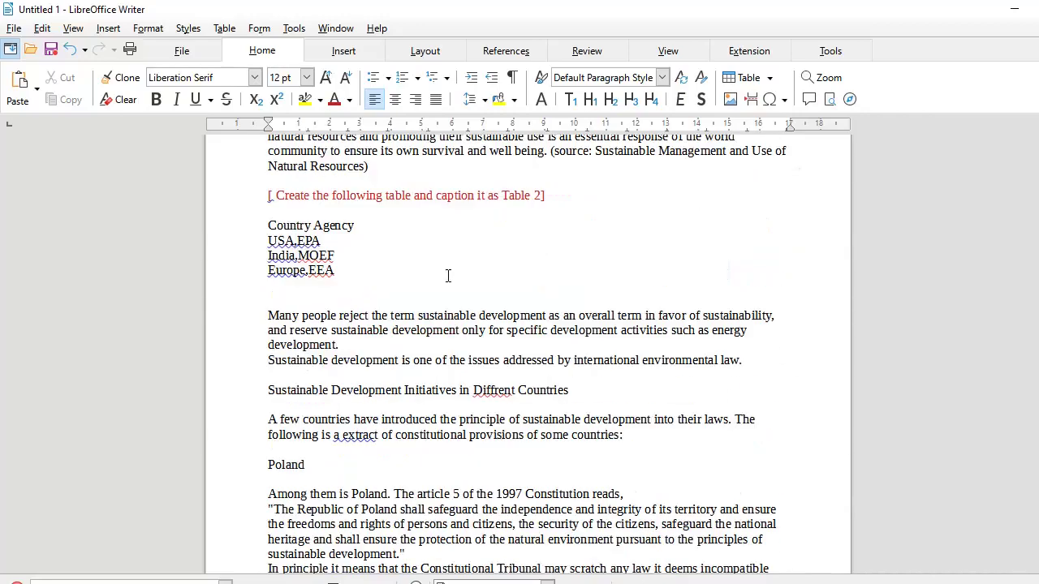
scroll(448, 276, down, 15)
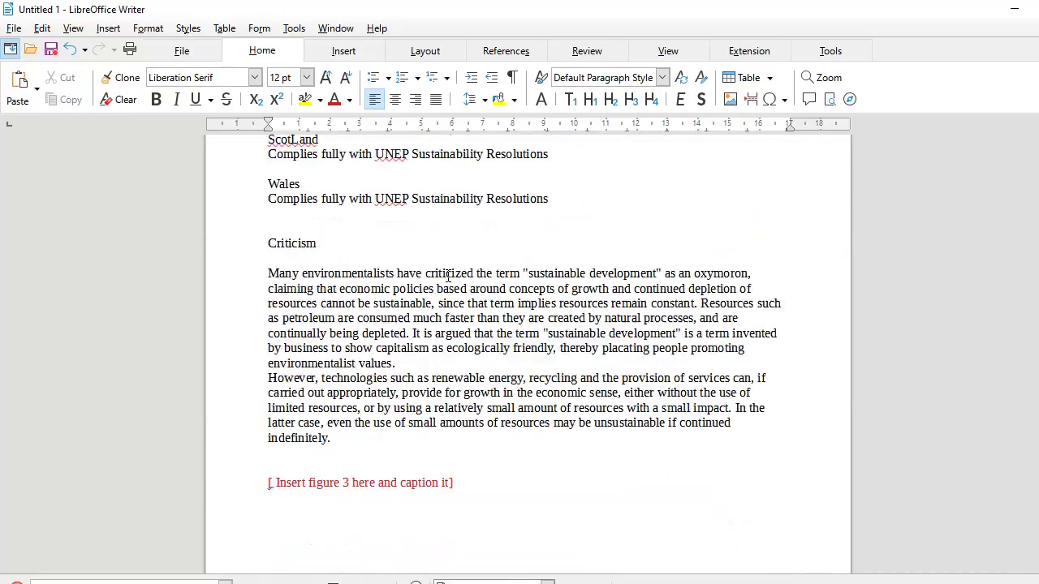
scroll(448, 275, down, 5)
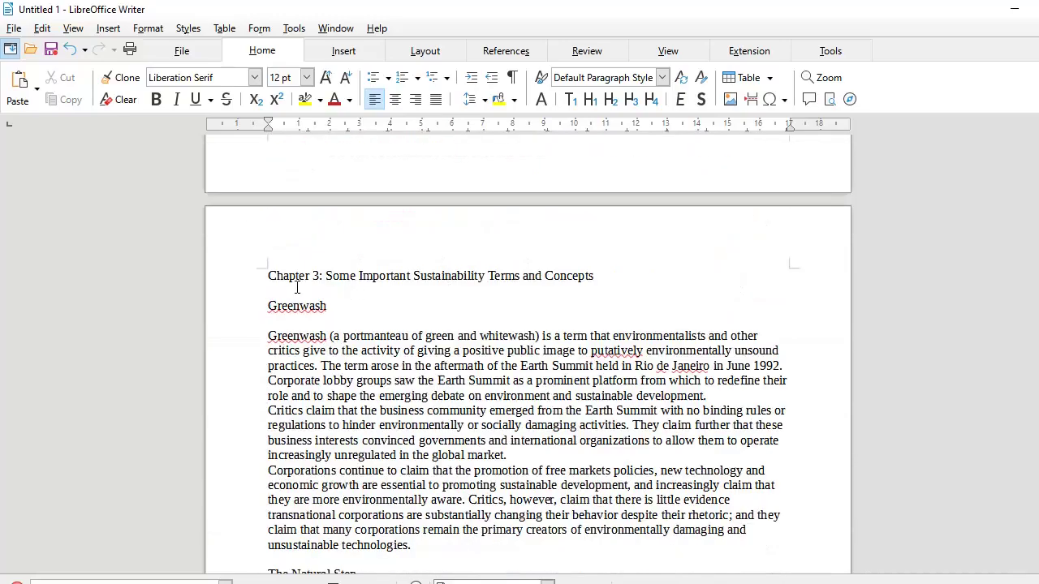
scroll(521, 276, down, 11)
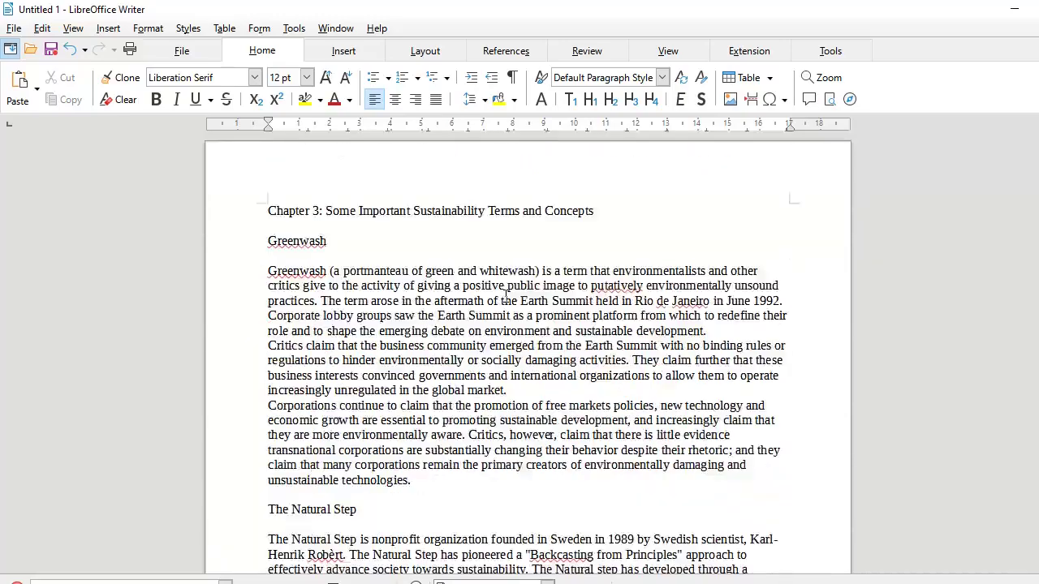
scroll(505, 296, down, 10)
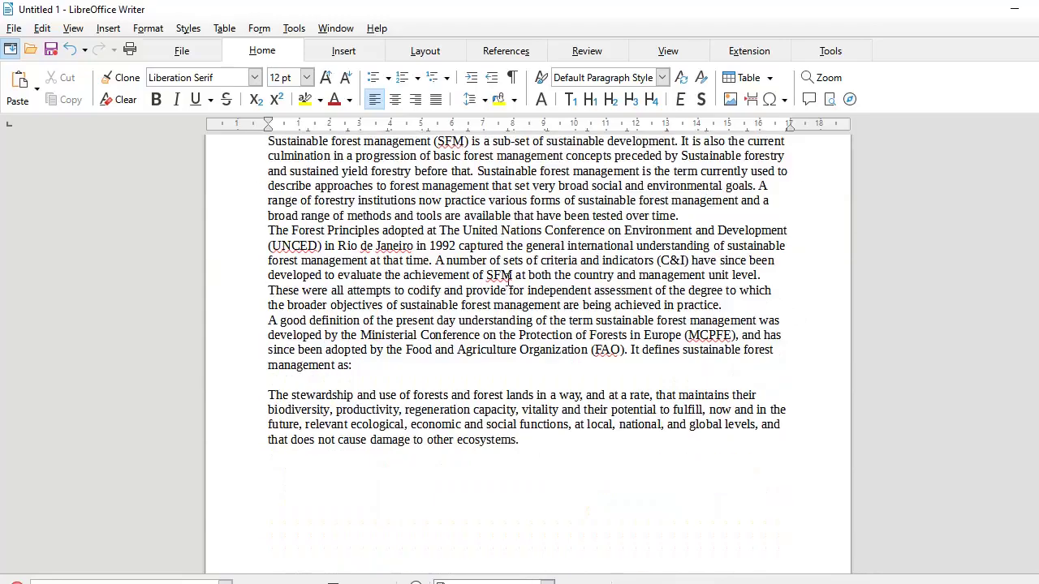
scroll(508, 278, down, 4)
scroll(508, 280, up, 20)
scroll(508, 278, up, 12)
scroll(507, 280, up, 15)
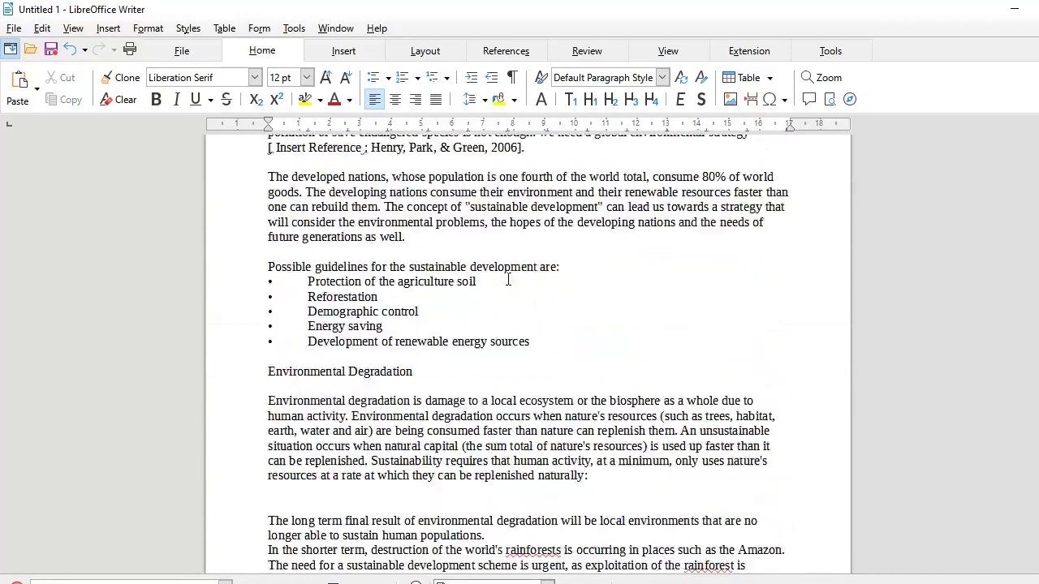
scroll(508, 279, up, 6)
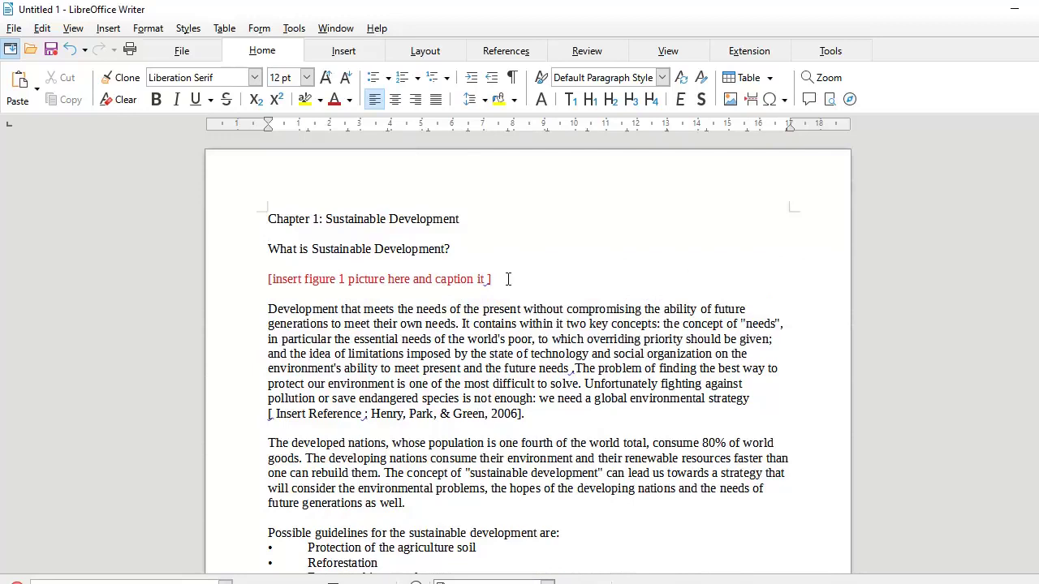
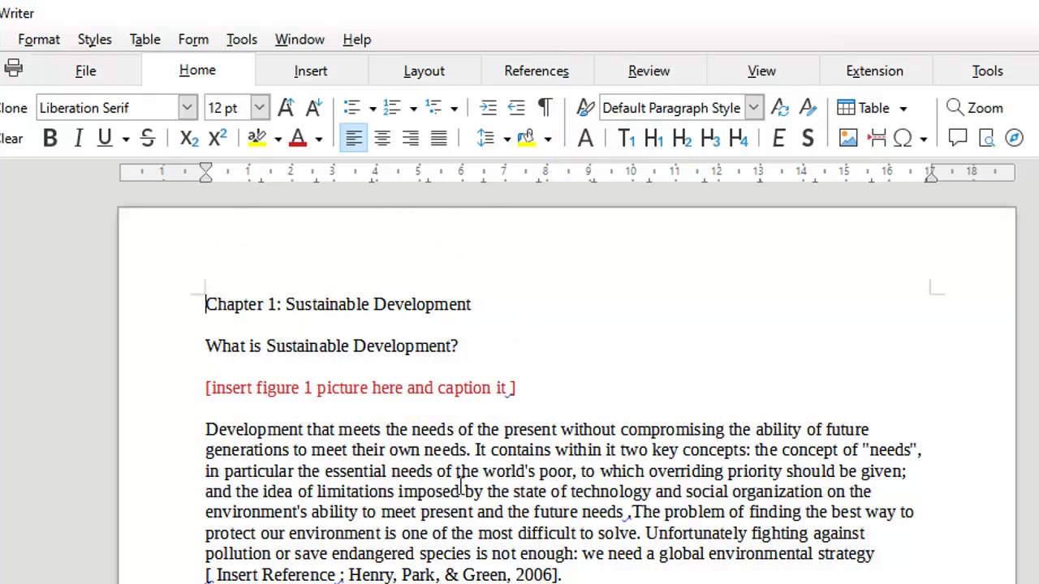
Step: Check the paragraph style of the first body paragraph and examine the text formatting across the document
click(452, 470)
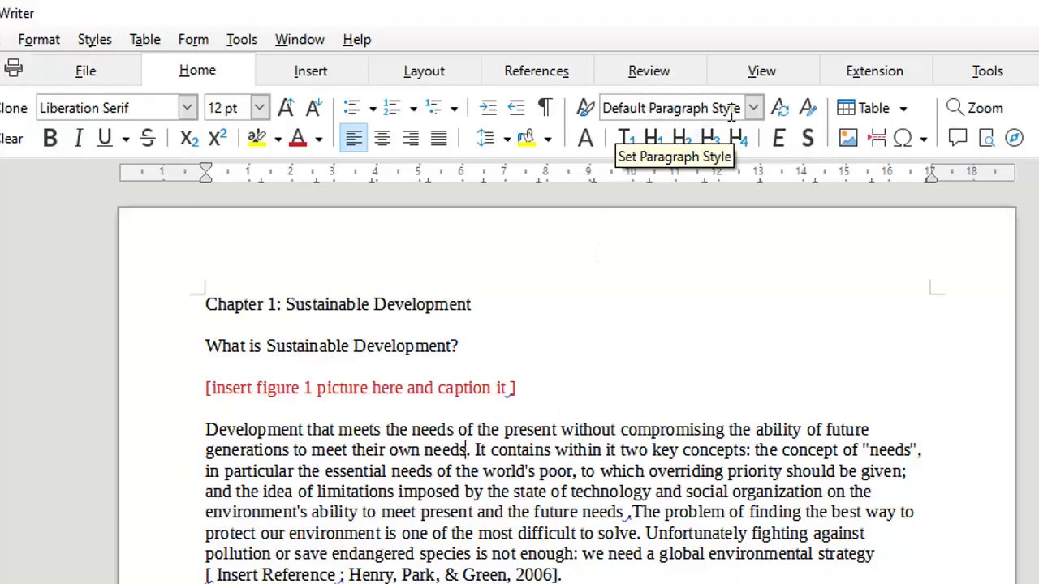
scroll(598, 355, down, 15)
scroll(600, 354, down, 20)
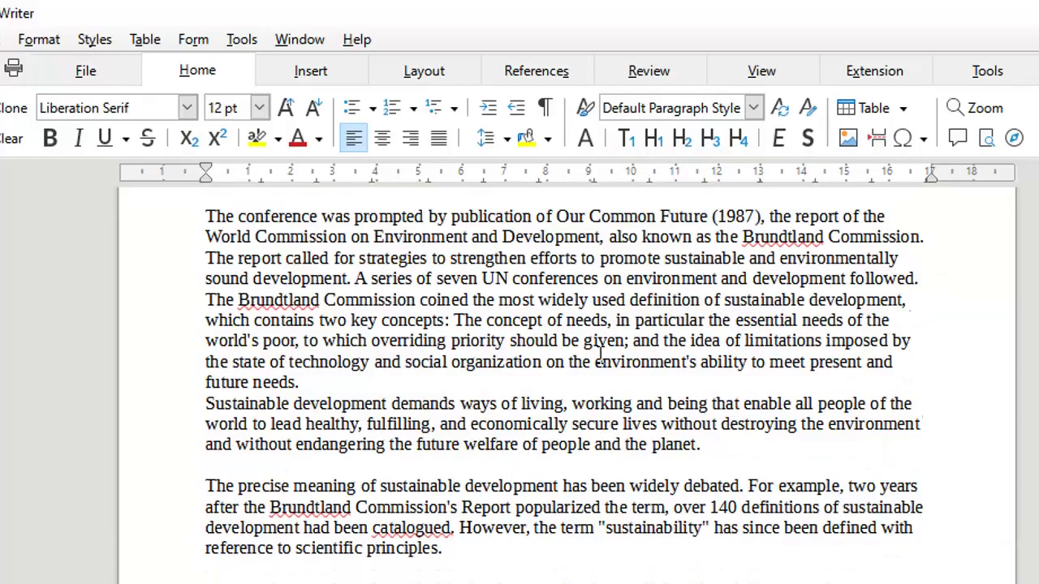
scroll(601, 355, down, 5)
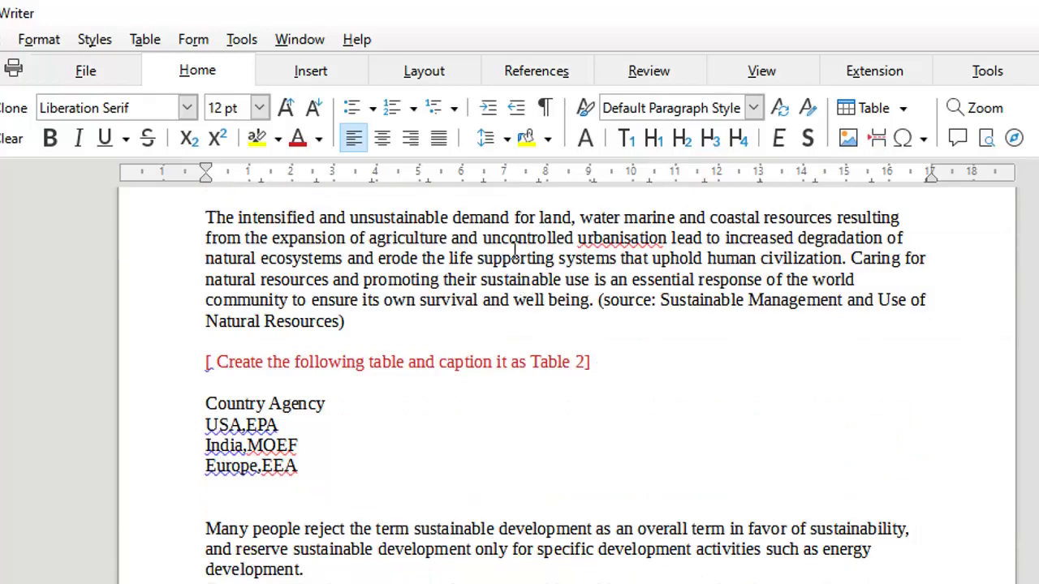
scroll(373, 431, down, 20)
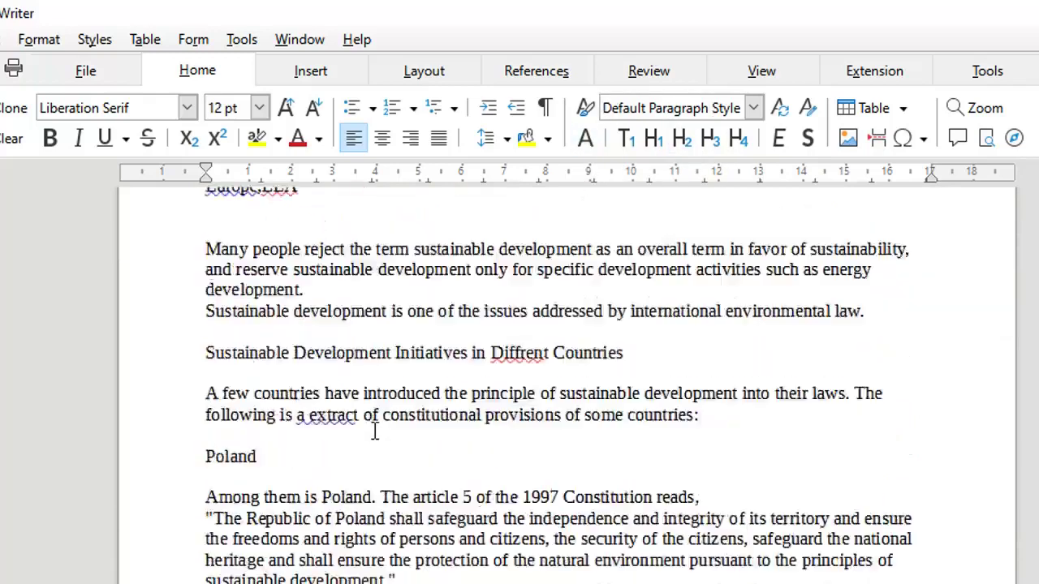
scroll(373, 436, down, 15)
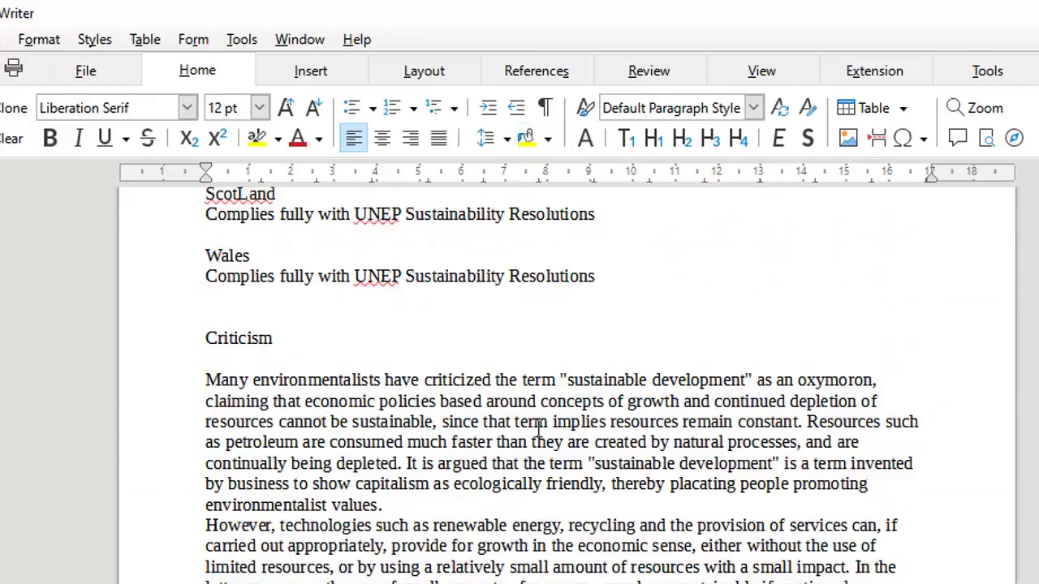
scroll(575, 466, up, 20)
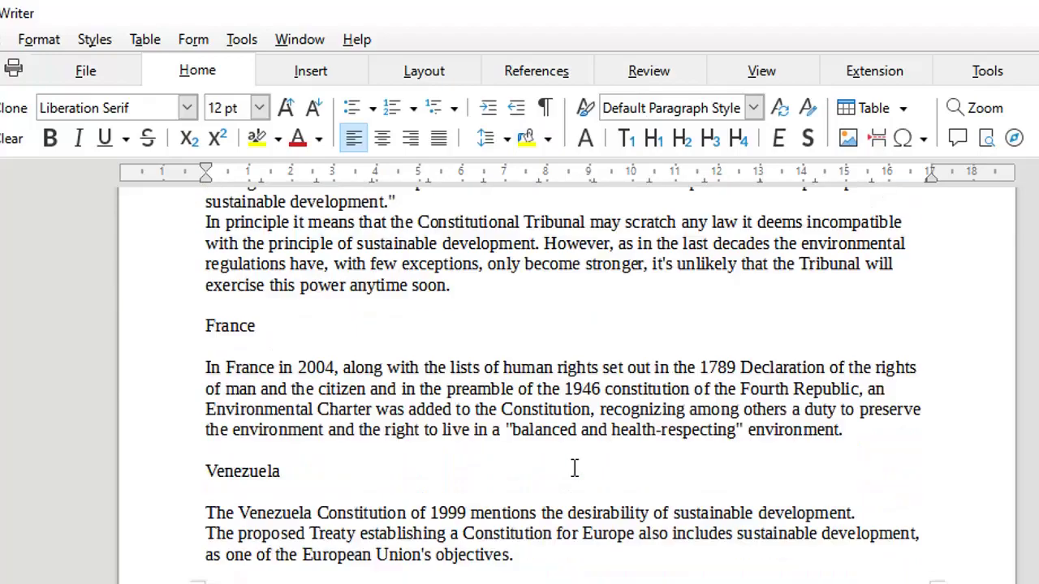
scroll(578, 436, up, 10)
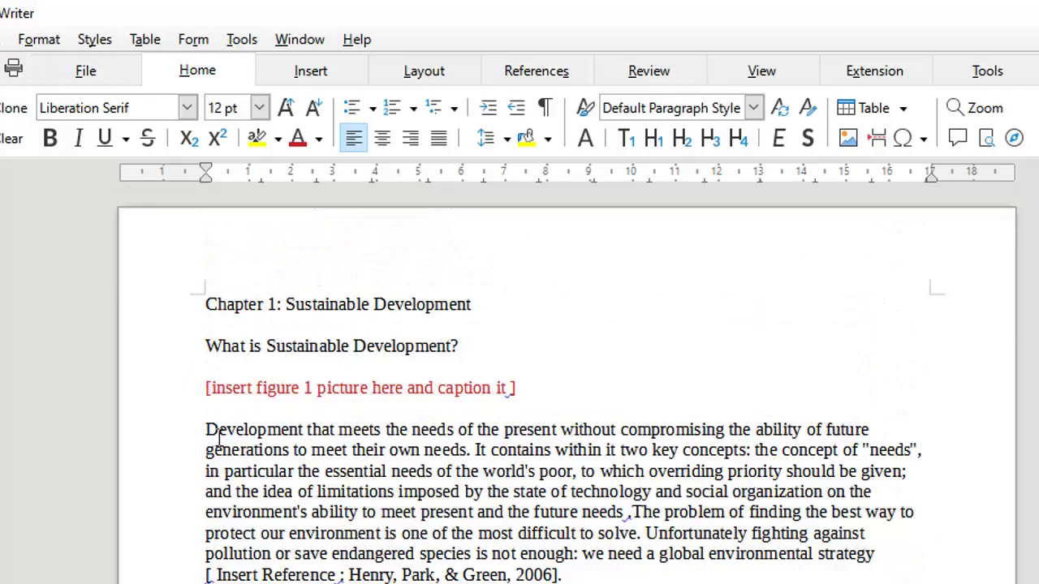
Step: Increase the first body paragraph's font size to 14 pt and compare it with the rest of the text
drag(207, 429, 581, 570)
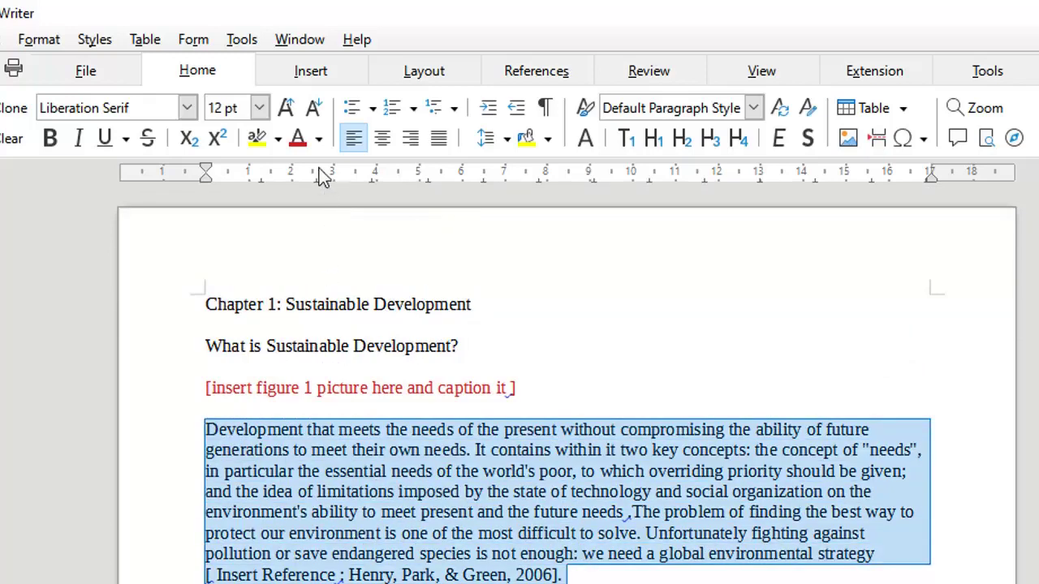
click(285, 109)
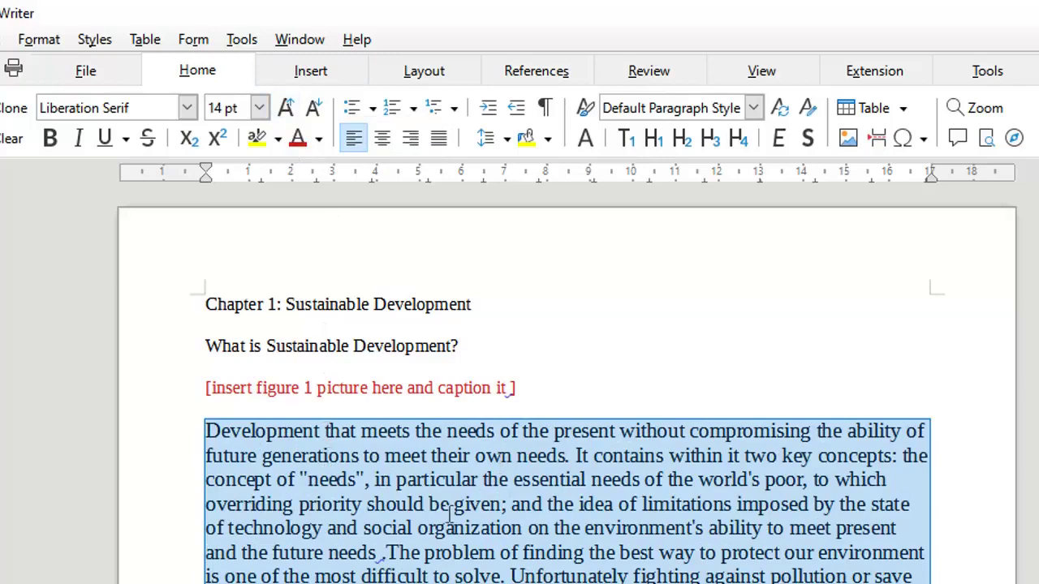
scroll(449, 509, down, 2)
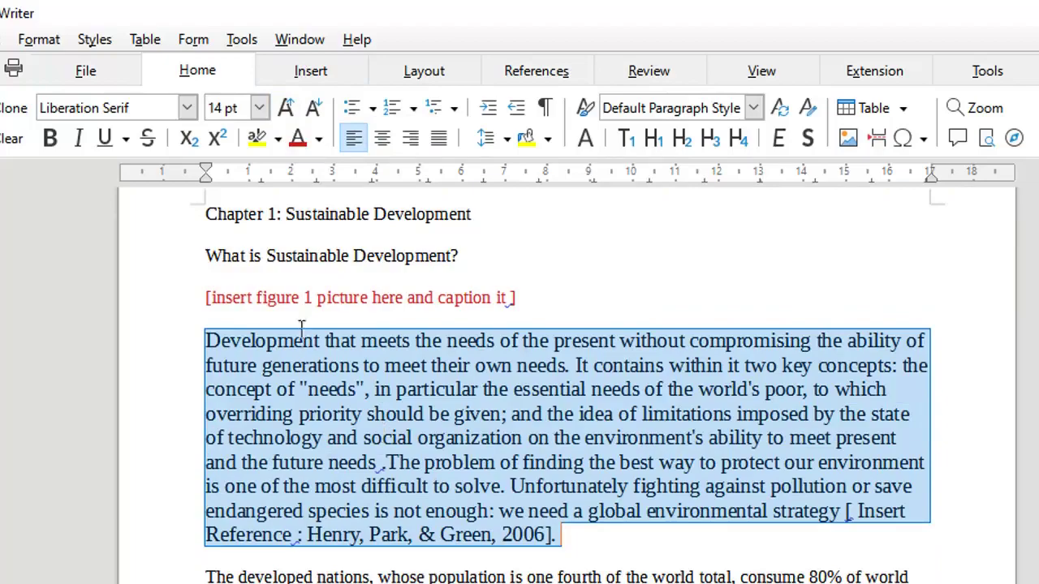
scroll(390, 560, down, 10)
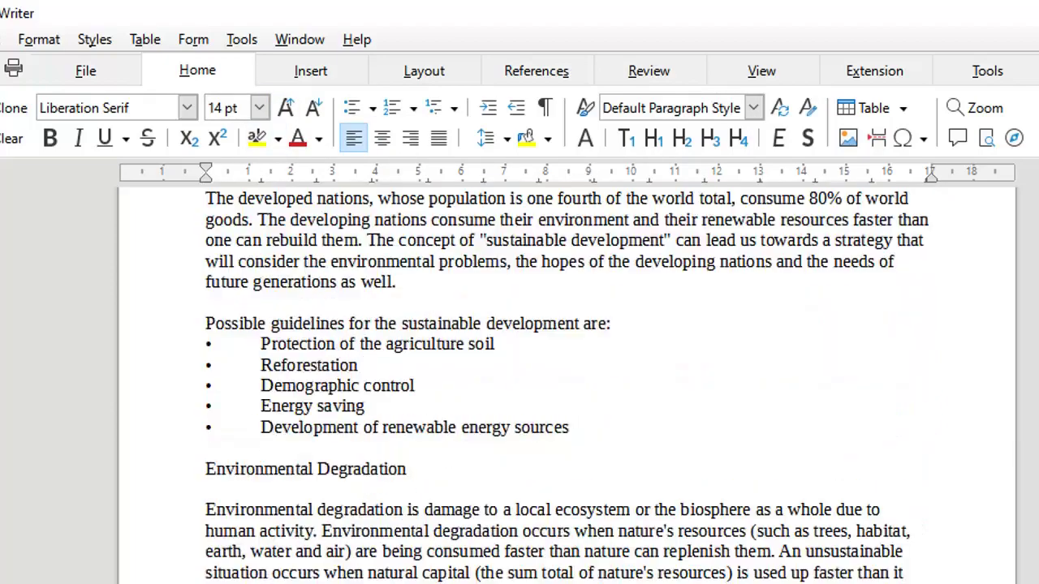
scroll(519, 365, down, 8)
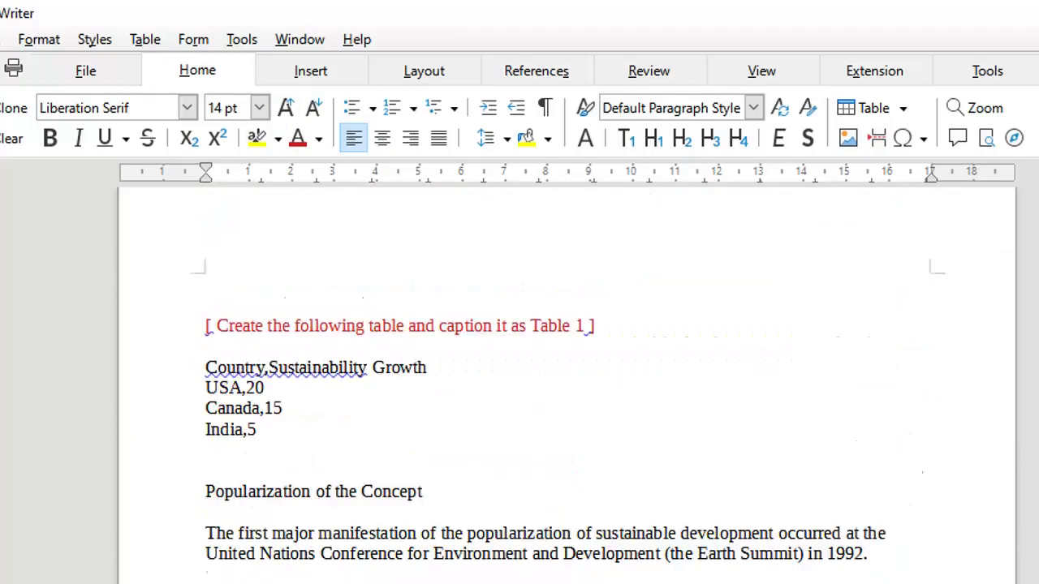
scroll(519, 365, up, 15)
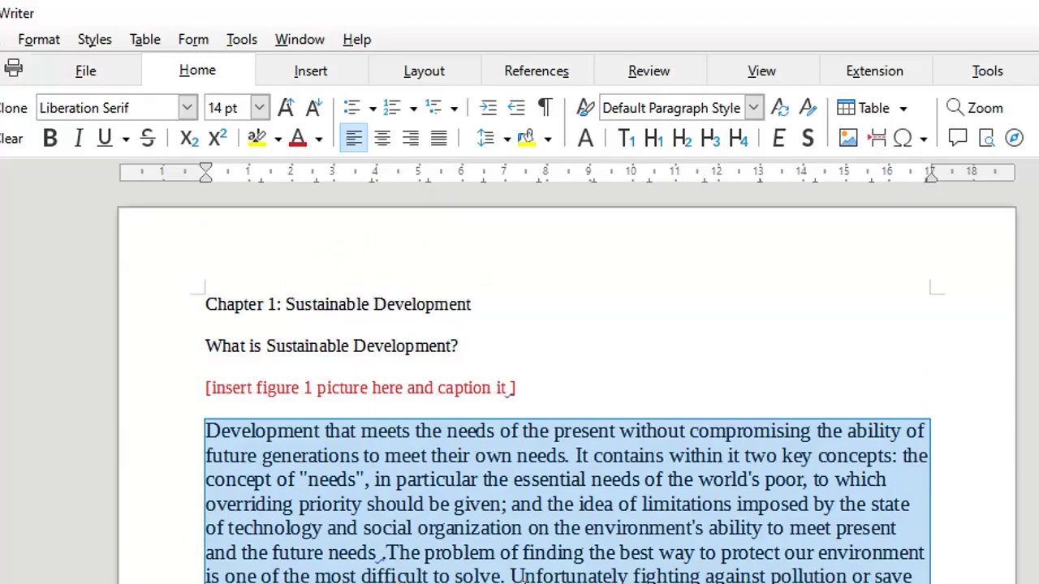
Step: Decrease the font size of the first body paragraph under the figure 1 placeholder to 12 pt
click(539, 526)
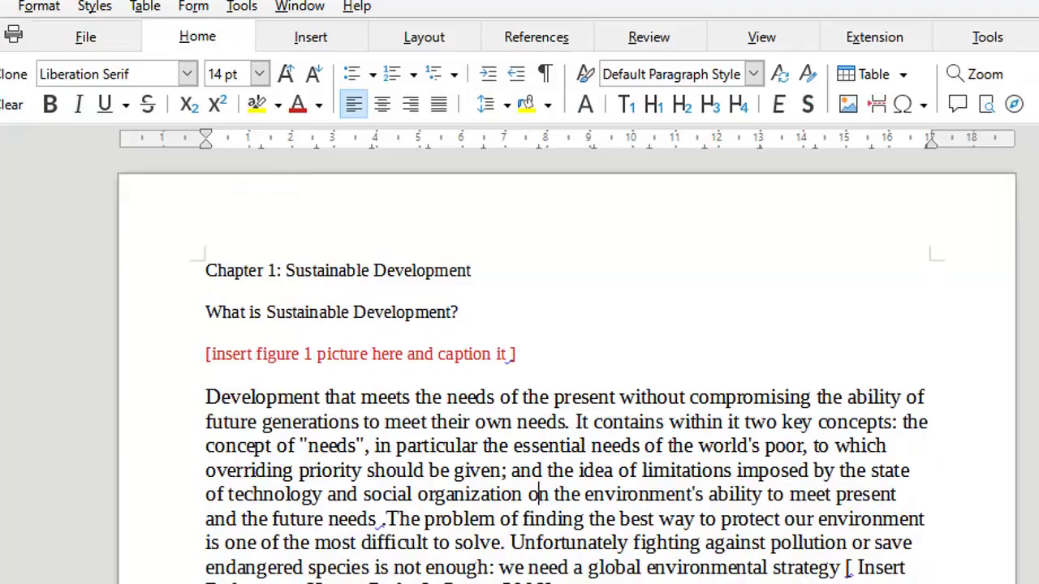
drag(560, 583, 192, 435)
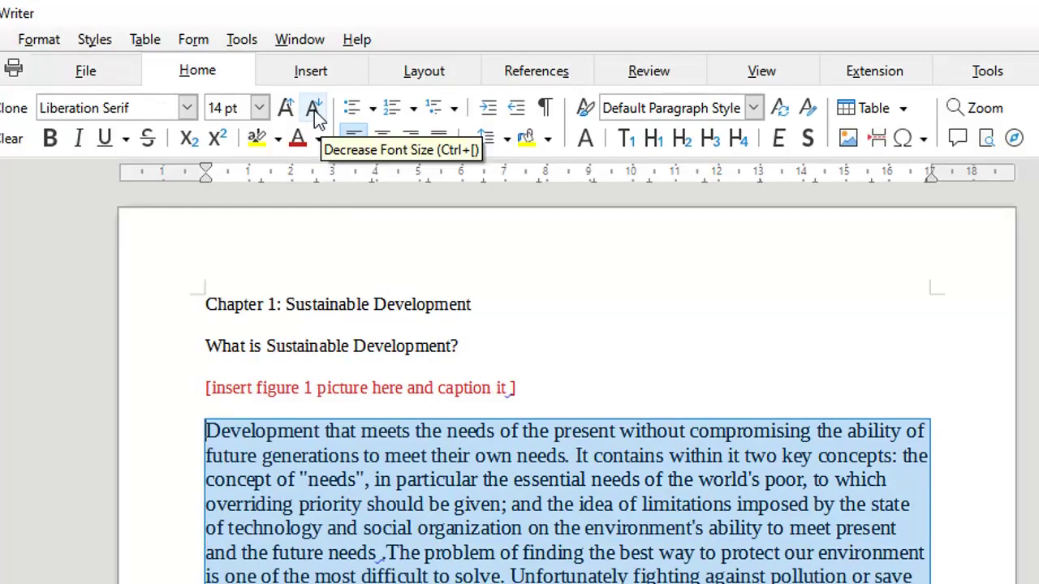
click(314, 110)
click(429, 526)
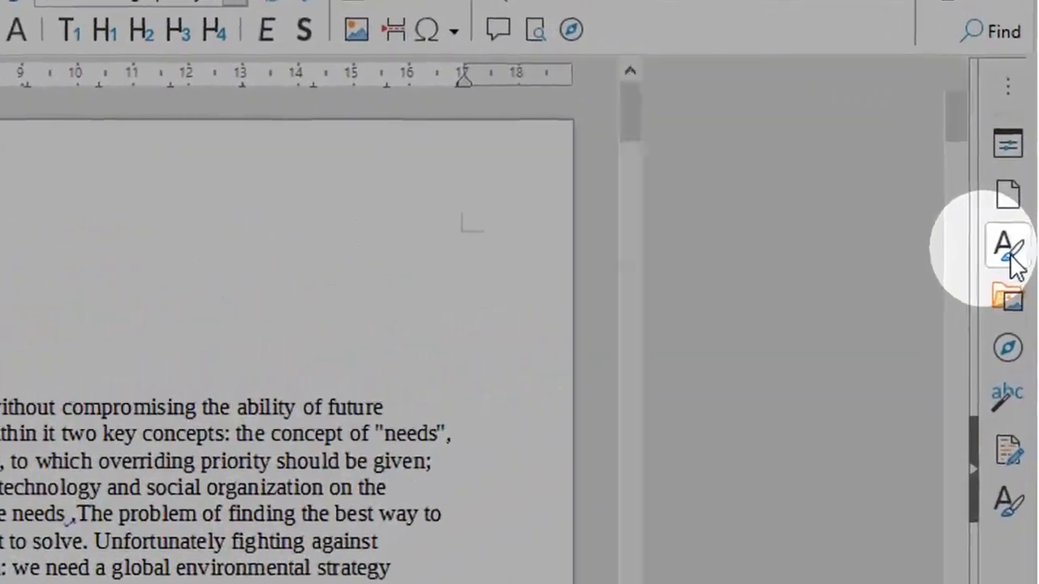
Step: Modify the Default Paragraph Style to use a 14 pt font size
click(1011, 251)
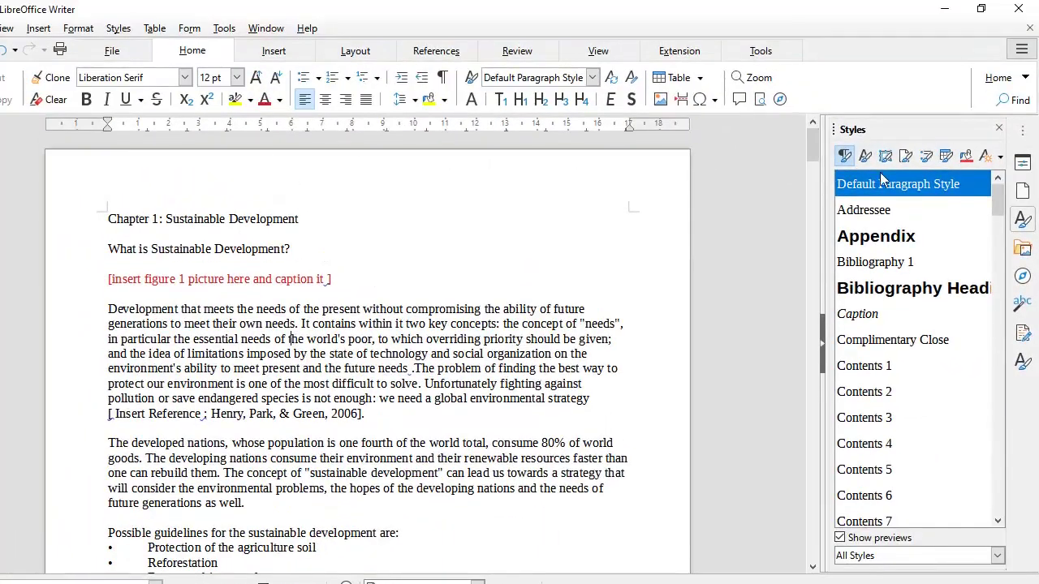
right_click(921, 184)
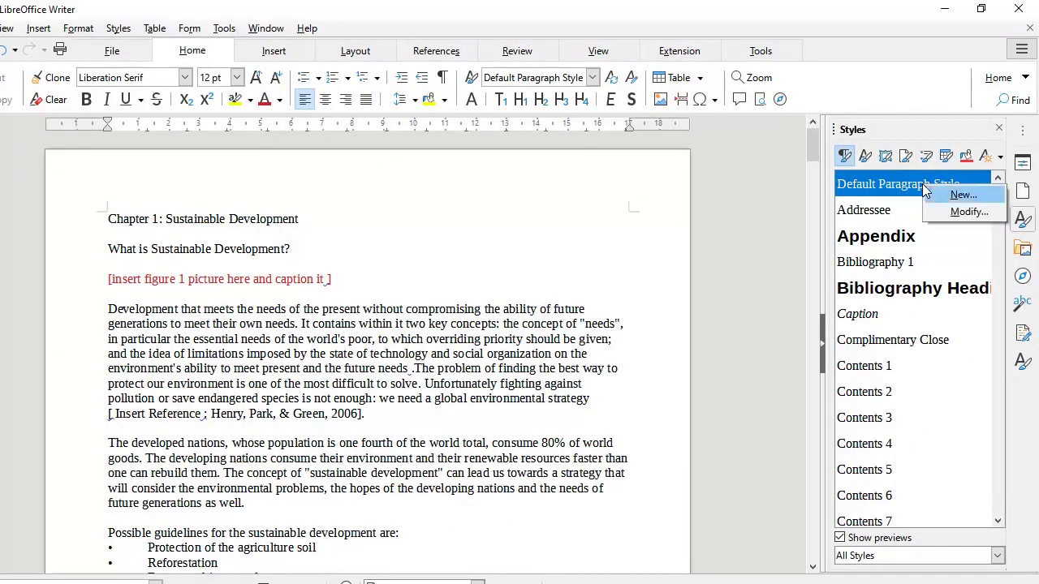
click(956, 215)
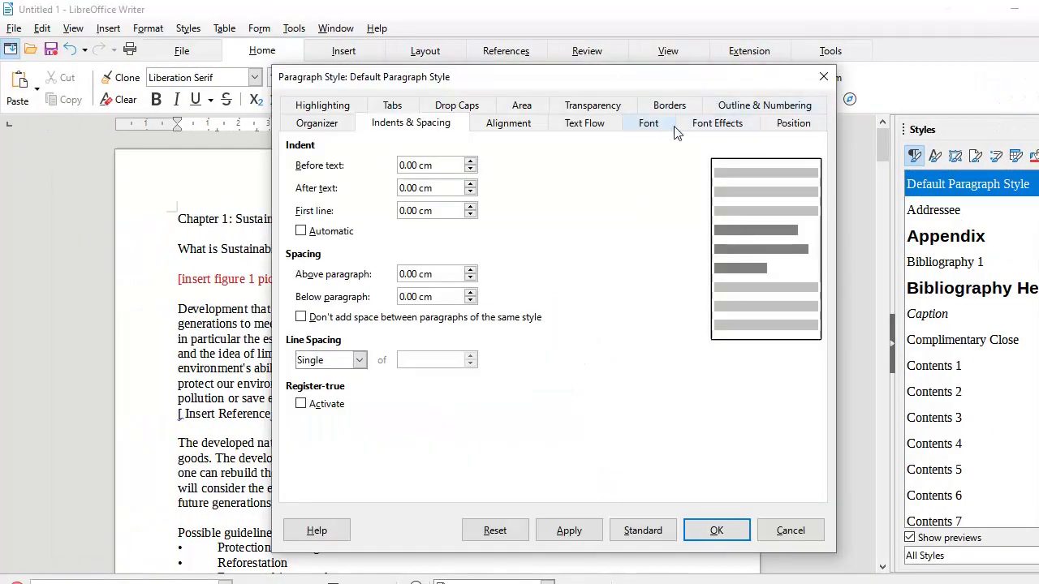
click(649, 123)
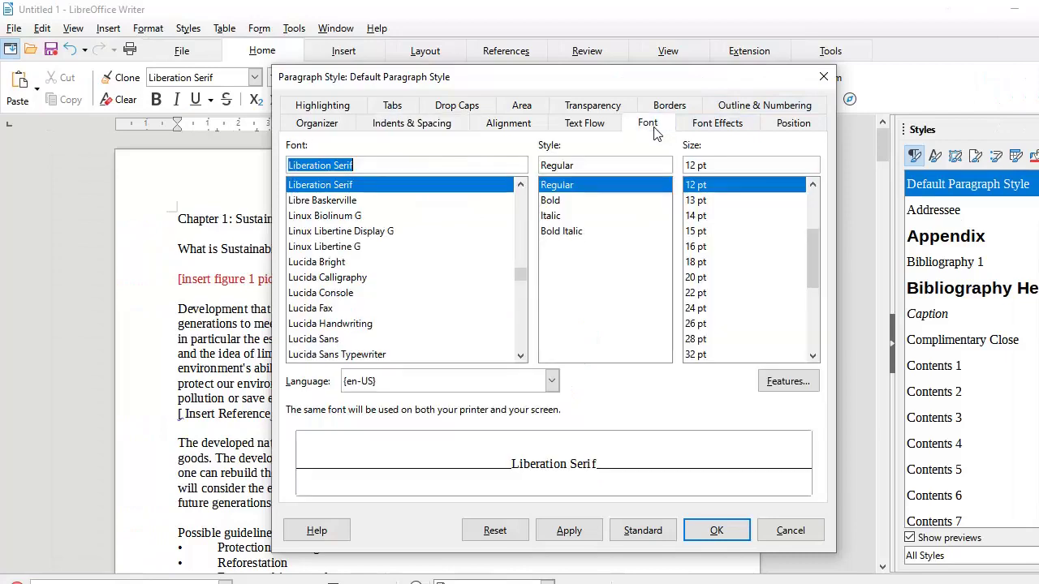
click(692, 216)
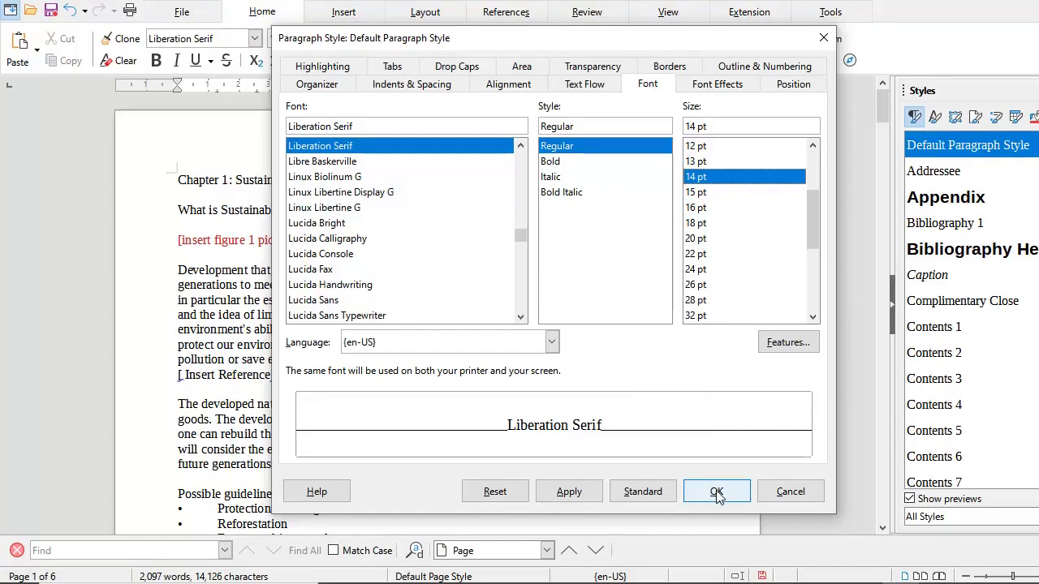
click(716, 495)
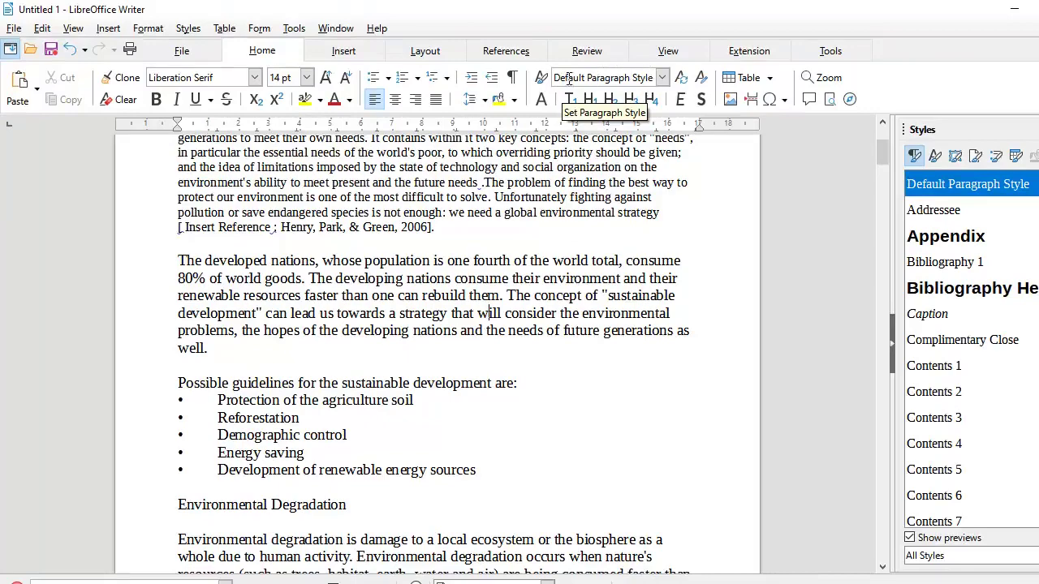
Step: Check how the modified Default Paragraph Style affects the text from Chapter 1 to the country sections
scroll(516, 284, up, 3)
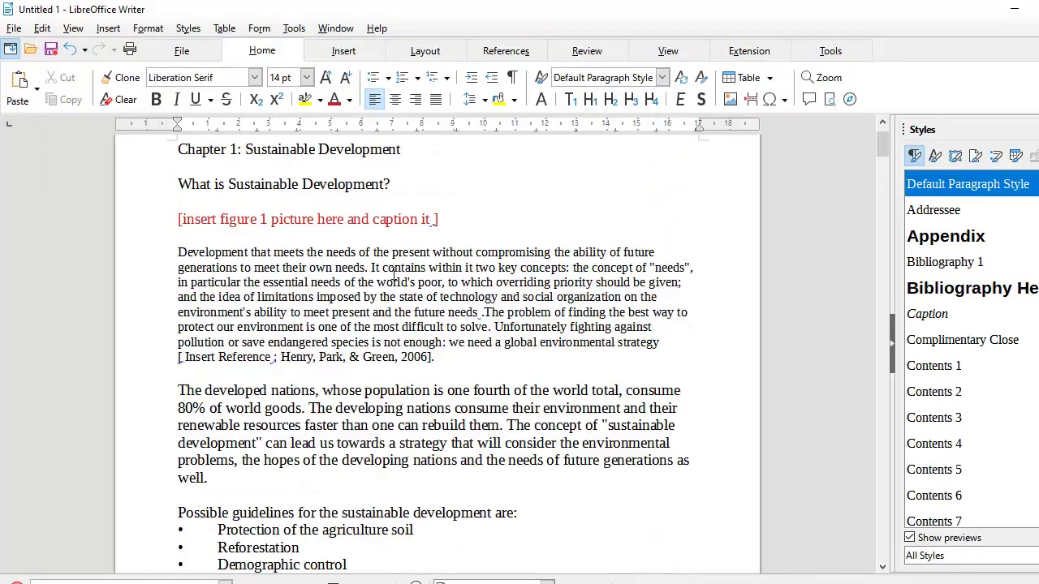
scroll(395, 273, down, 20)
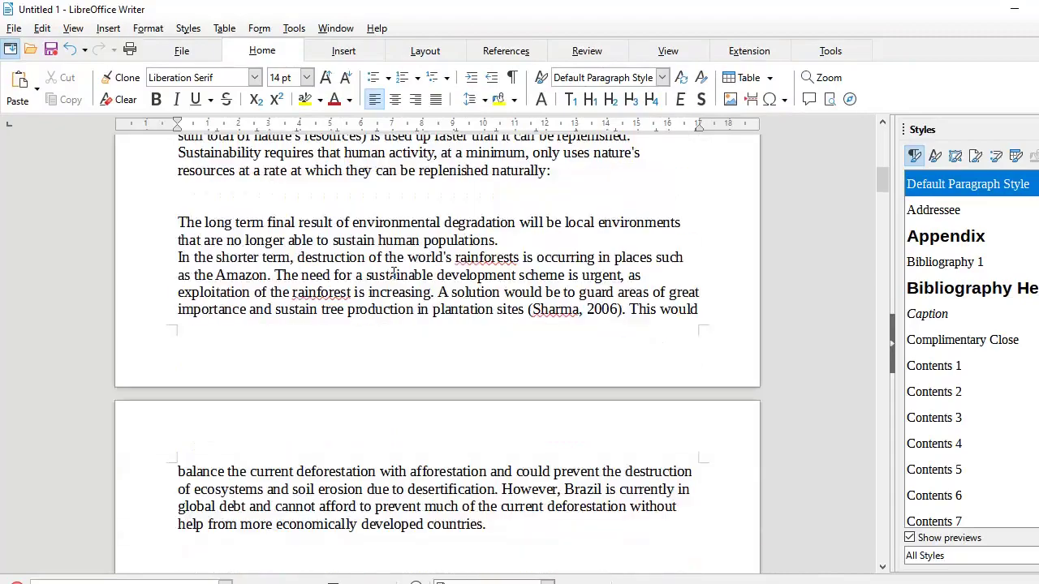
scroll(392, 273, down, 20)
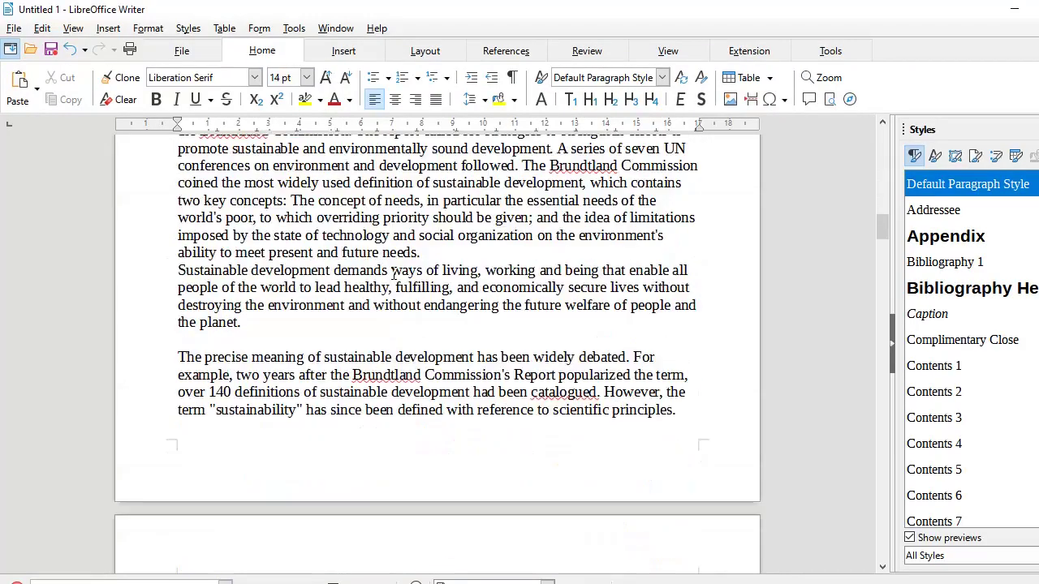
scroll(393, 274, down, 20)
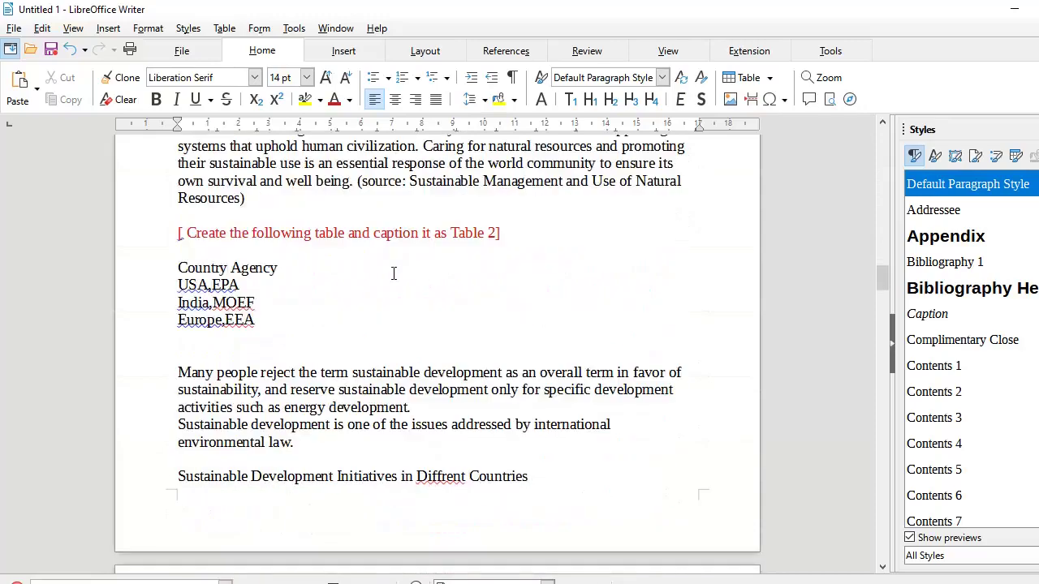
scroll(392, 274, down, 6)
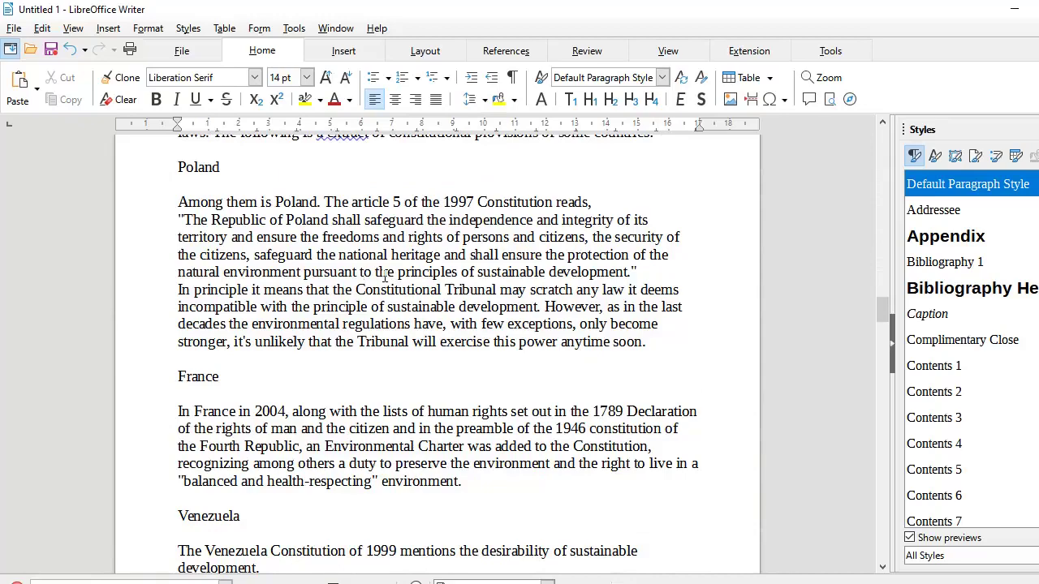
Step: Modify the Default Paragraph Style to use a 12 pt font size
scroll(385, 276, down, 7)
scroll(385, 276, up, 5)
scroll(385, 276, up, 3)
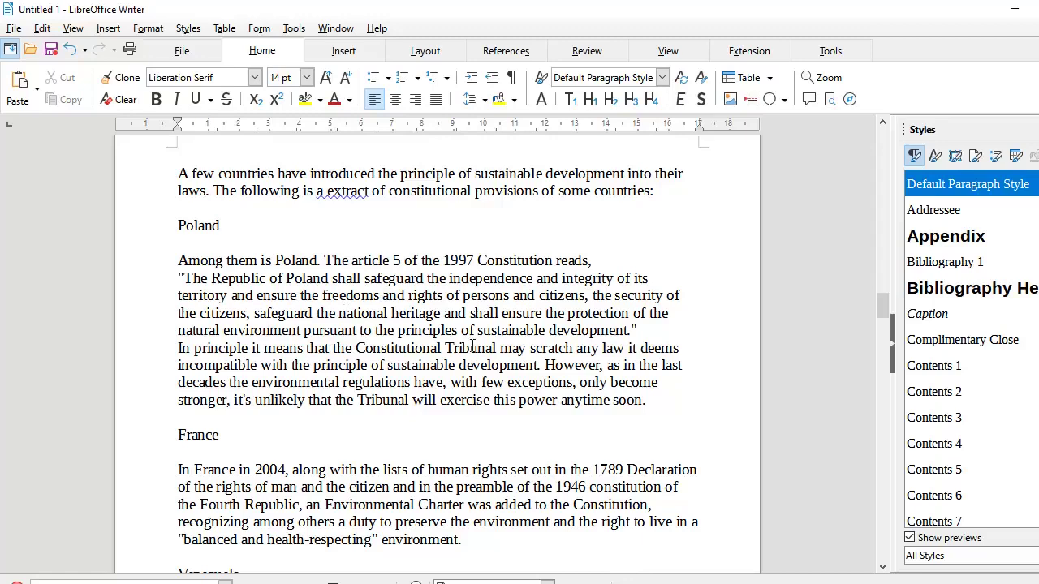
scroll(472, 348, up, 2)
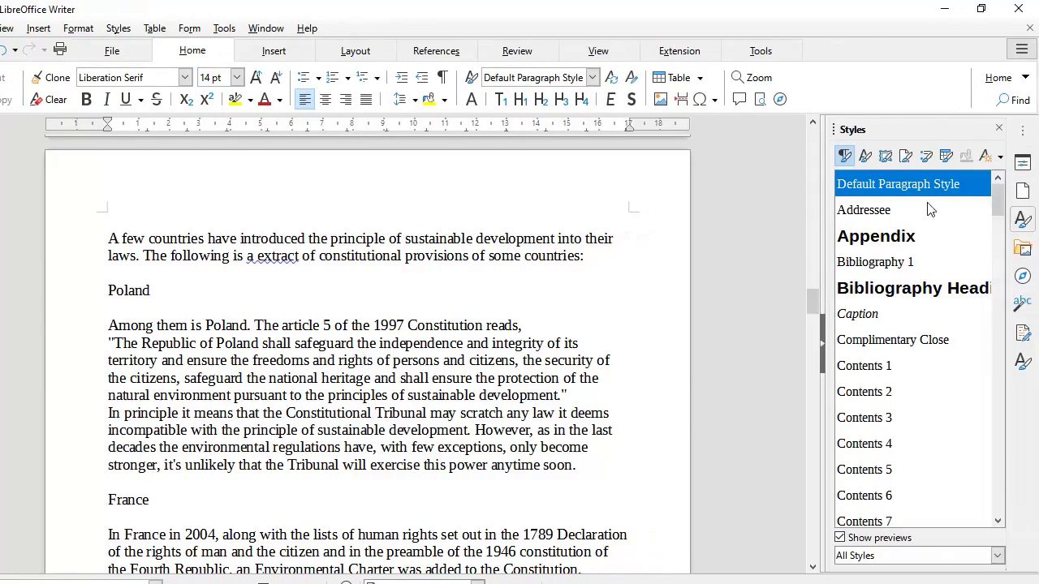
right_click(1001, 186)
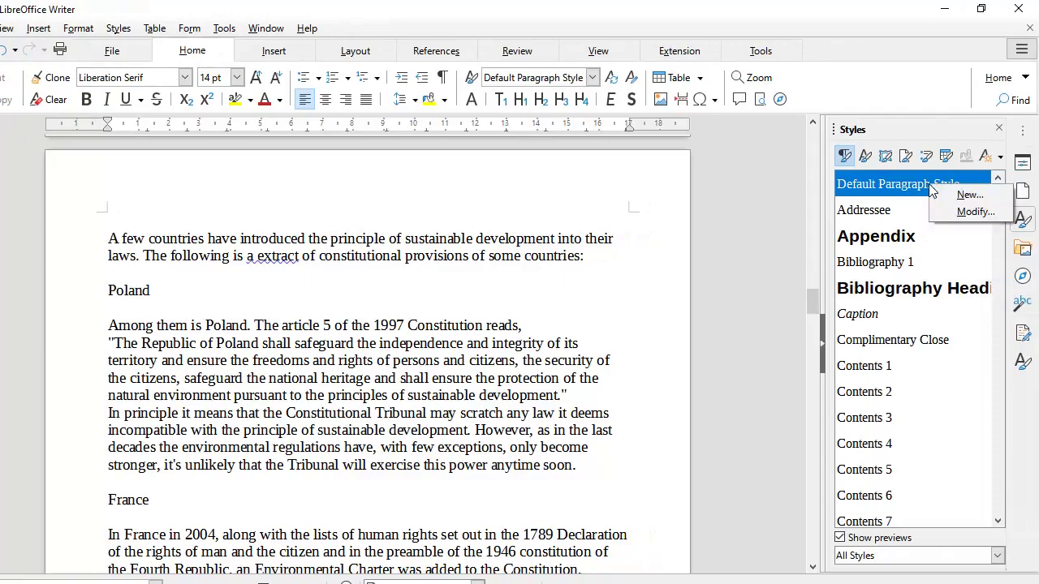
click(955, 212)
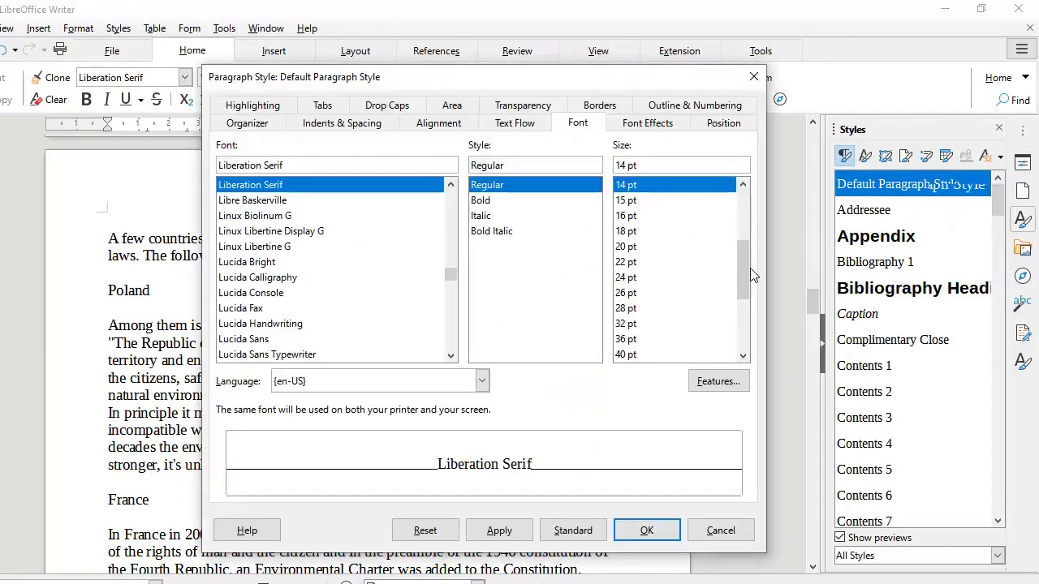
drag(743, 280, 747, 255)
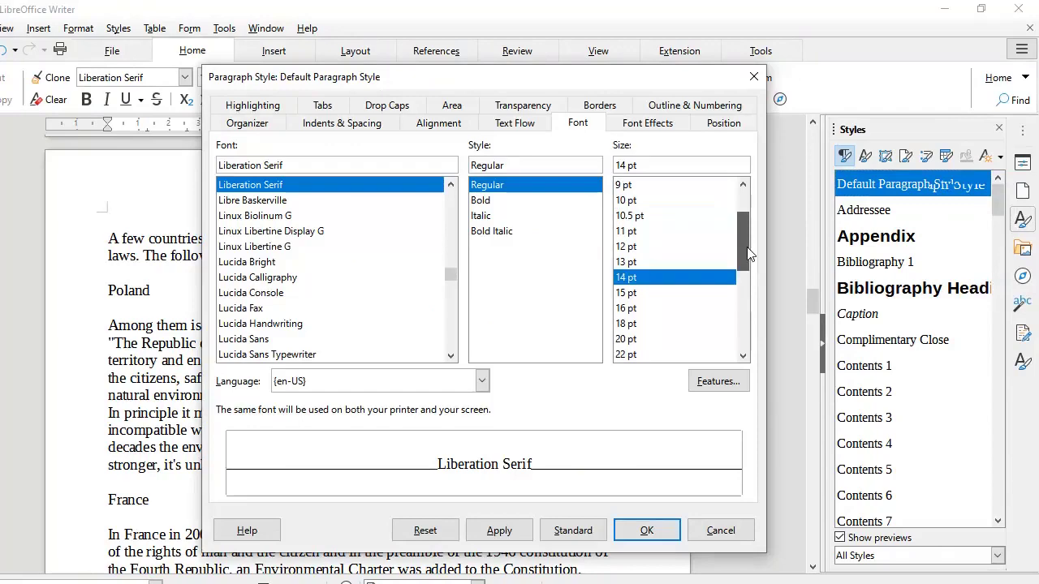
click(636, 249)
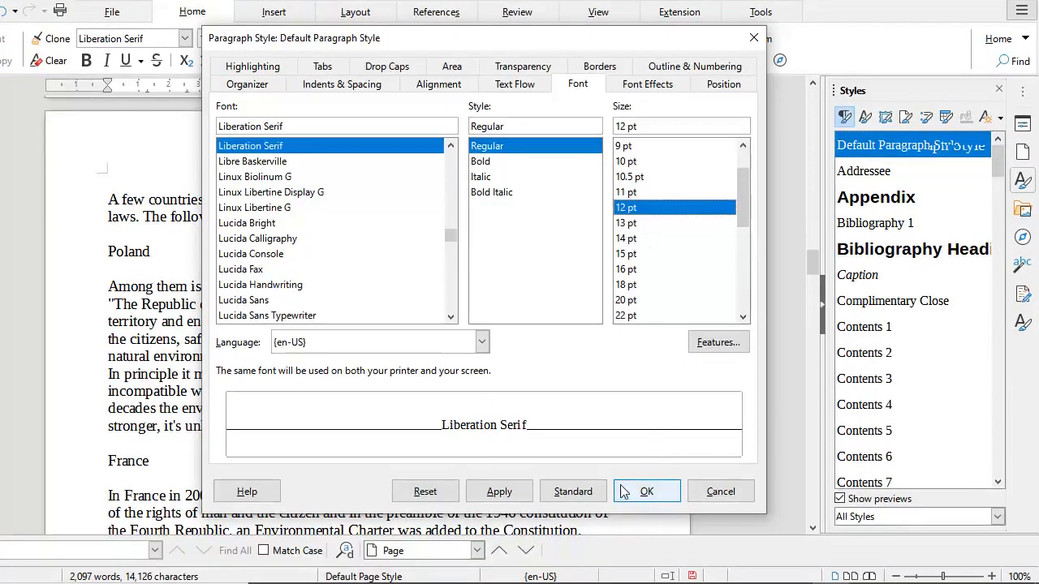
click(495, 492)
click(647, 491)
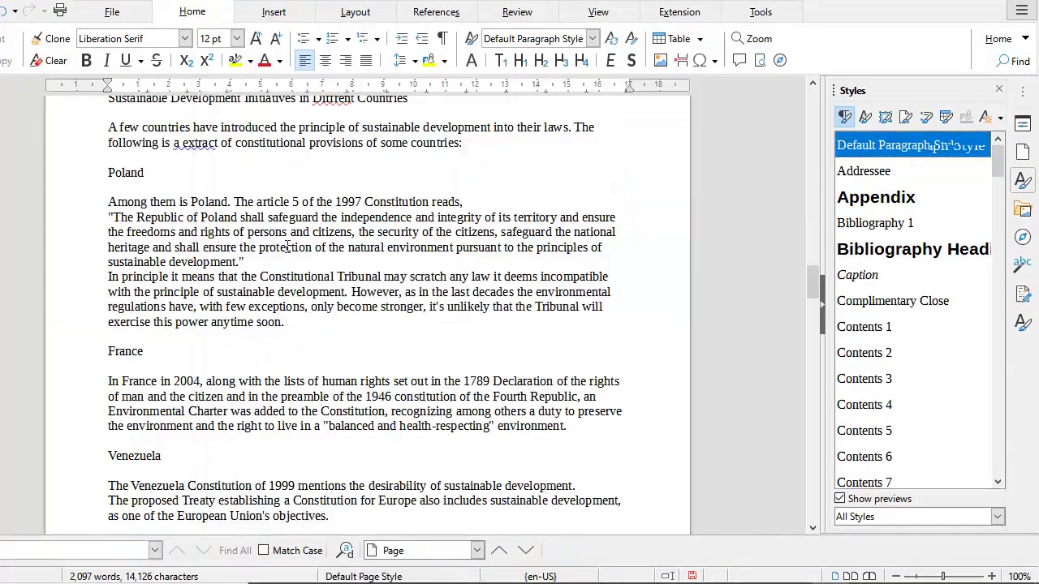
Step: Check the body text from the country sections through Criticism and back up to the Chapter 1 title
scroll(286, 246, down, 8)
scroll(287, 246, down, 12)
scroll(287, 246, up, 20)
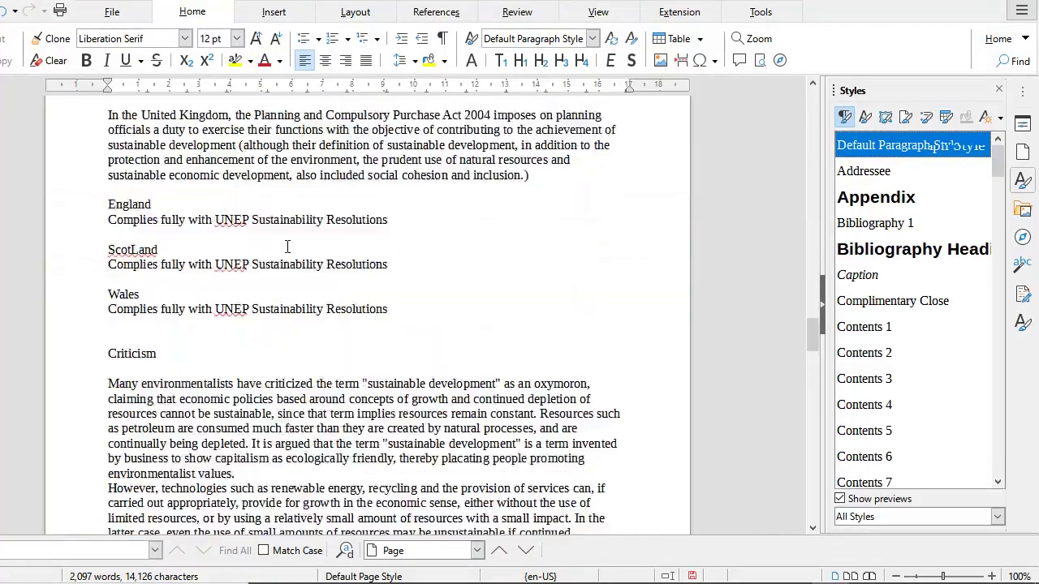
scroll(286, 246, up, 15)
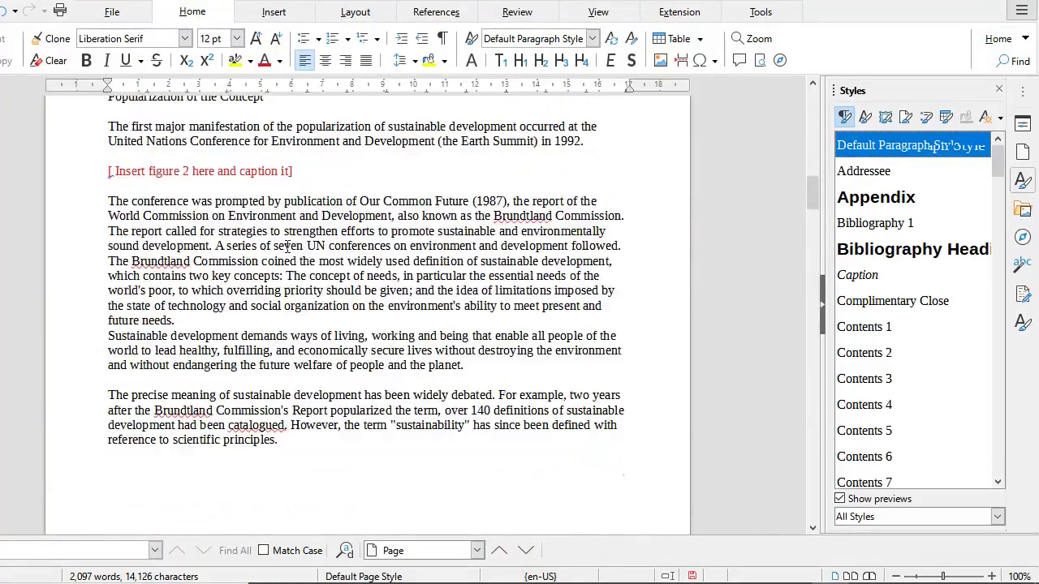
scroll(295, 266, up, 2)
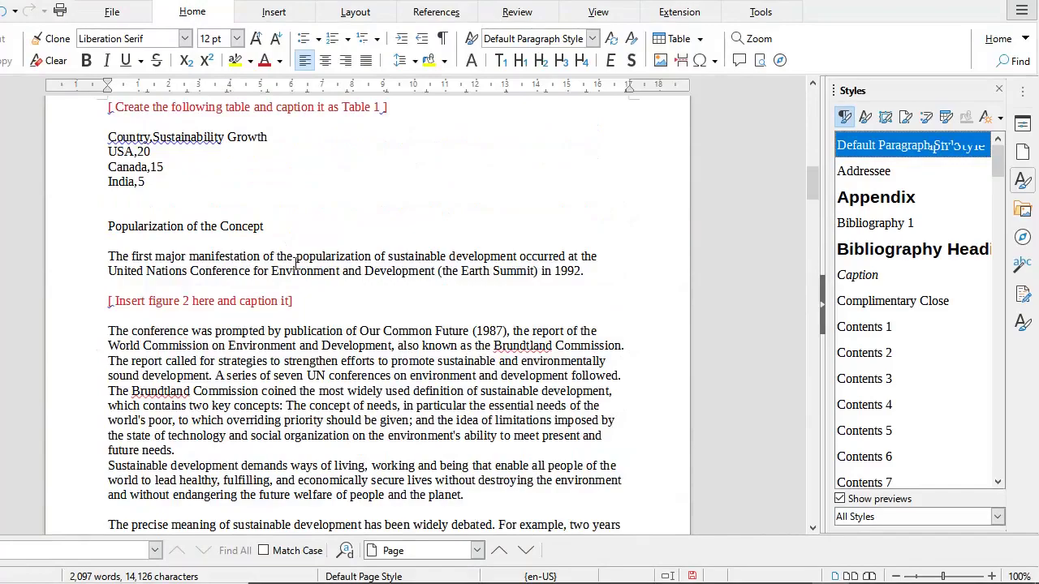
scroll(295, 263, up, 10)
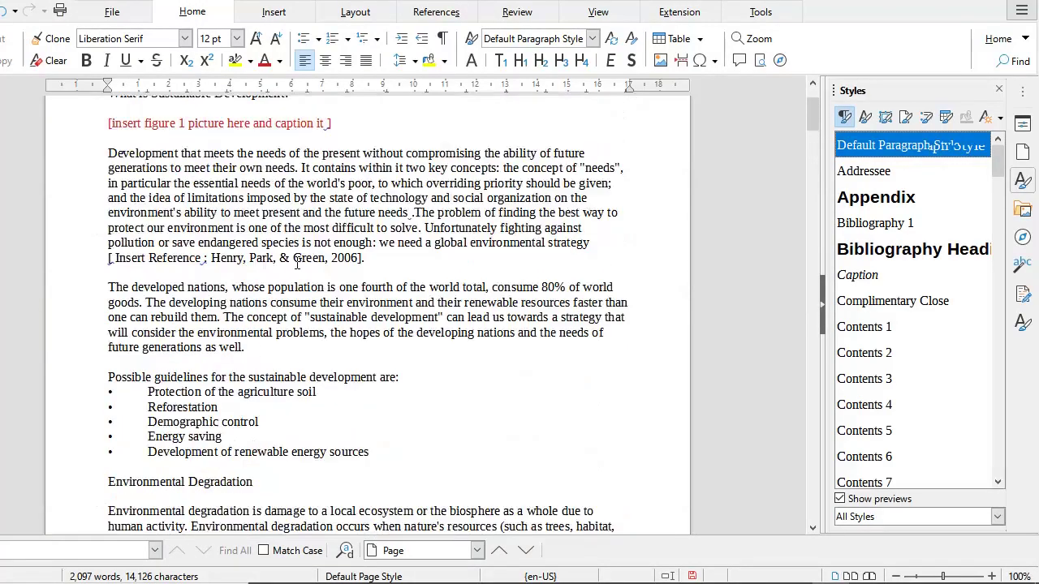
scroll(297, 264, up, 3)
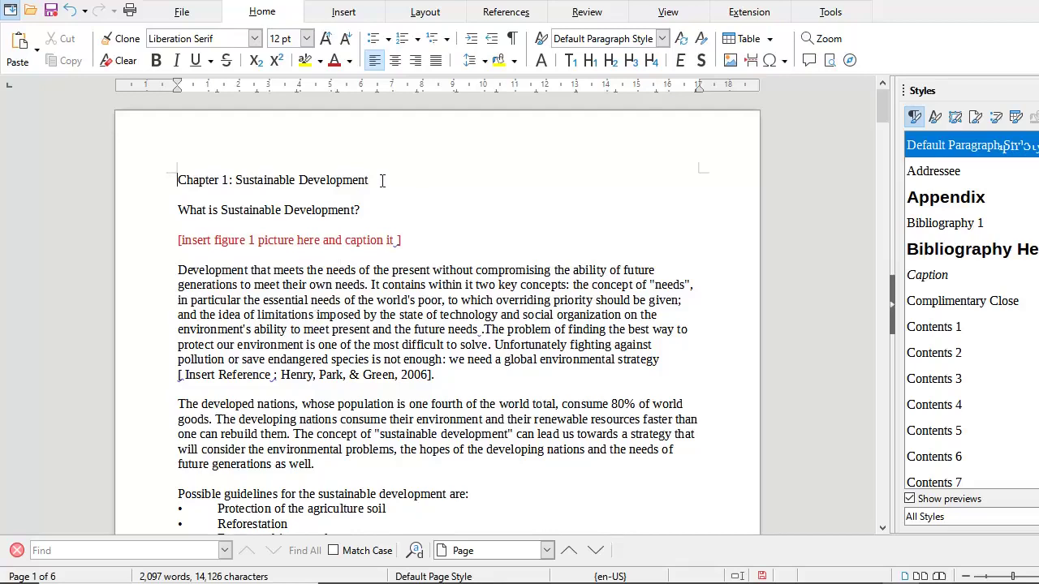
Step: Apply Heading 1 to "Chapter 1: Sustainable Development" and Heading 2 to "What is Sustainable Development?"
drag(371, 180, 177, 180)
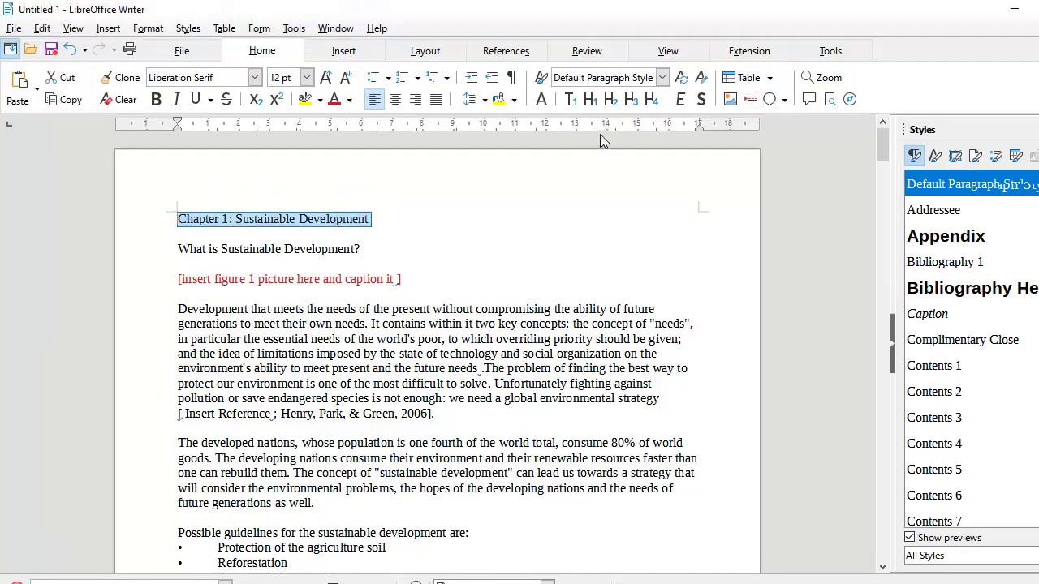
click(591, 100)
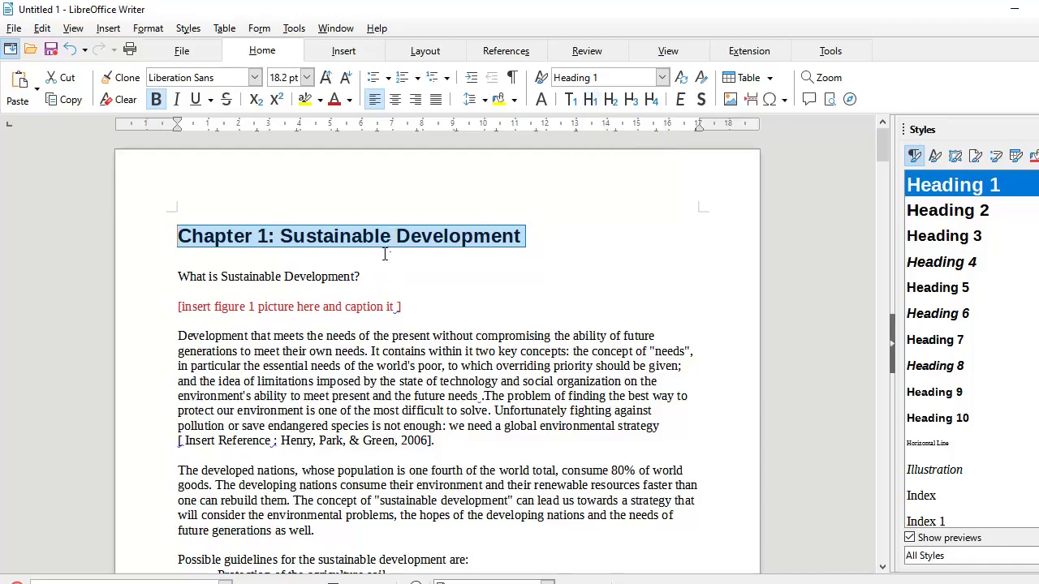
drag(363, 278, 162, 279)
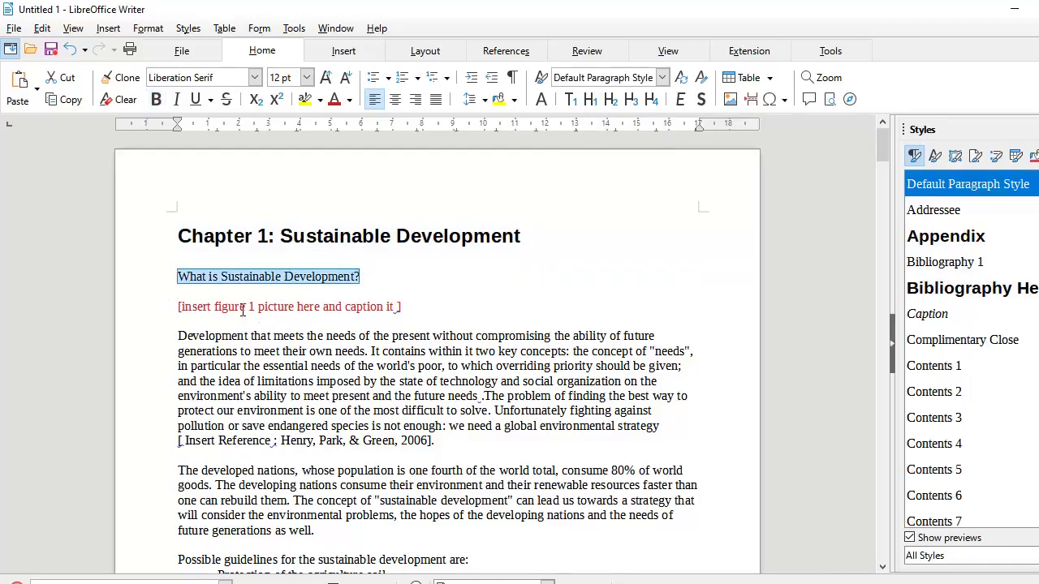
click(608, 102)
Step: Apply Heading 2 to "Environmental Degradation" and delete the extra blank line after that section's first paragraph
scroll(520, 260, down, 3)
scroll(520, 260, down, 7)
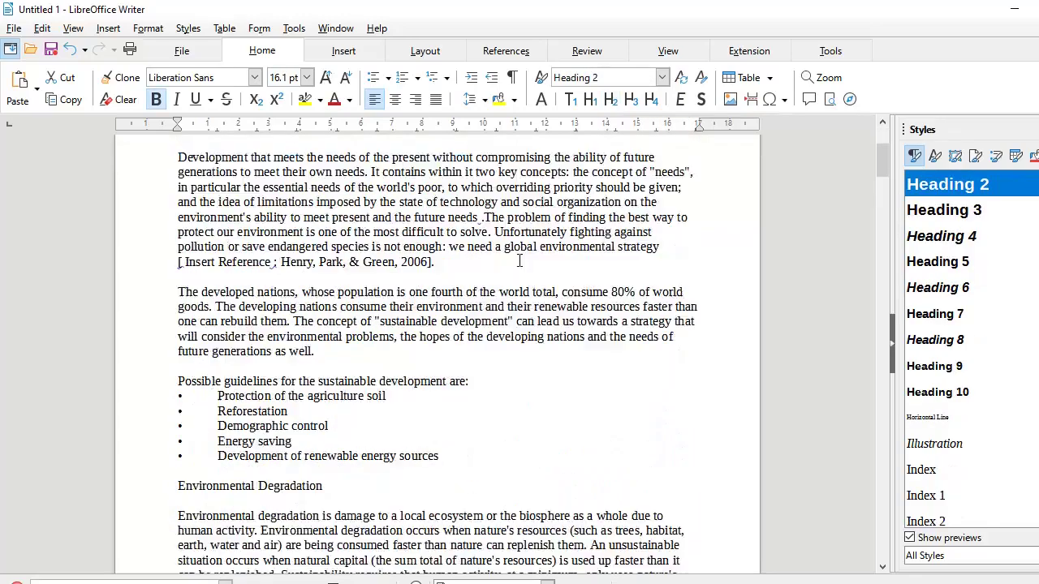
drag(347, 288, 162, 287)
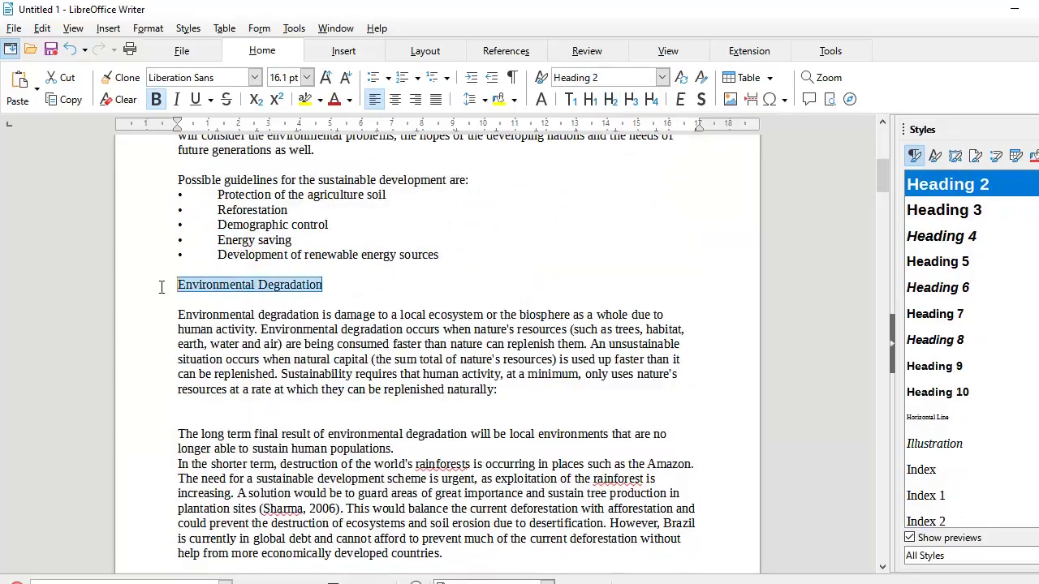
click(611, 100)
scroll(524, 267, down, 3)
click(255, 294)
key(Delete)
Step: Apply Heading 2 to the "Popularization of the Concept" title
scroll(351, 277, down, 3)
scroll(351, 277, down, 9)
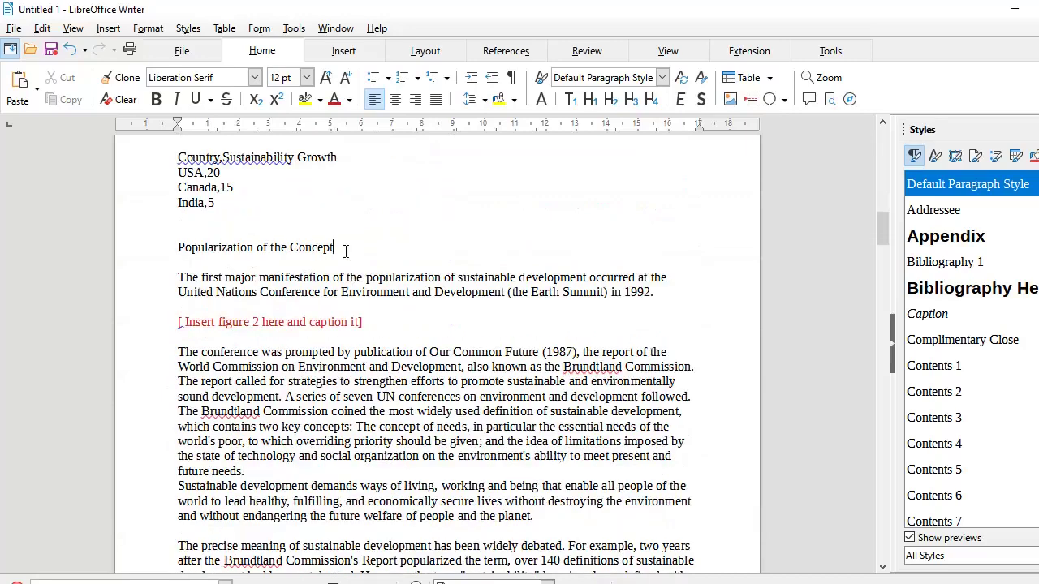
drag(346, 251, 176, 248)
click(610, 101)
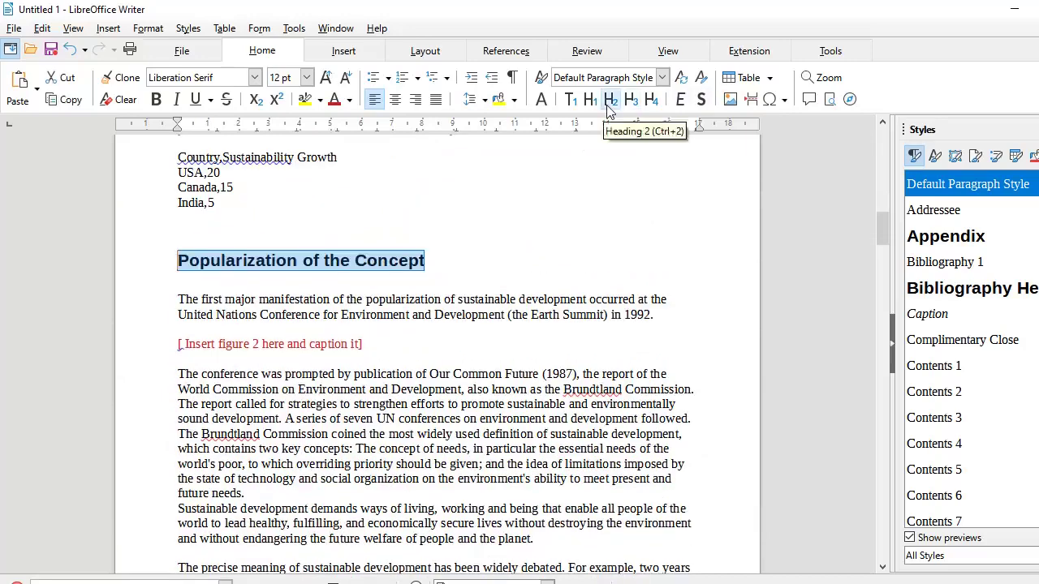
Step: Delete an extra blank line above the Chapter 2 title and apply Heading 1 to "Chapter 2: Position of United Nations Environment Programme"
scroll(476, 228, down, 15)
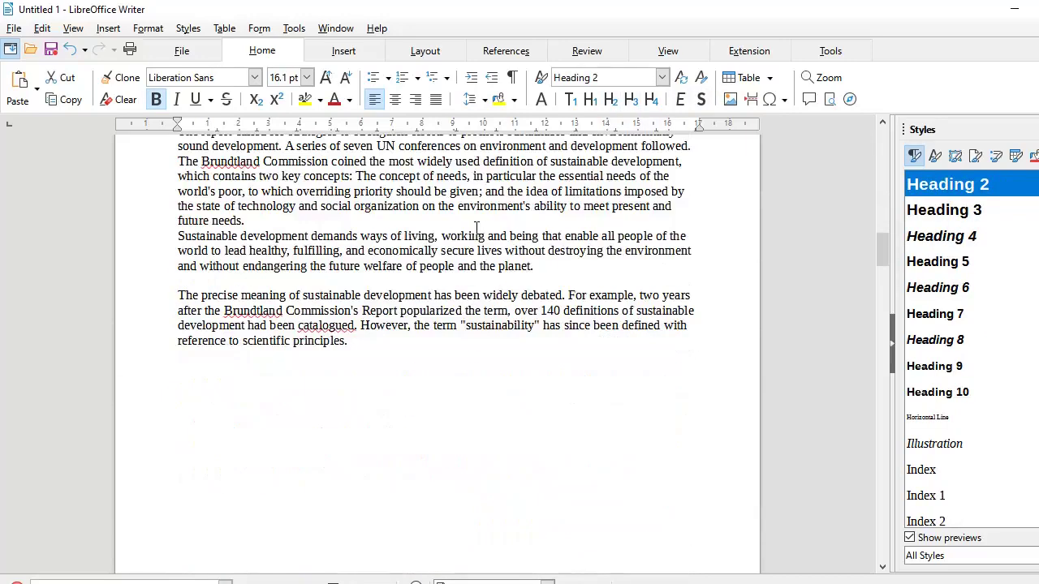
click(251, 349)
key(Delete)
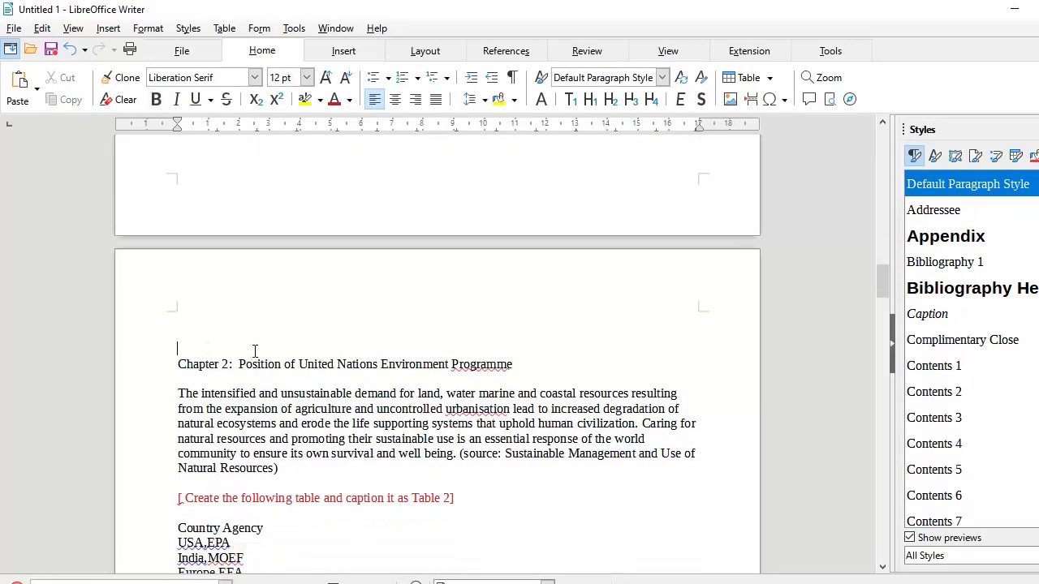
triple_click(524, 345)
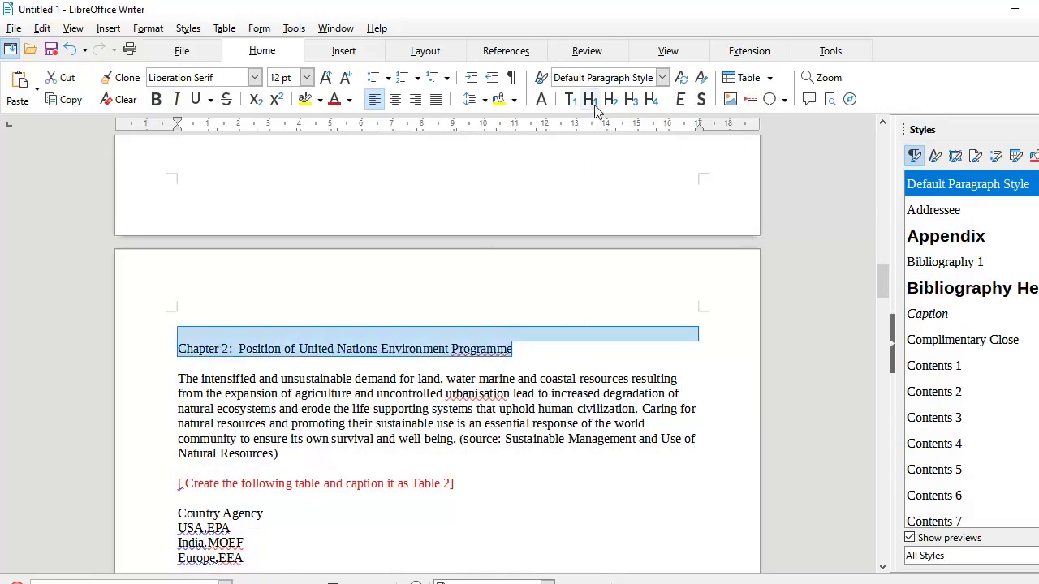
click(592, 100)
Step: Apply Heading 2 to the "Sustainable Development Initiatives in Diffrent Countries" title in Chapter 2
scroll(460, 308, down, 3)
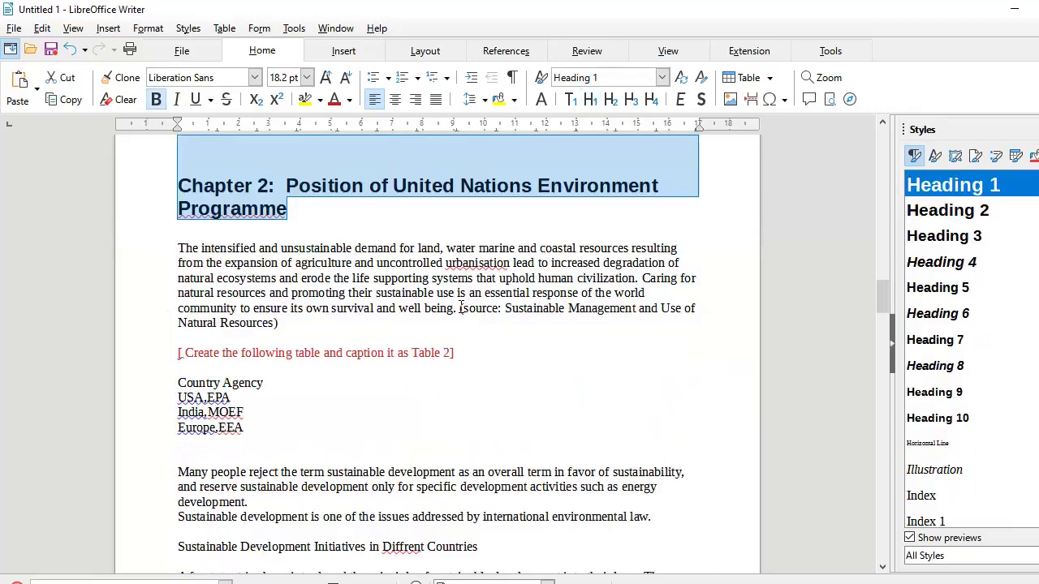
scroll(460, 308, down, 3)
scroll(460, 306, down, 2)
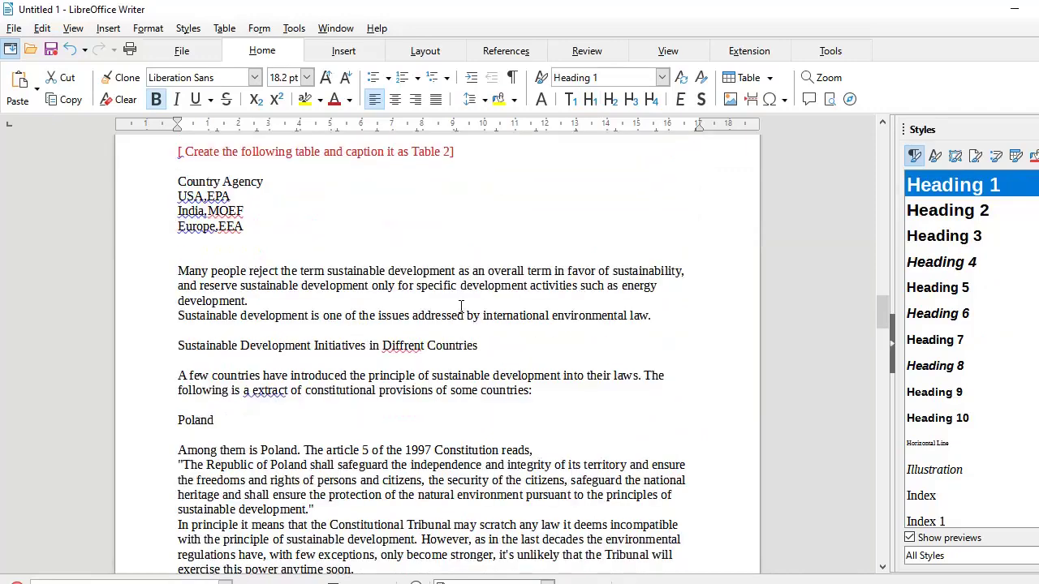
drag(493, 348, 143, 348)
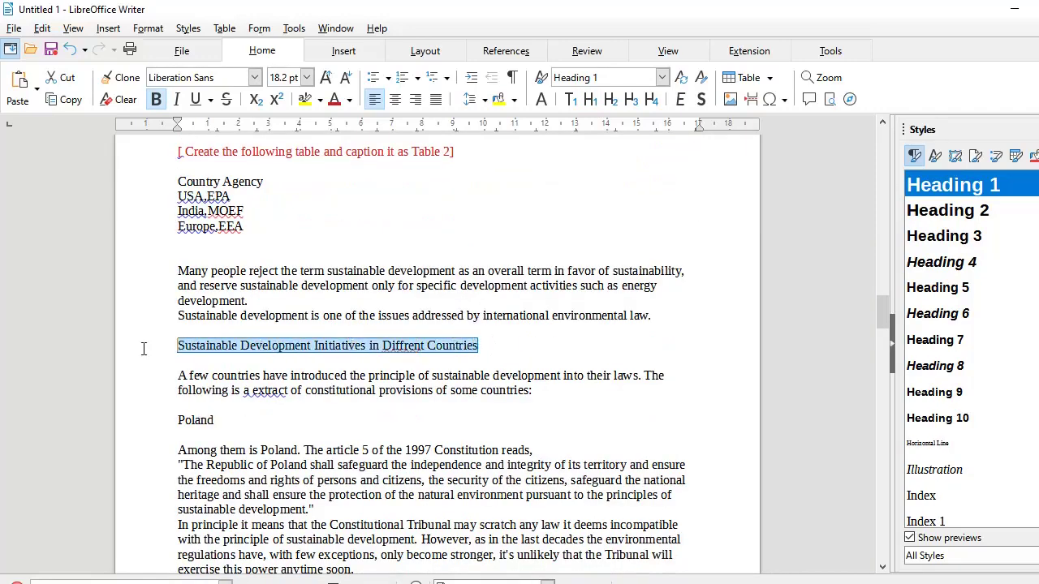
click(611, 99)
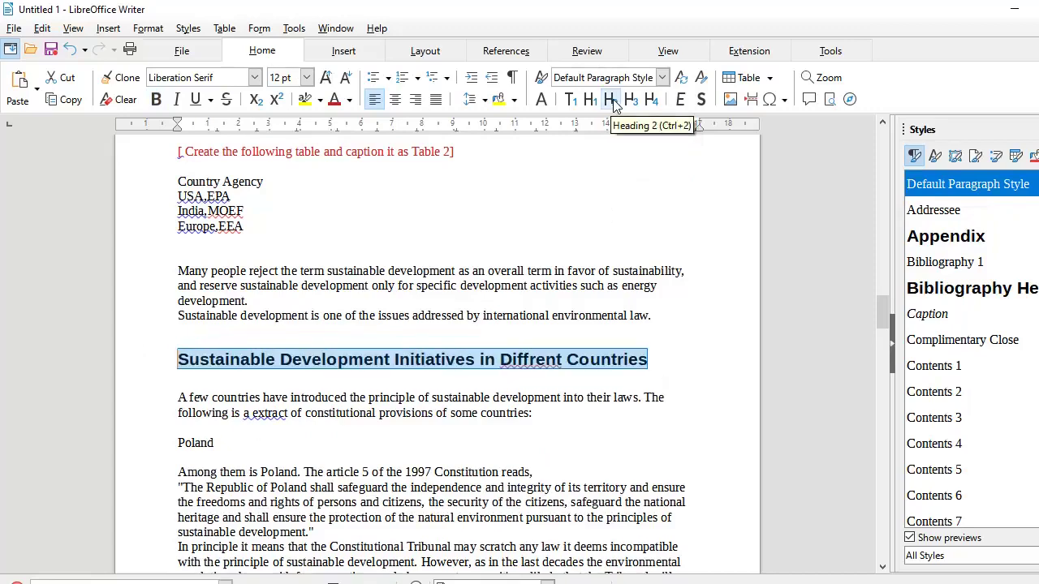
Step: Apply Heading 3 to the "Poland" subsection title
scroll(528, 248, down, 5)
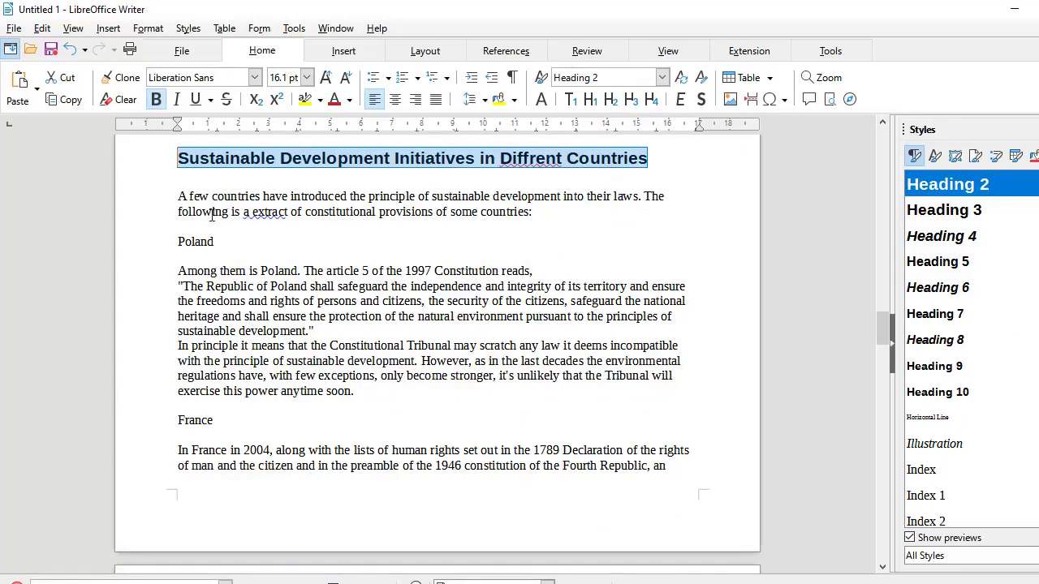
click(217, 240)
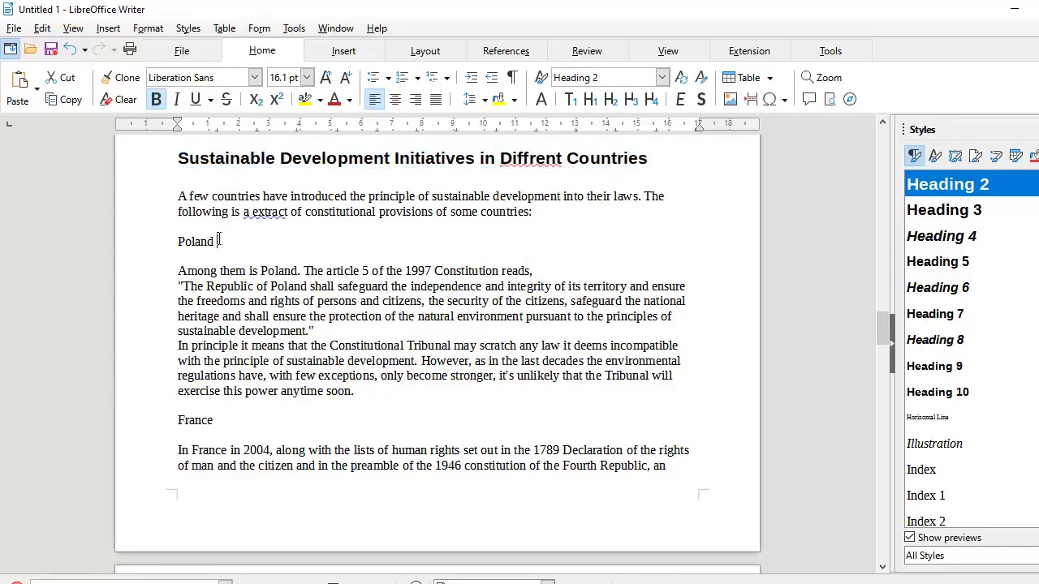
drag(217, 240, 166, 239)
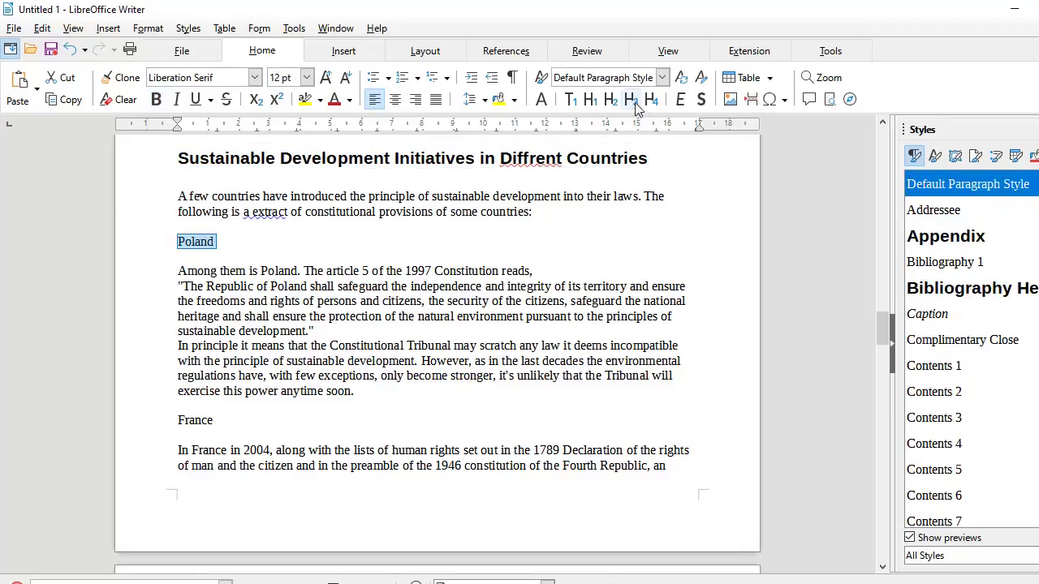
click(397, 175)
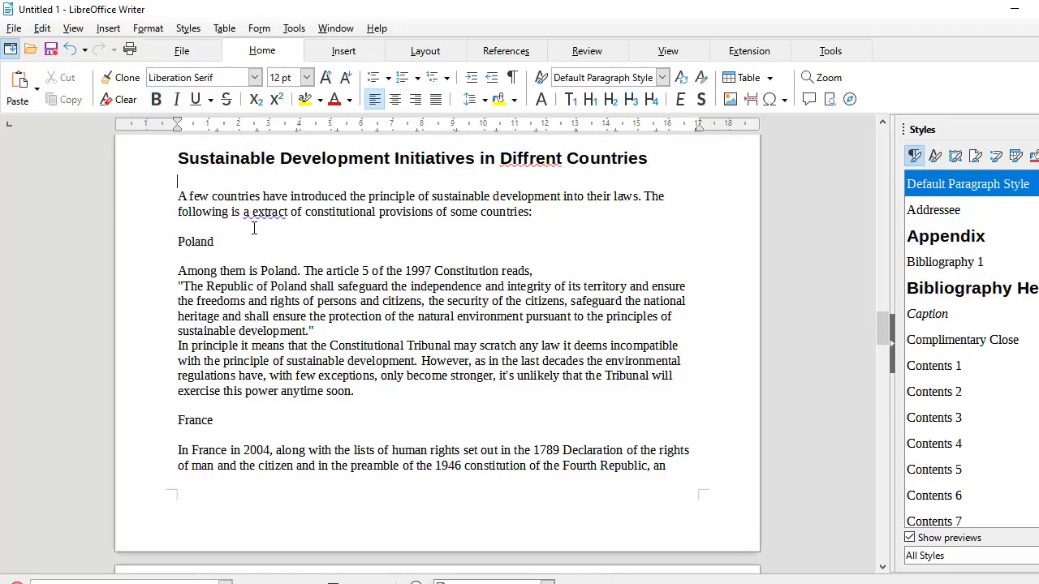
drag(219, 243, 155, 241)
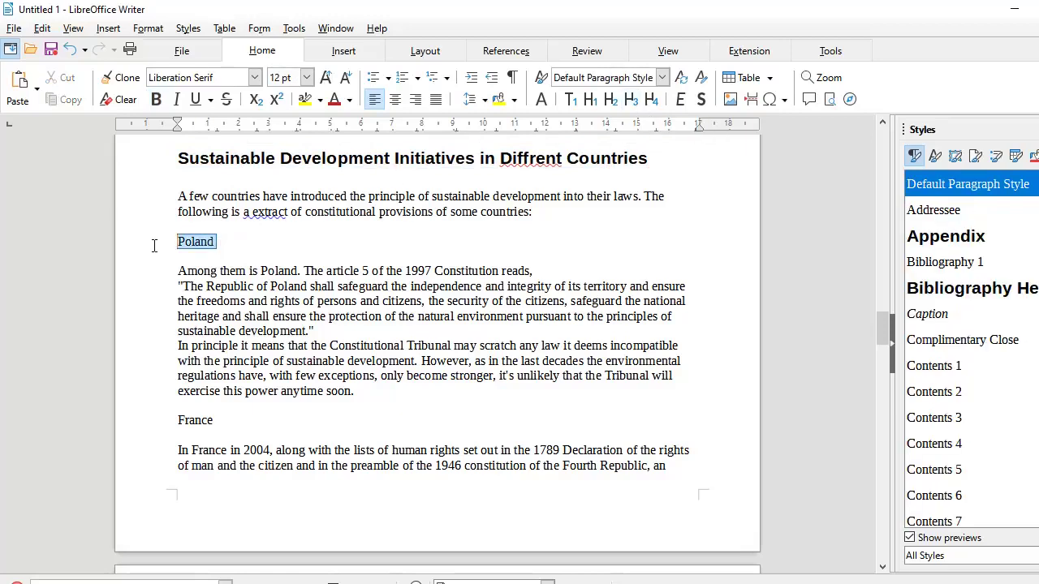
click(635, 102)
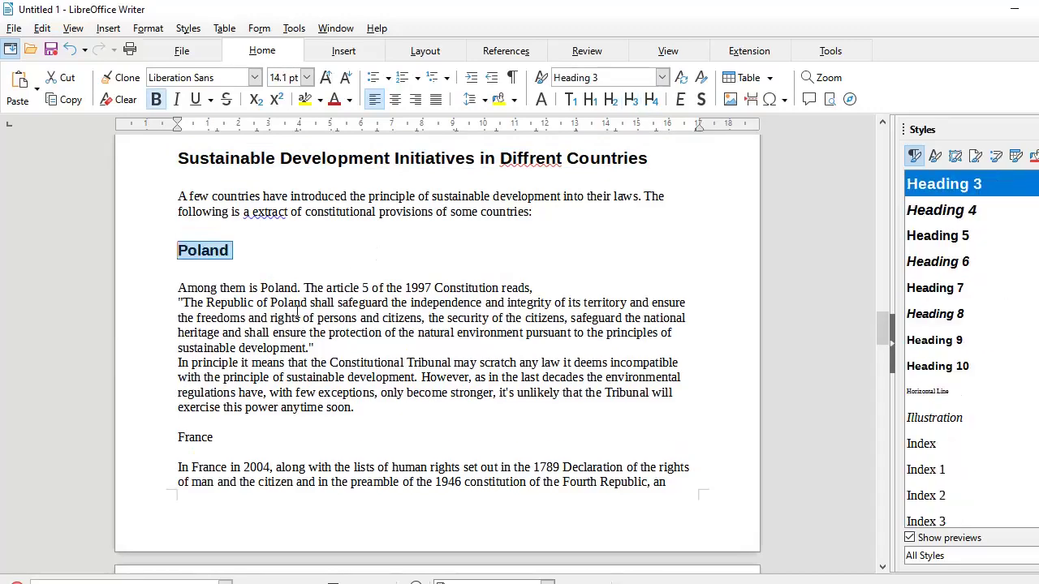
Step: Apply Heading 3 to the "France" title and add a blank line above it to push it onto the next page
scroll(309, 303, down, 3)
drag(242, 303, 177, 302)
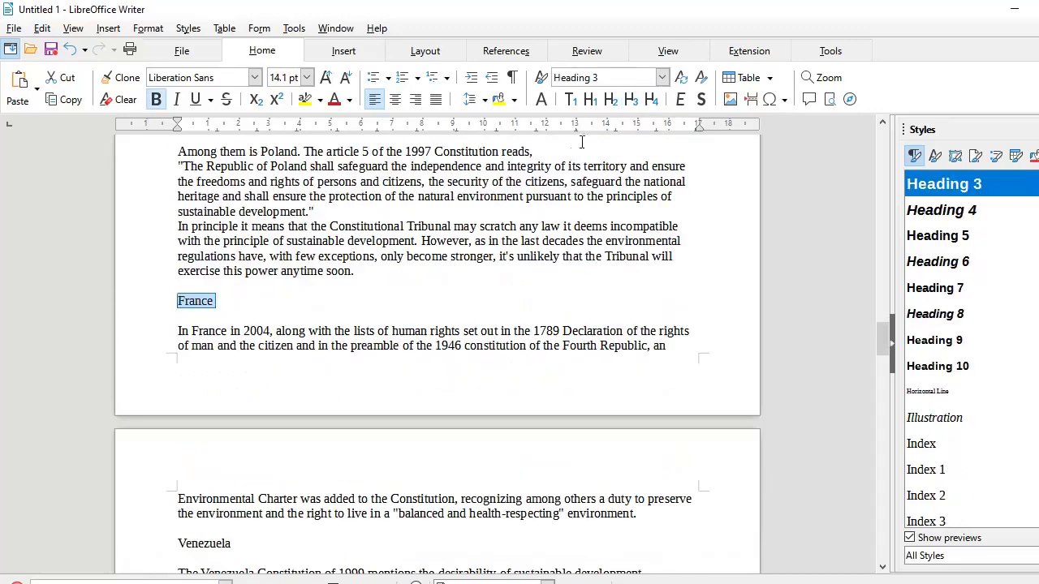
click(635, 99)
scroll(495, 199, down, 2)
click(385, 210)
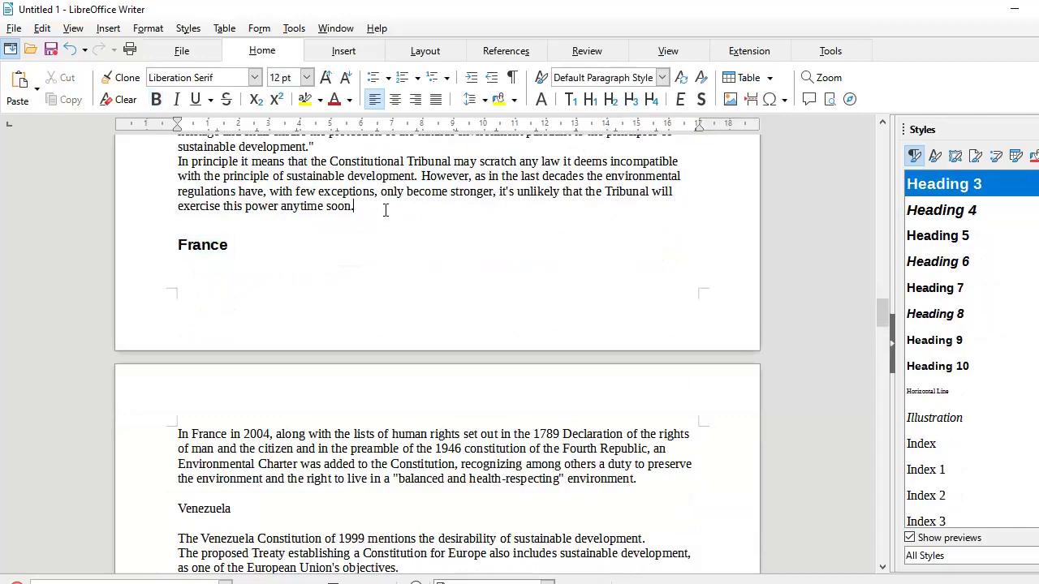
key(Return)
scroll(387, 211, down, 3)
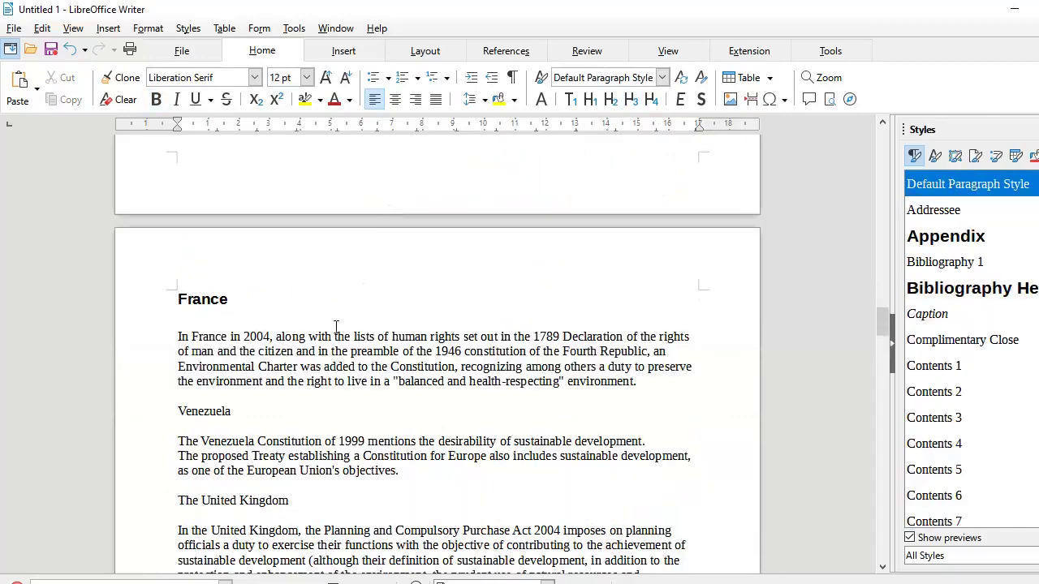
Step: Apply Heading 3 to the "Venezuela" and "The United Kingdom" subsection titles in Chapter 2
scroll(333, 328, down, 2)
drag(235, 348, 162, 349)
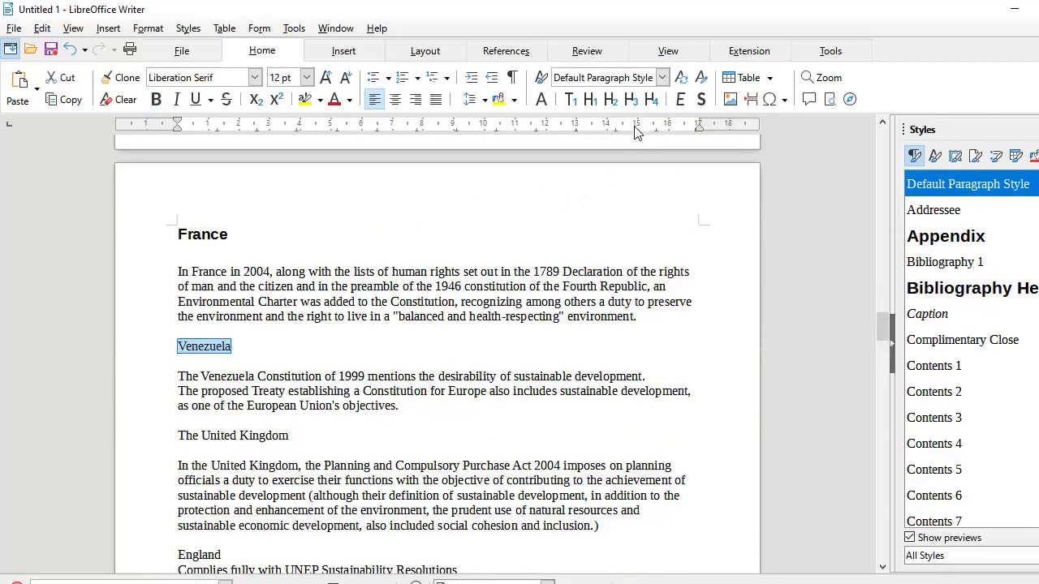
click(631, 99)
scroll(363, 263, down, 6)
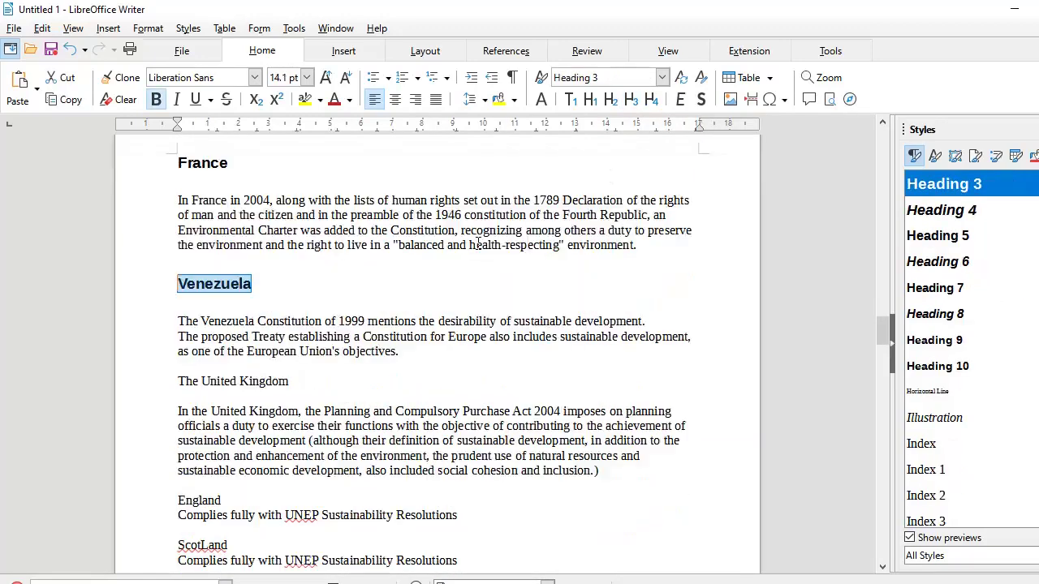
drag(288, 252, 176, 252)
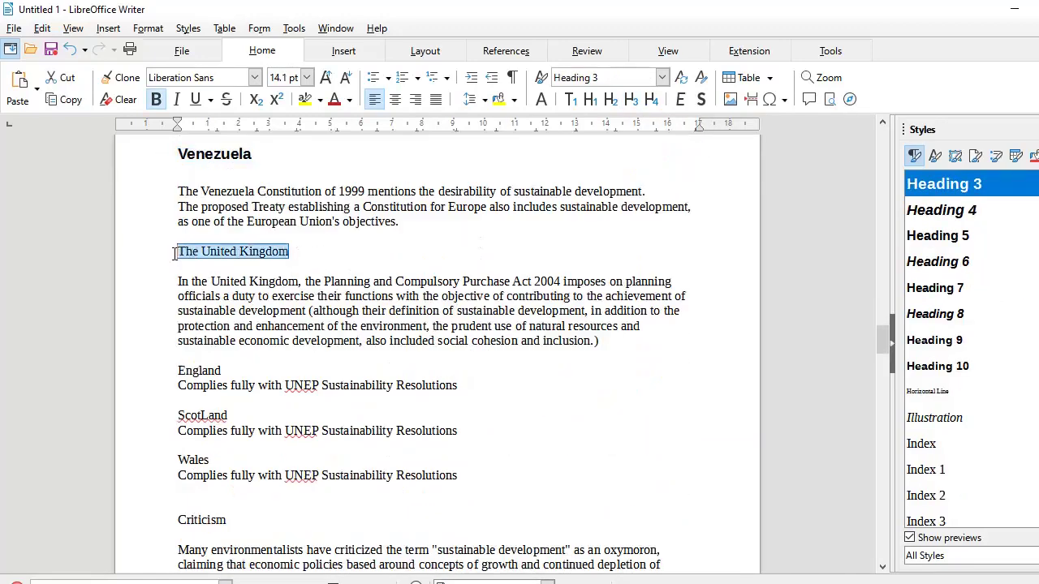
click(631, 99)
Step: Apply Heading 4 to the "England", "ScotLand" and "Wales" titles under The United Kingdom
scroll(300, 186, down, 2)
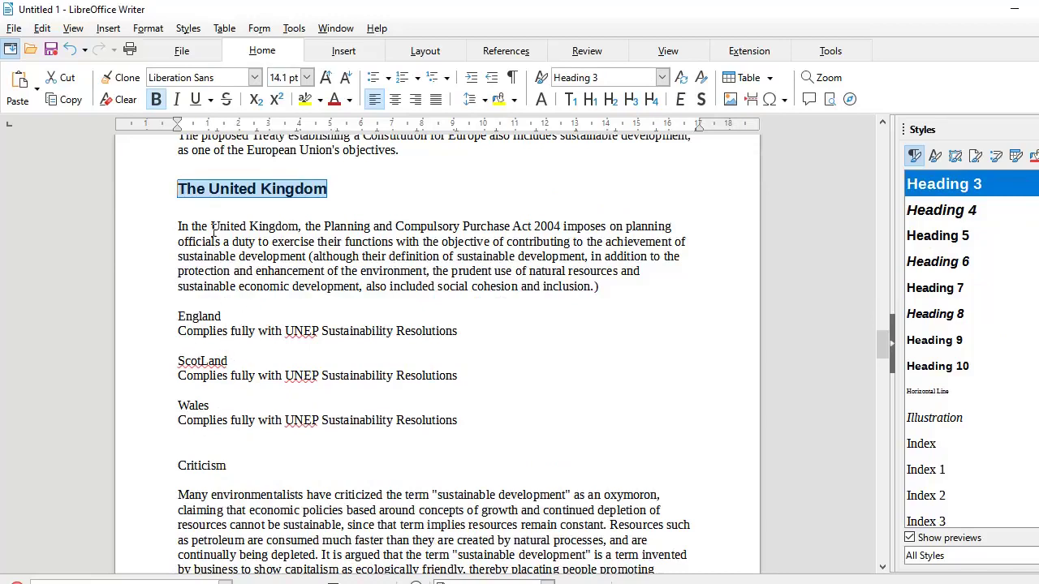
drag(225, 316, 165, 316)
key(ctrl+4)
scroll(448, 249, down, 2)
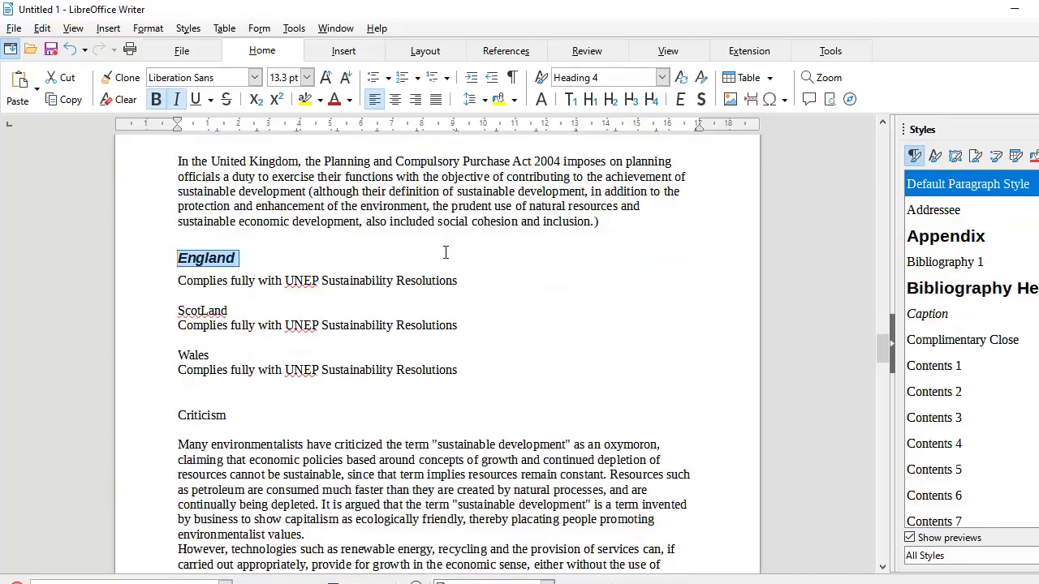
drag(231, 309, 175, 310)
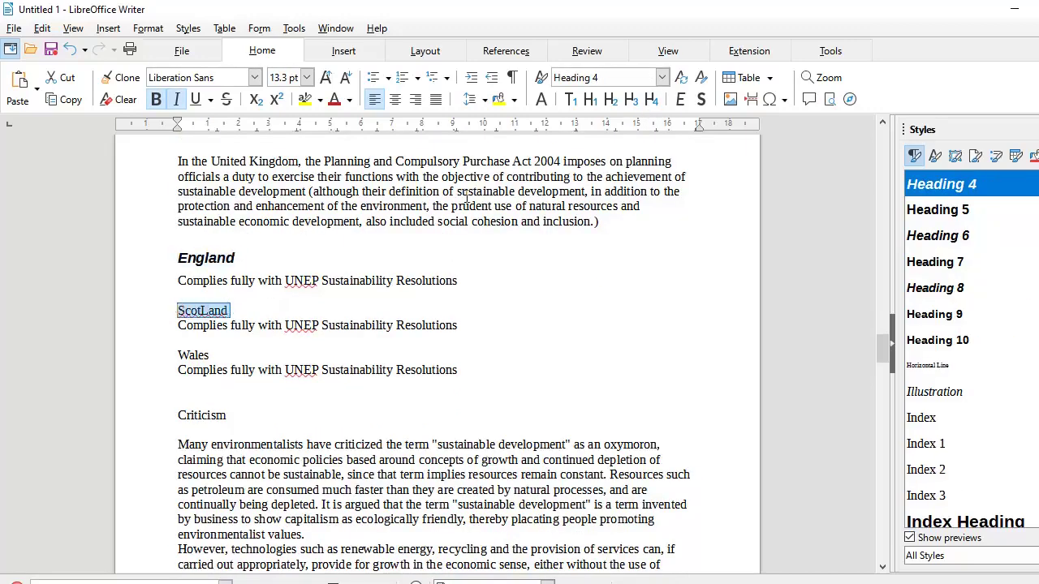
key(ctrl+4)
click(208, 369)
drag(208, 367, 170, 362)
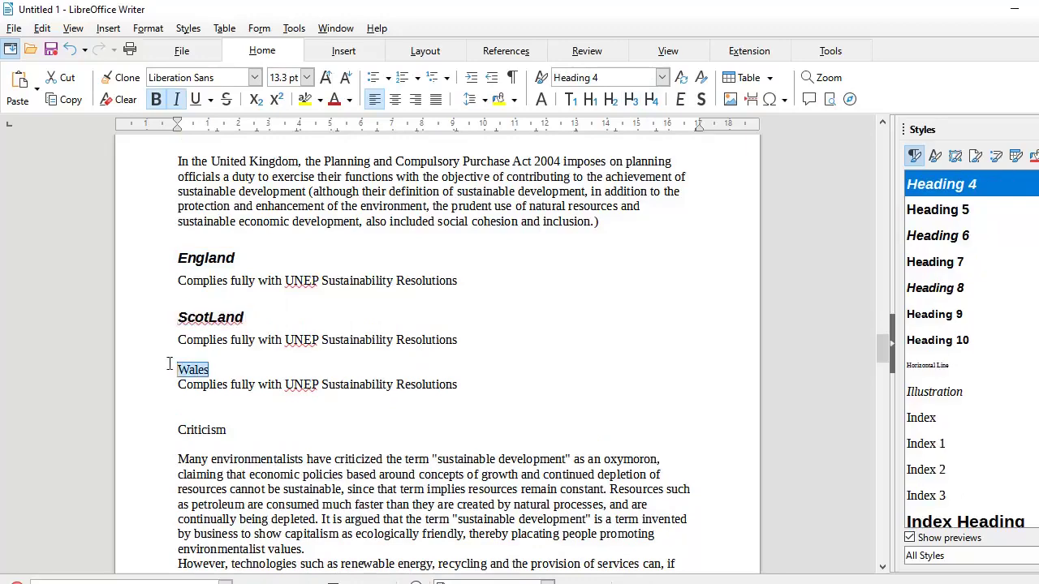
key(ctrl+4)
Step: Apply Heading 2 to the "Criticism" title below the Wales section
scroll(396, 264, down, 3)
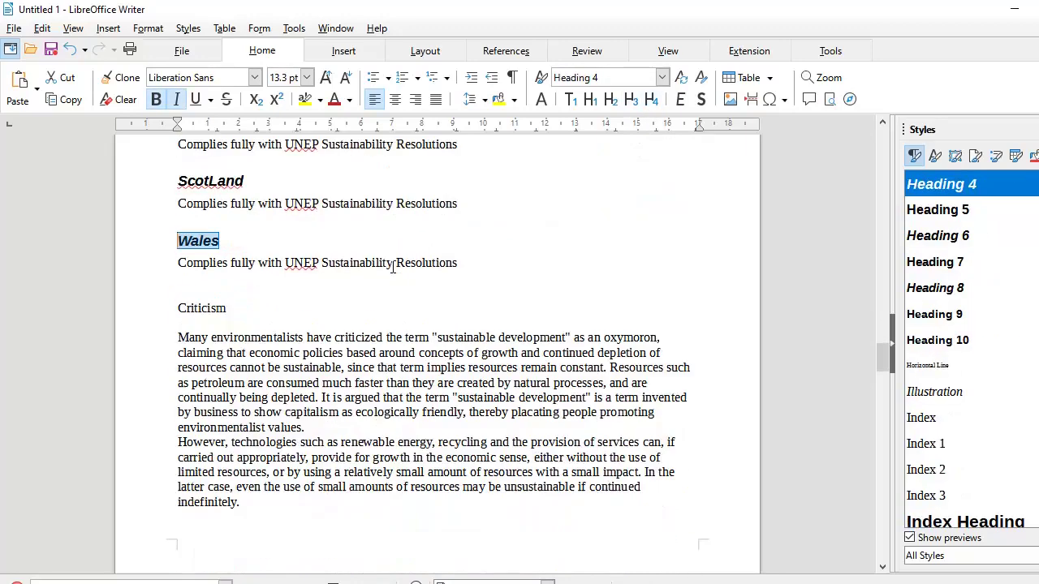
drag(244, 314, 158, 313)
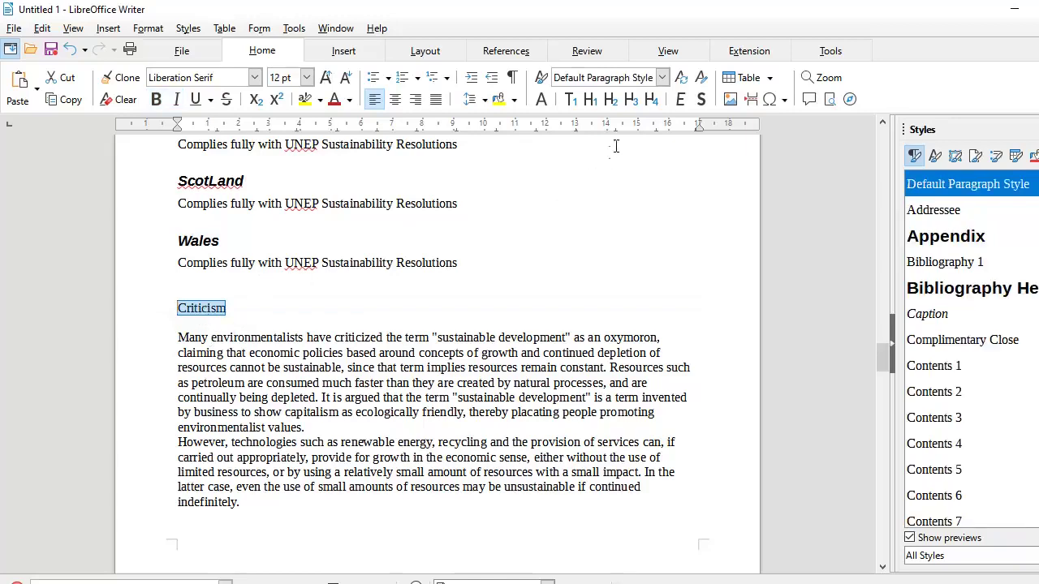
click(611, 100)
Step: Delete the extra blank lines above the Chapter 3 title and apply Heading 1 to "Chapter 3: Some Important Sustainability Terms and Concepts"
scroll(538, 205, down, 10)
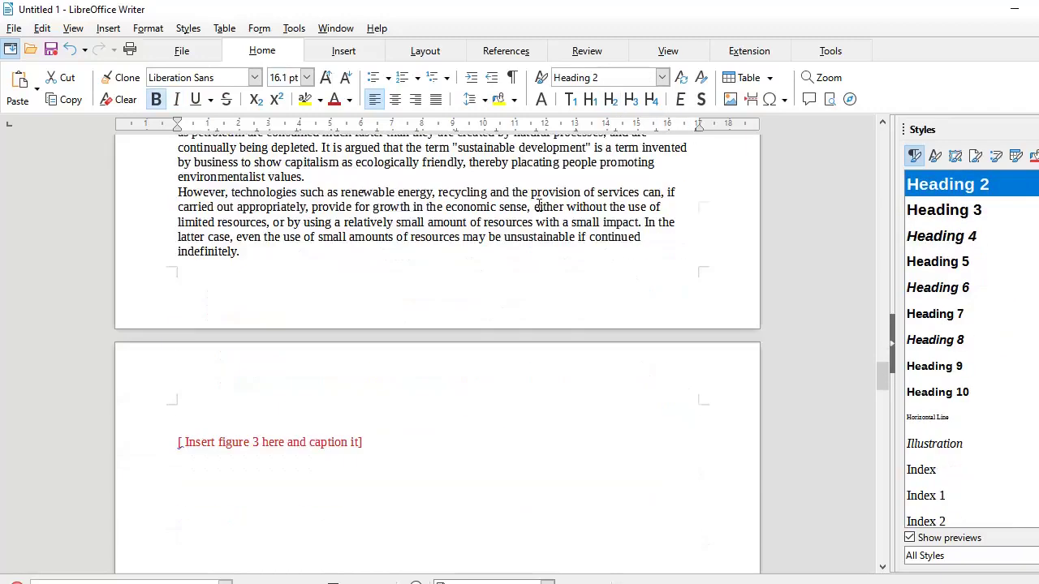
click(233, 213)
scroll(343, 463, up, 8)
scroll(343, 463, down, 6)
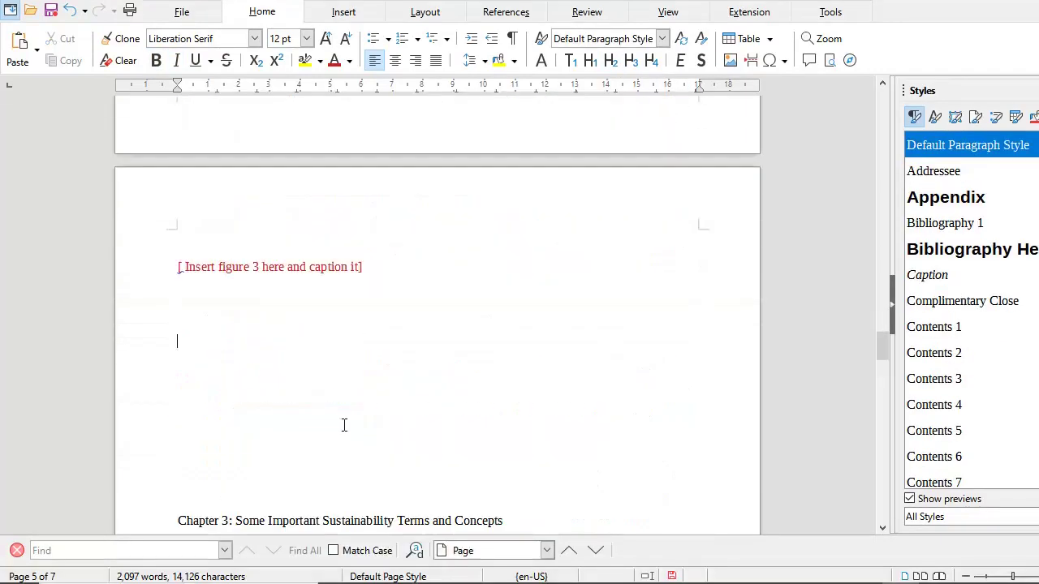
key(Delete)
key(Delete)
key(Delete)
key(Delete)
key(Delete)
key(Delete)
key(Delete)
key(Delete)
key(Delete)
key(Delete)
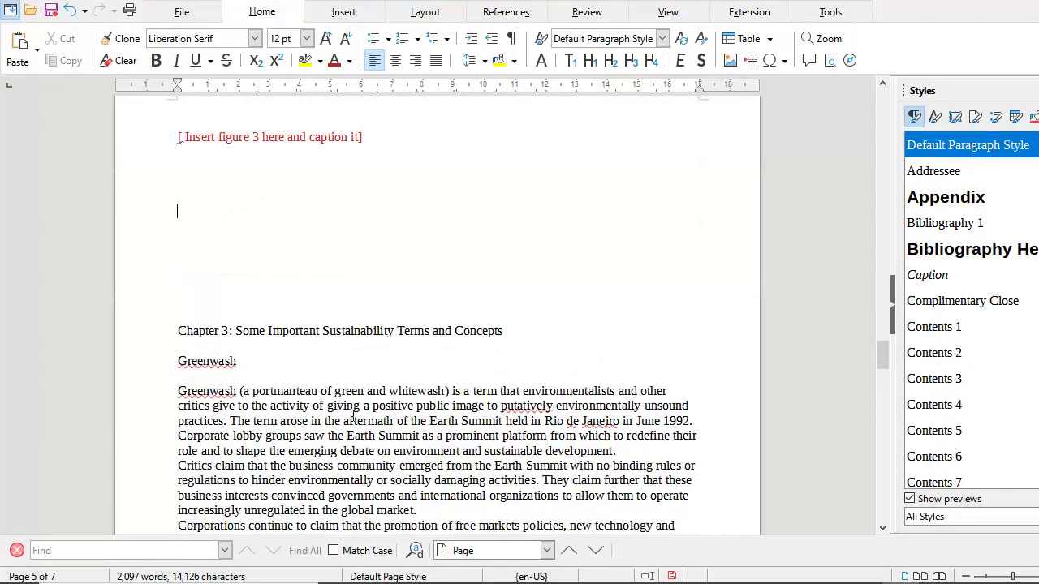
key(Delete)
key(Delete)
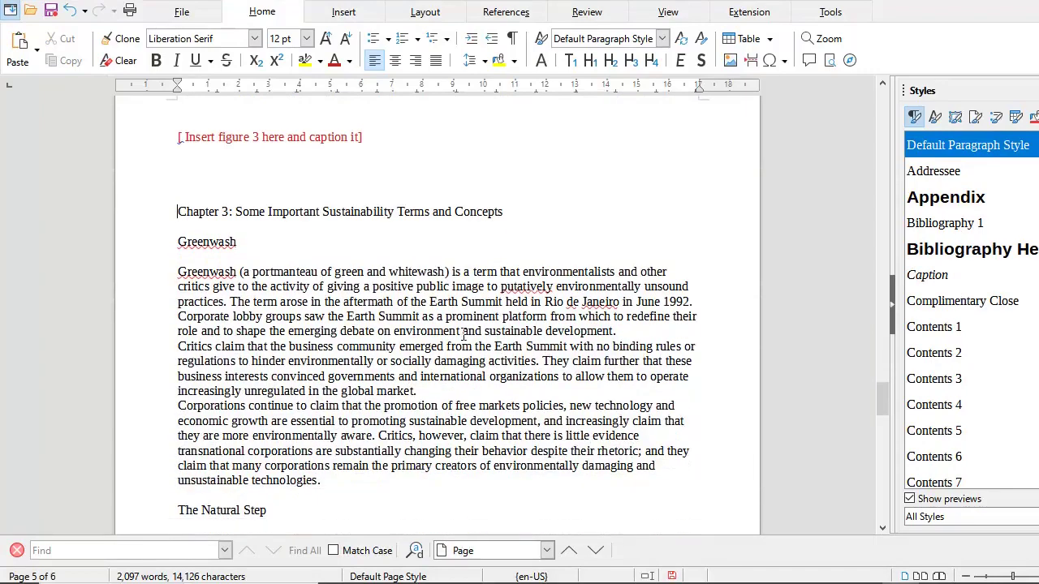
drag(532, 215, 137, 225)
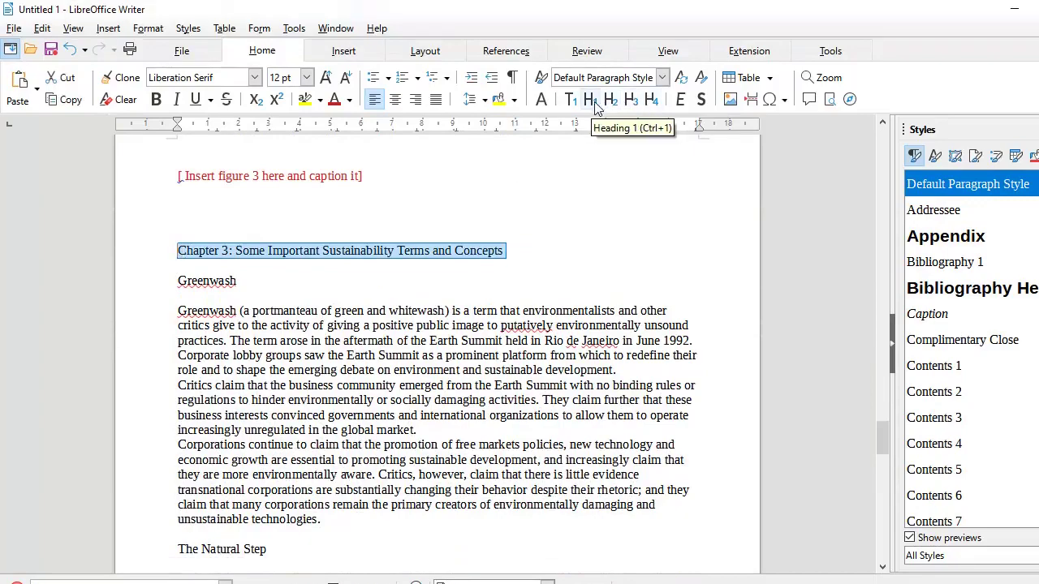
click(595, 100)
Step: Apply Heading 2 to the "Greenwash" and "The Natural Step" titles in Chapter 3
scroll(461, 192, down, 3)
drag(237, 201, 177, 201)
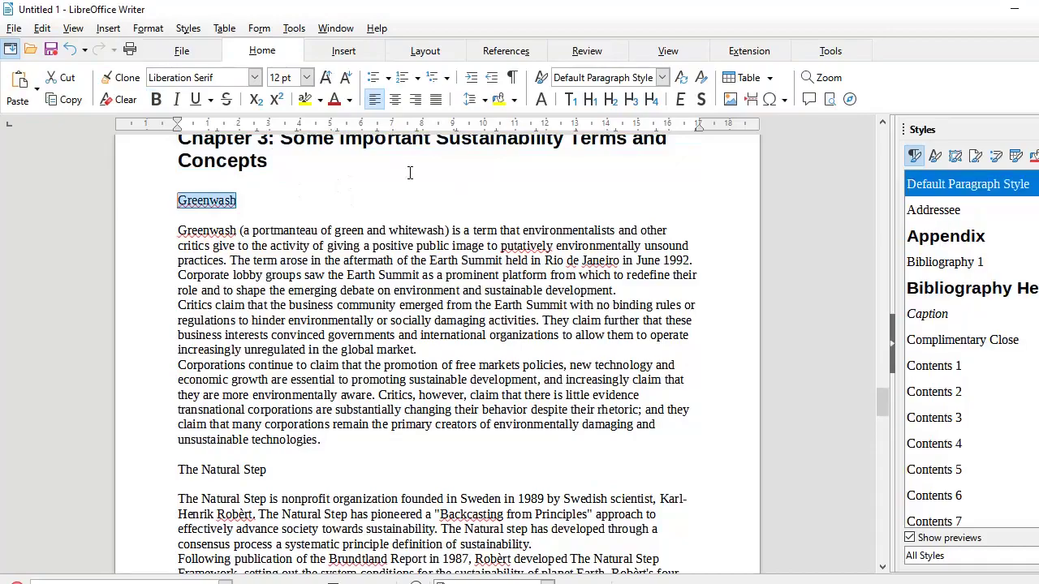
click(610, 99)
scroll(338, 260, down, 5)
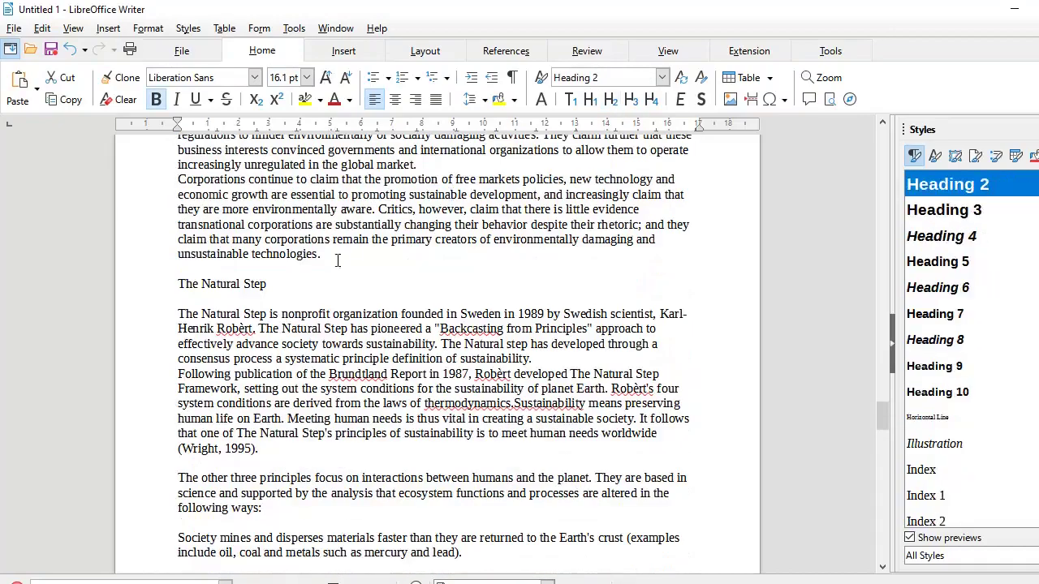
drag(267, 284, 177, 283)
click(611, 99)
Step: Apply Heading 2 to the "Sustainable Energy" title and delete the extra blank lines above it
scroll(467, 197, down, 5)
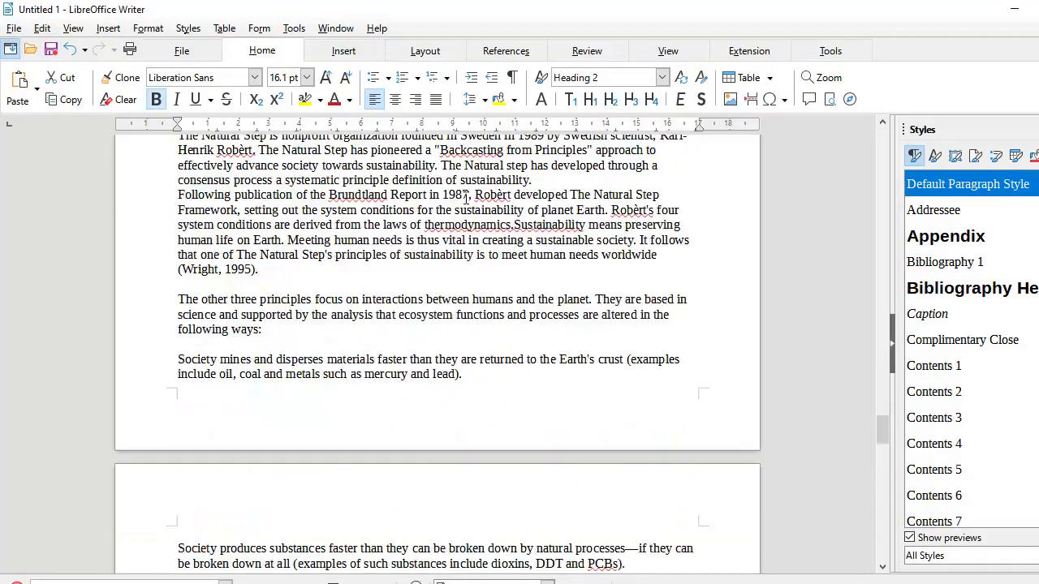
scroll(465, 200, down, 8)
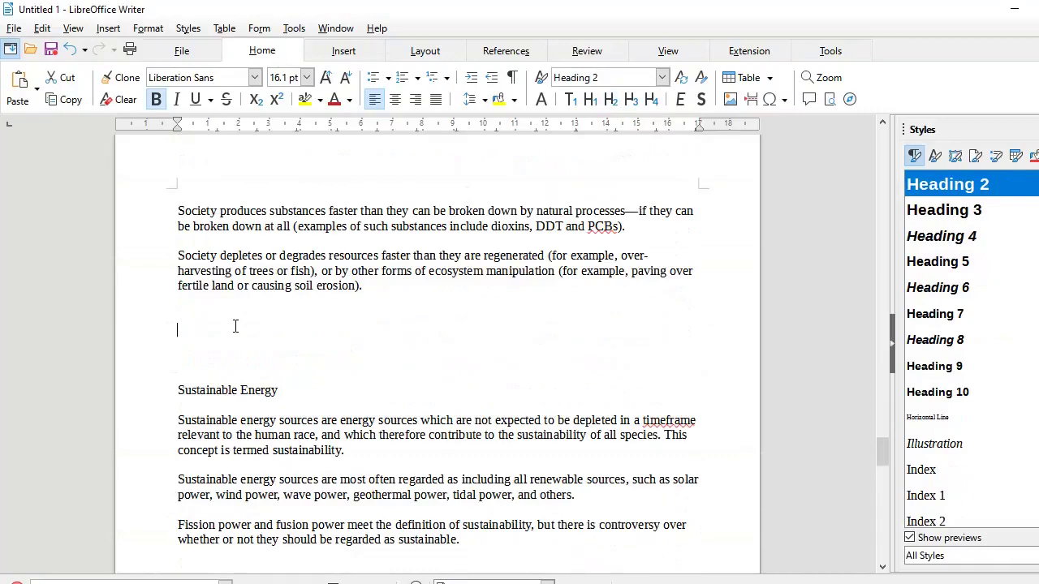
key(Delete)
key(Delete)
key(Delete)
key(Delete)
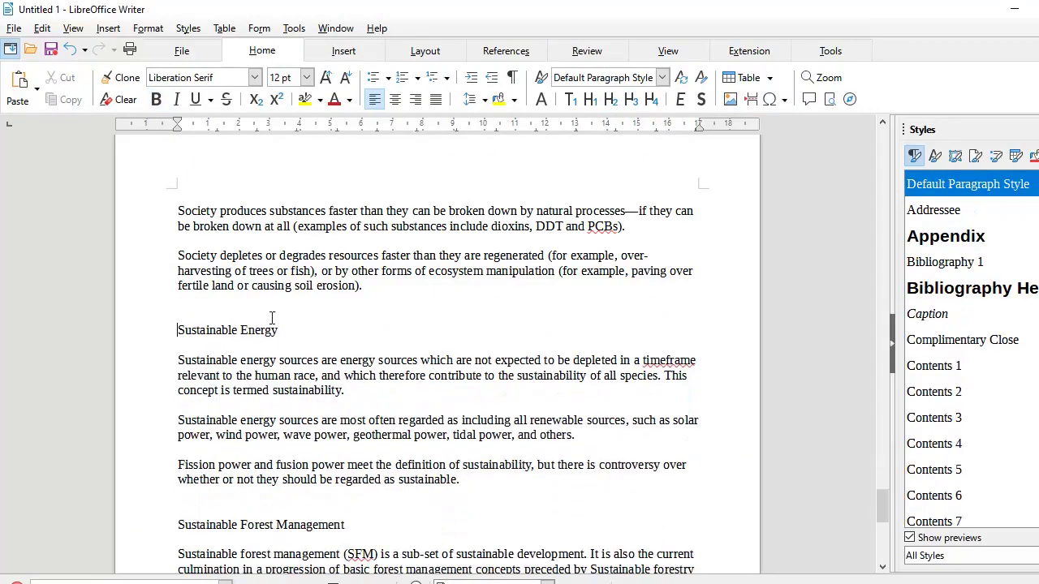
drag(284, 329, 149, 332)
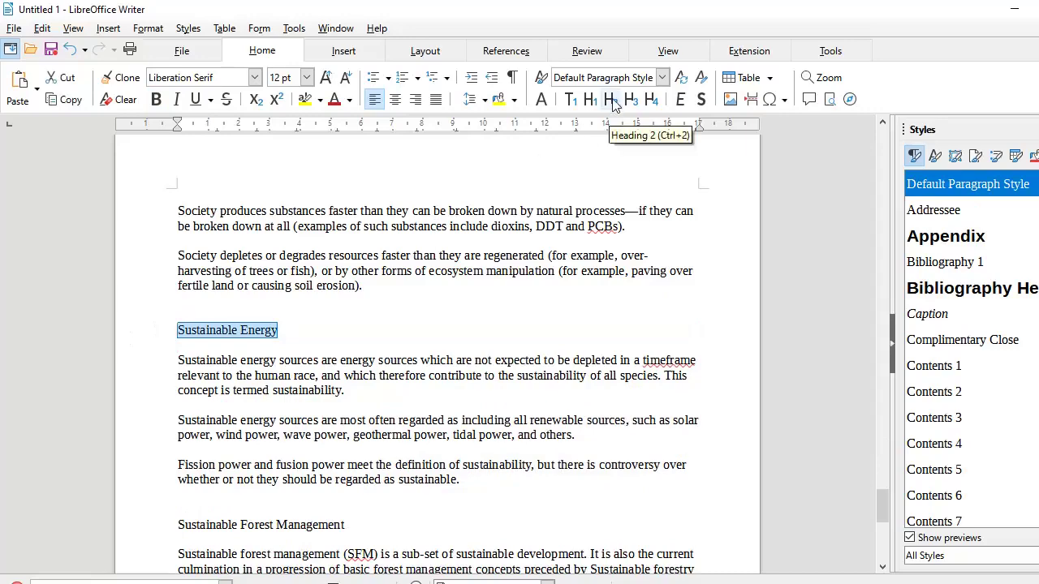
click(613, 104)
click(275, 314)
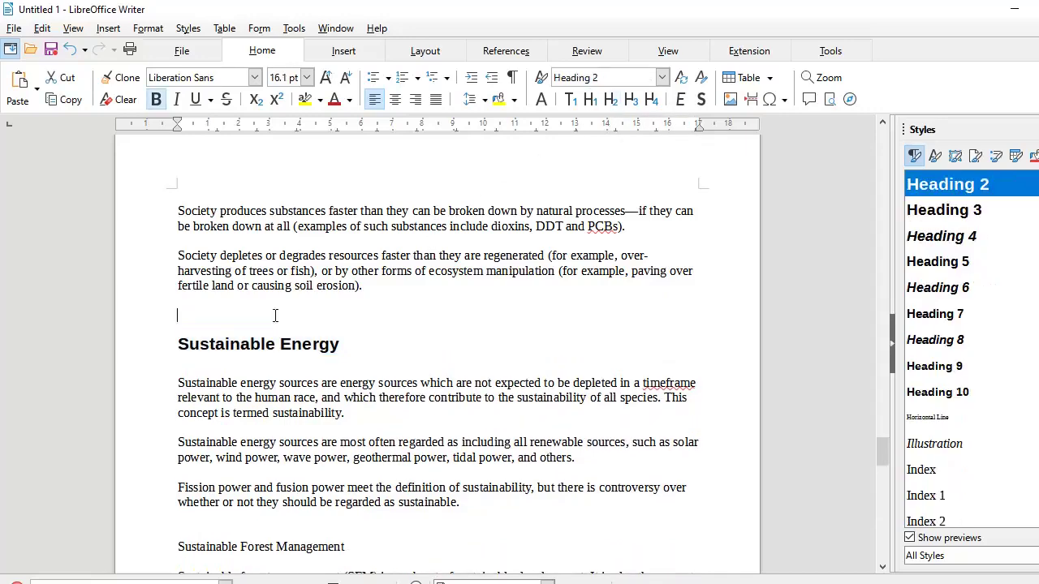
key(Delete)
Step: Apply Heading 2 to the "Sustainable Forest Management" title and delete the extra blank line above it
scroll(324, 312, down, 3)
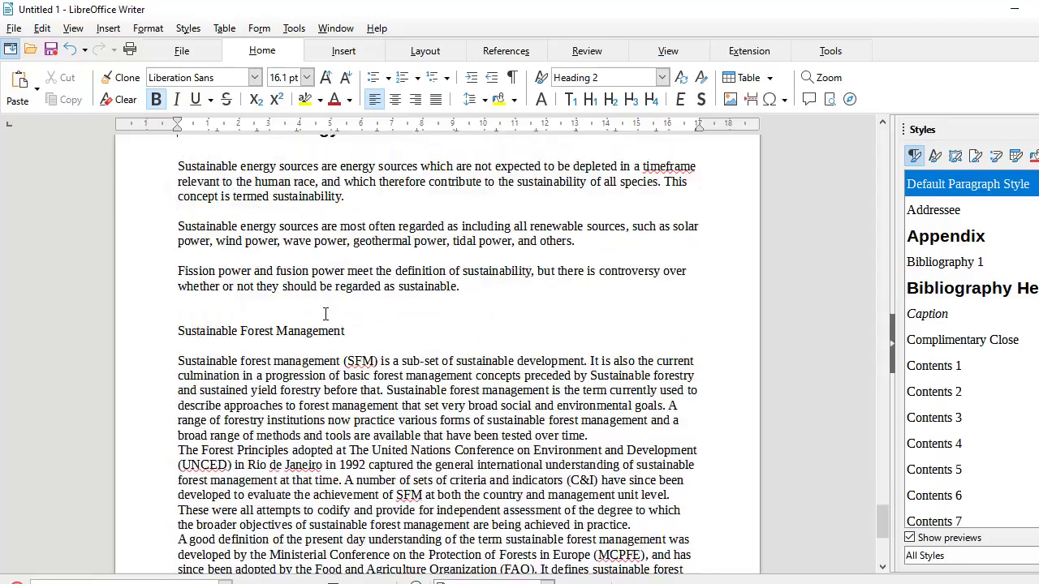
drag(346, 330, 188, 331)
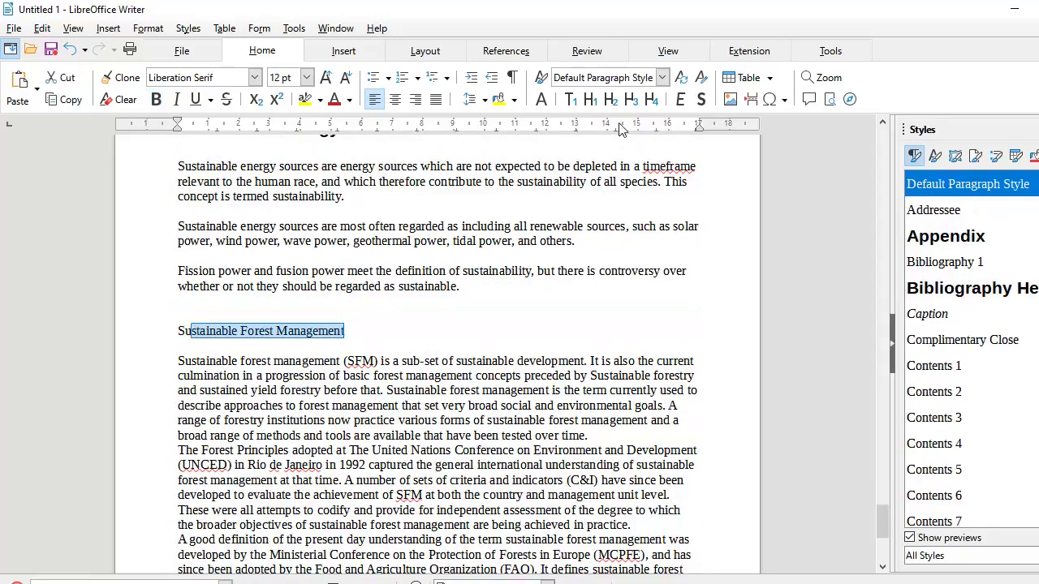
click(250, 309)
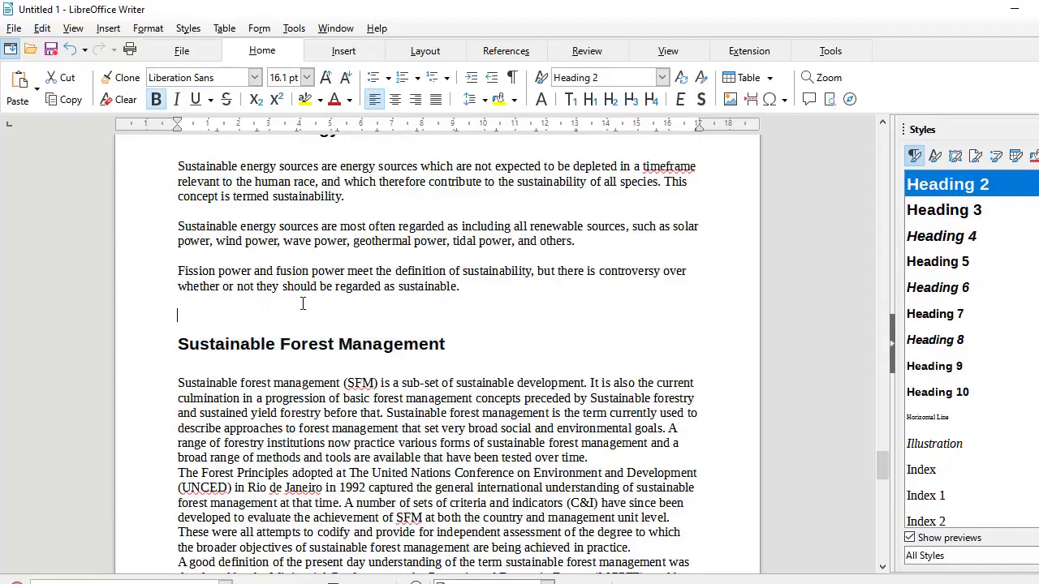
key(Delete)
Step: Review the styled headings from the end of Chapter 3 back to the Chapter 1 title and its subsections
scroll(352, 297, down, 3)
scroll(356, 298, down, 9)
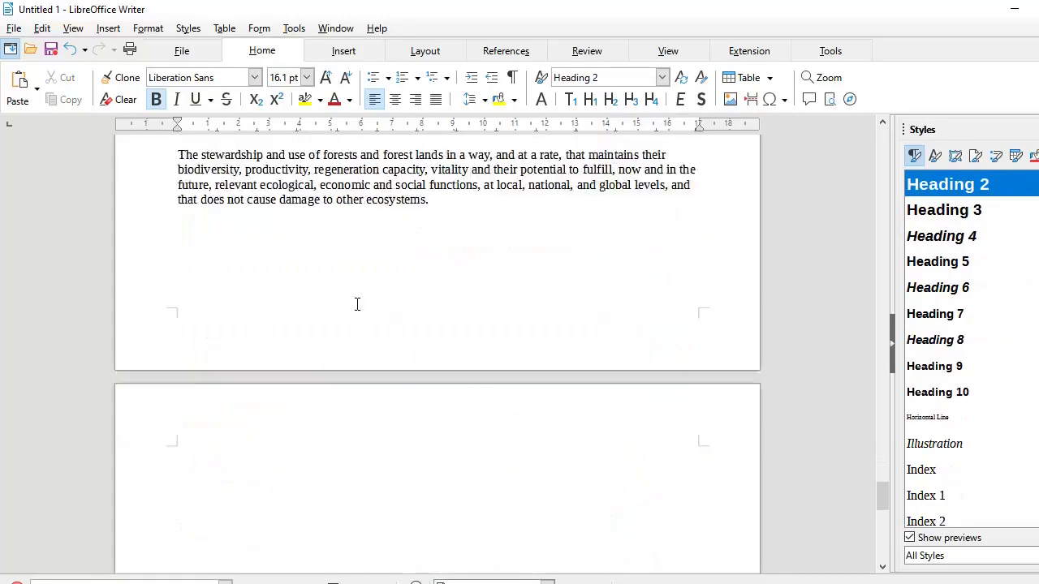
scroll(354, 304, up, 3)
scroll(355, 303, up, 20)
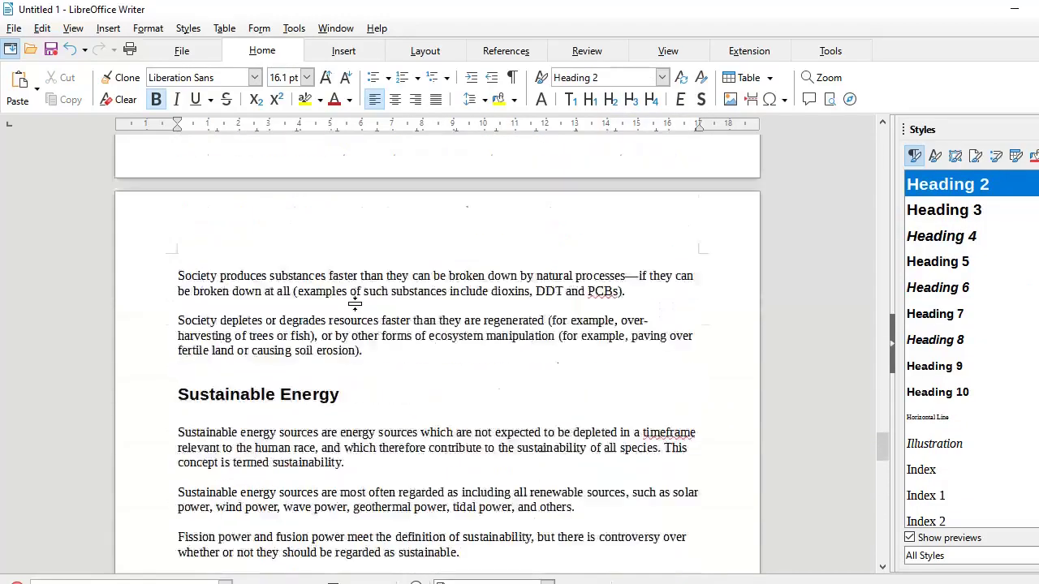
scroll(358, 299, up, 20)
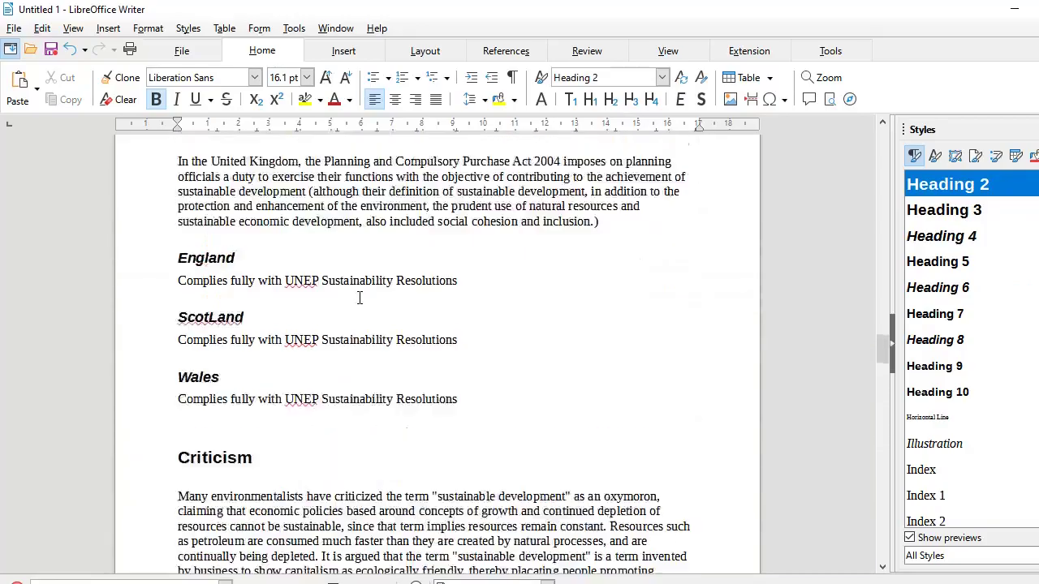
scroll(362, 292, up, 20)
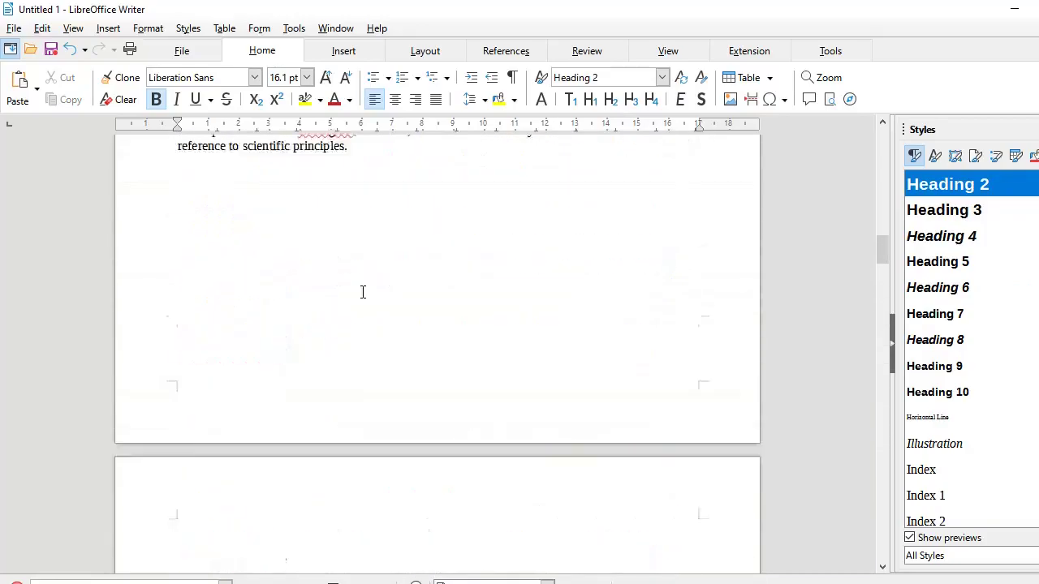
scroll(365, 288, up, 10)
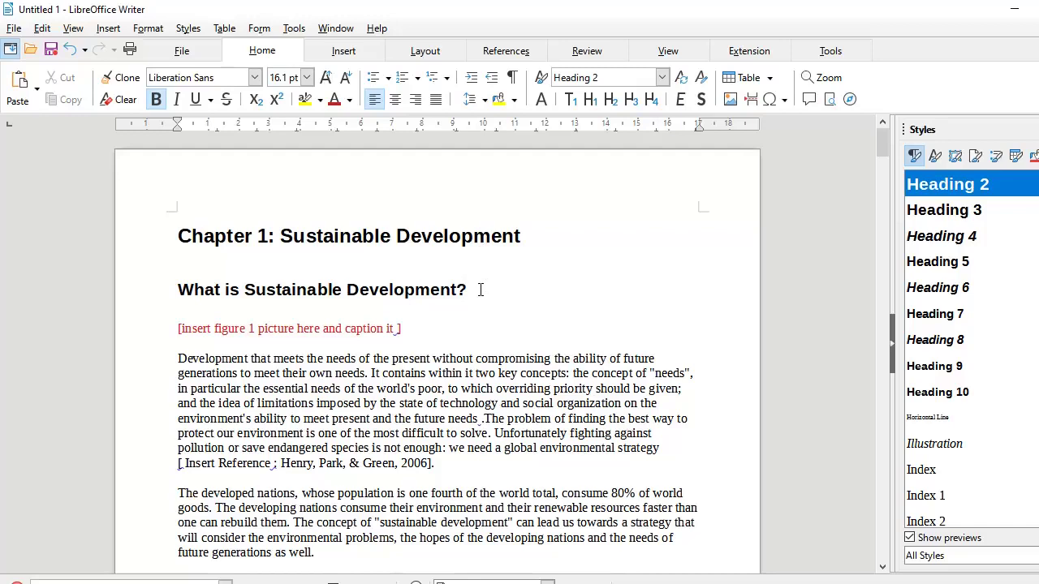
click(233, 236)
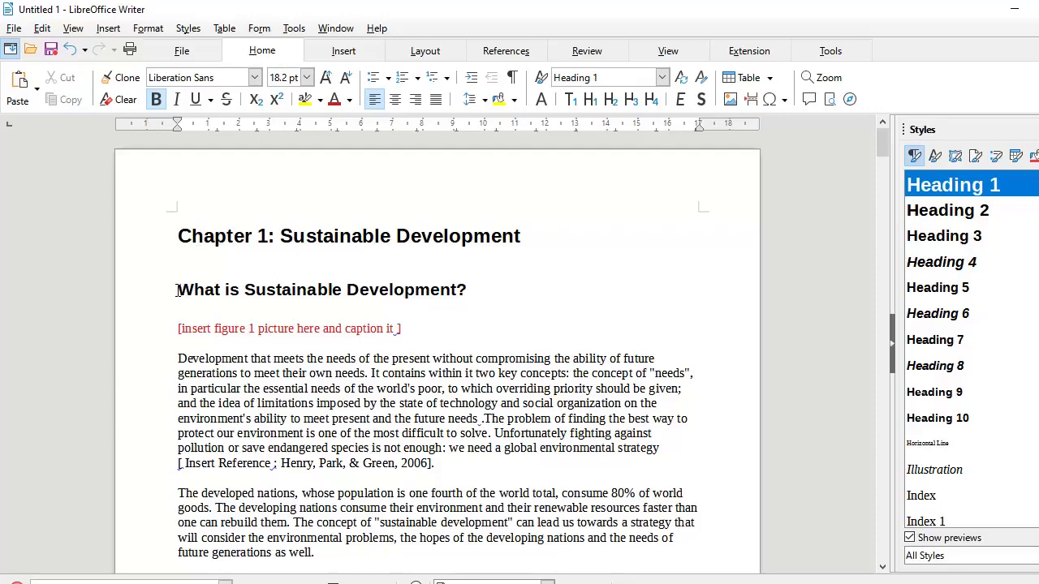
scroll(176, 290, down, 5)
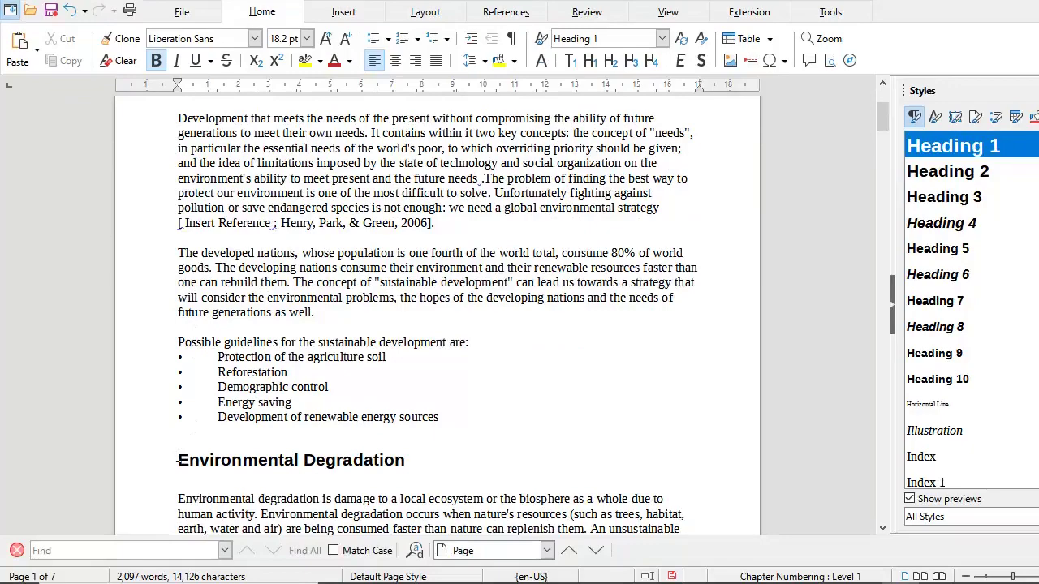
scroll(317, 380, up, 5)
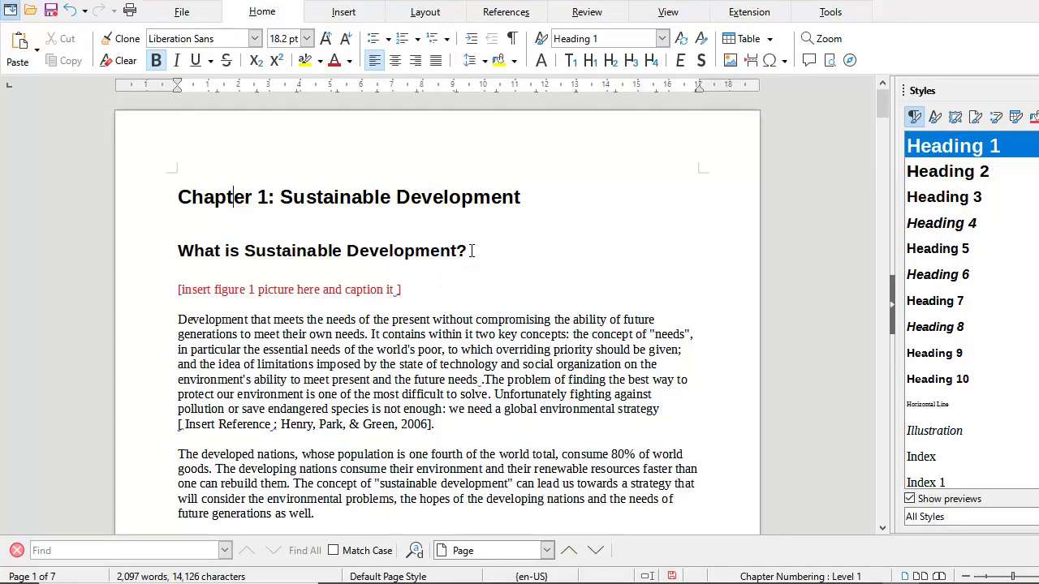
Step: Number the headings from the Chapter 1 title with the 1, 1.1, 1.1.1 outline list style
click(305, 251)
click(332, 198)
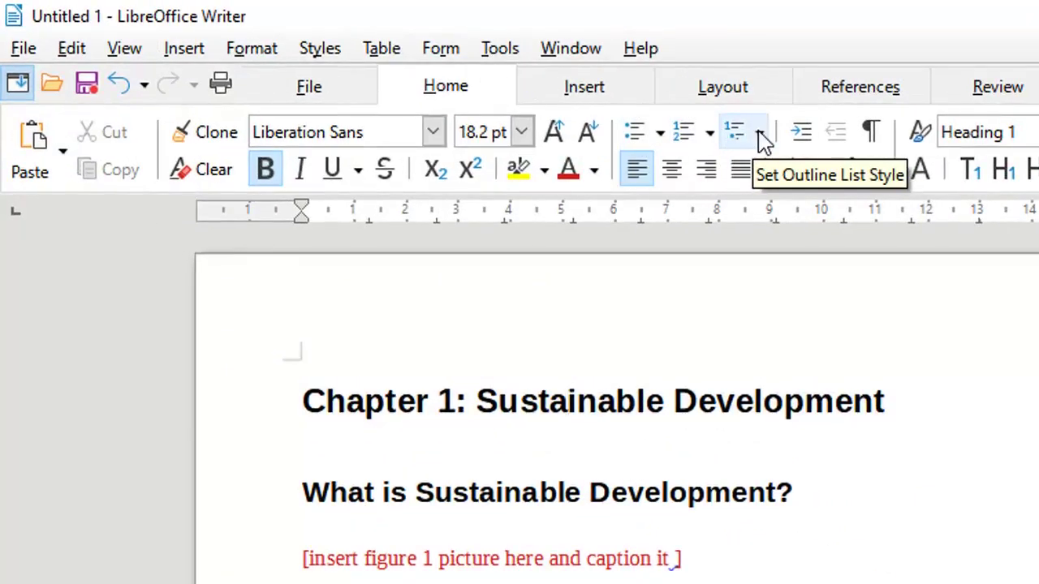
click(761, 136)
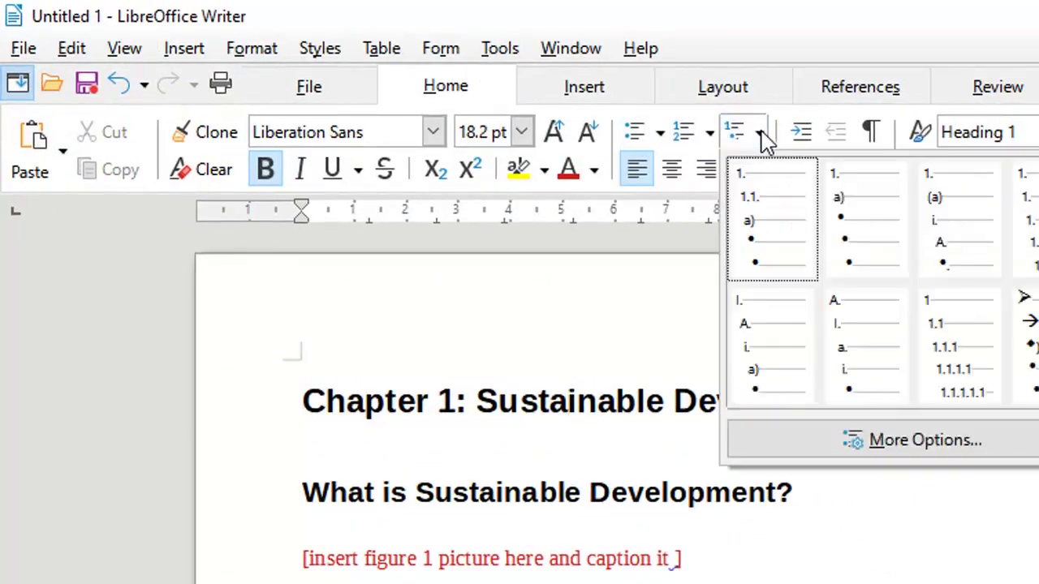
click(957, 375)
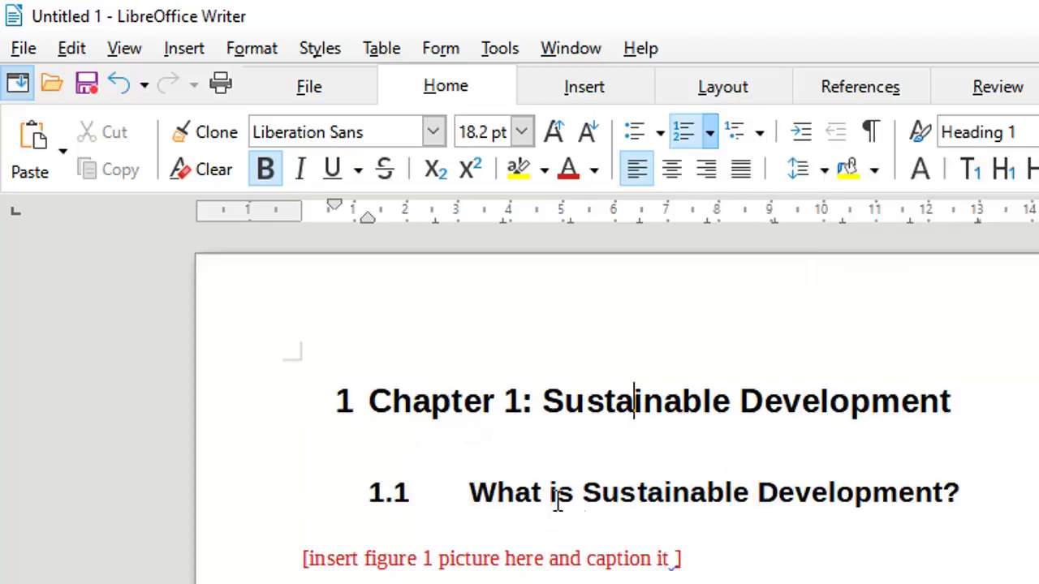
Step: Delete the empty numbered heading above the Chapter 2 title
scroll(580, 508, down, 15)
scroll(583, 508, down, 20)
scroll(581, 511, down, 15)
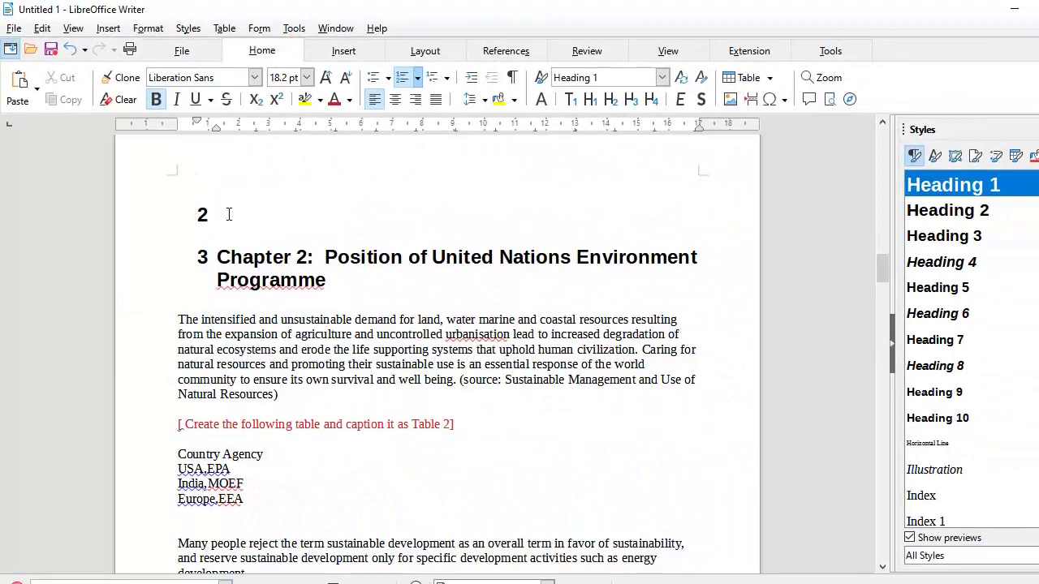
key(BackSpace)
key(Delete)
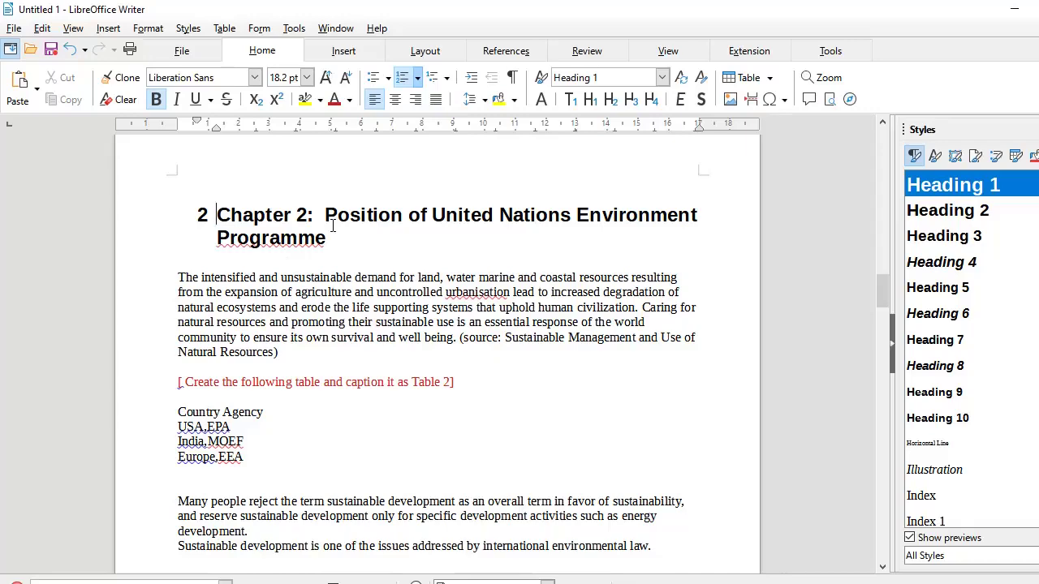
Step: Review the heading numbering in Chapter 2 from its title through the Poland and France subsections
scroll(332, 226, down, 3)
scroll(332, 225, down, 5)
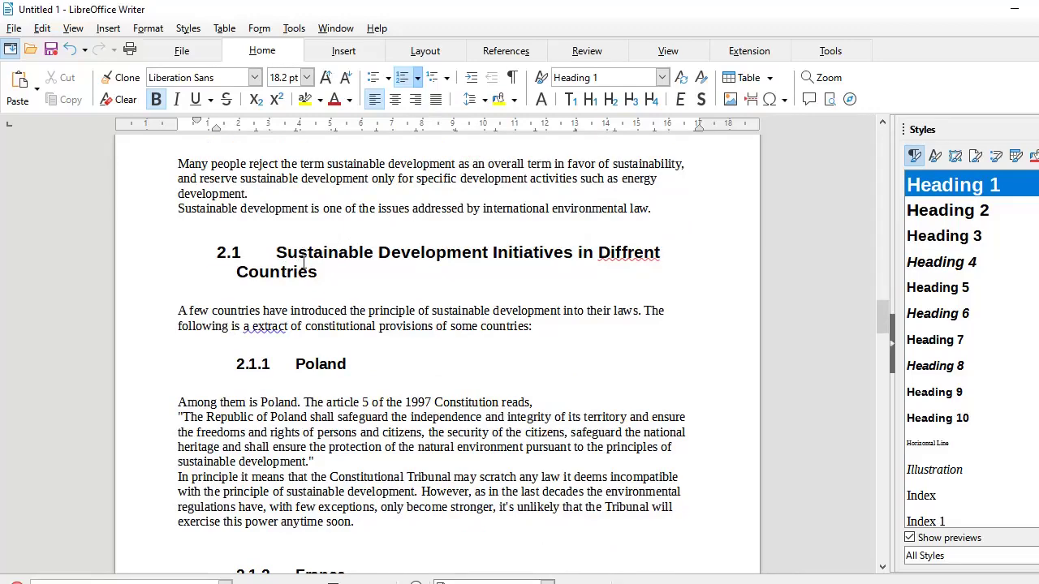
scroll(304, 262, down, 2)
scroll(305, 262, up, 2)
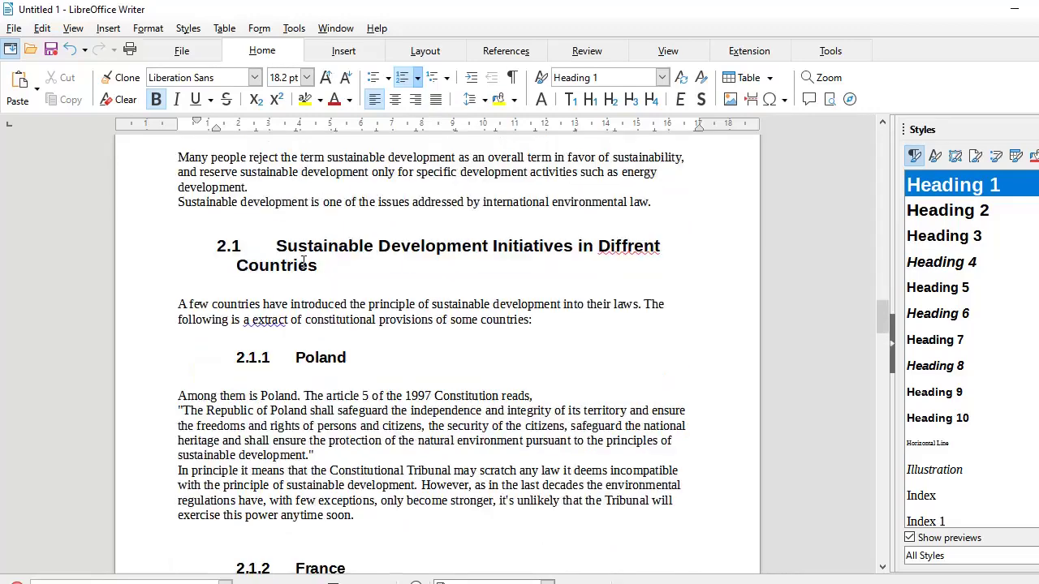
scroll(304, 262, up, 8)
scroll(300, 220, down, 5)
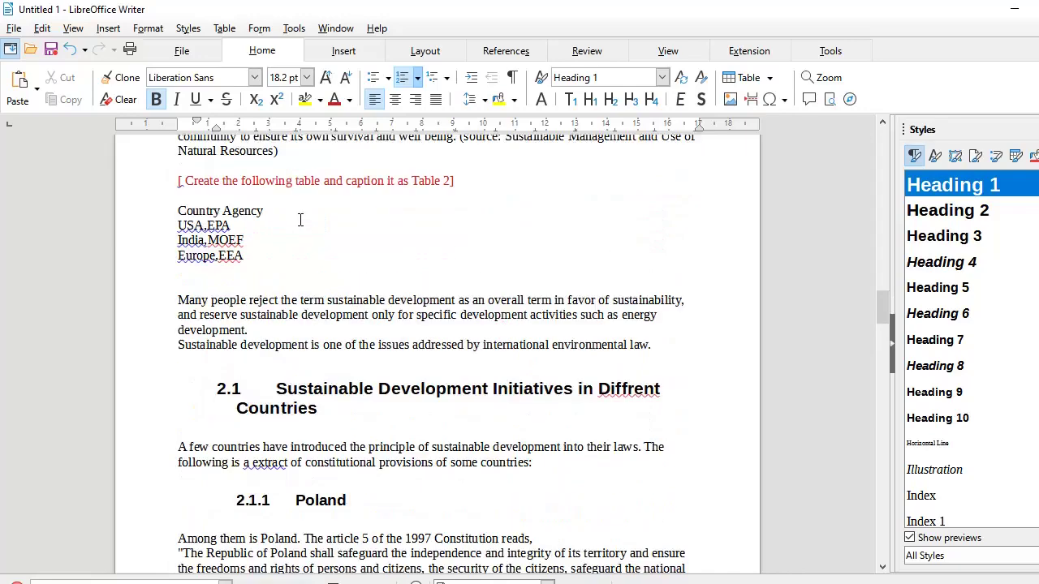
scroll(300, 220, down, 3)
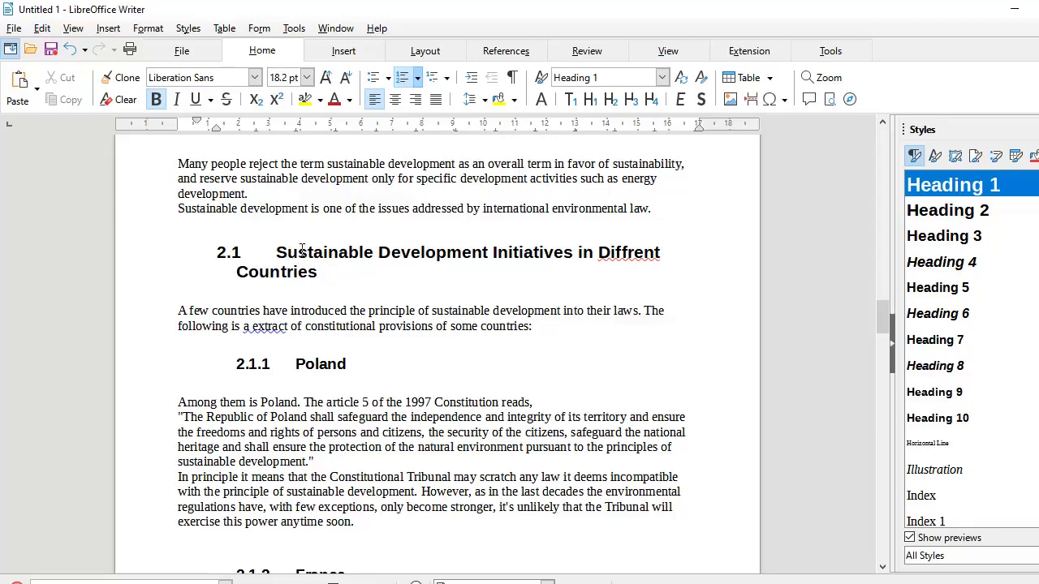
scroll(291, 267, down, 1)
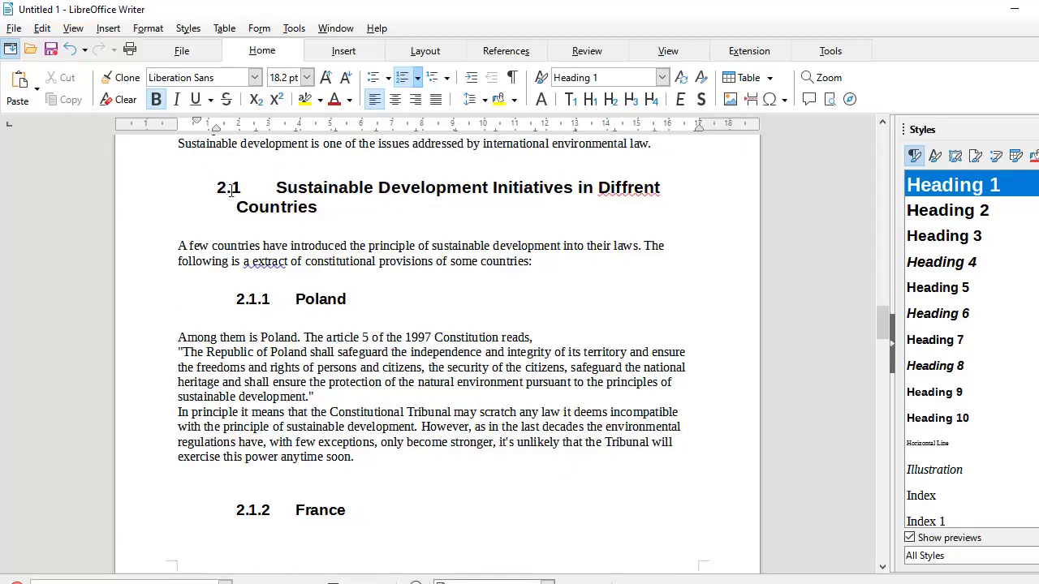
scroll(262, 325, down, 3)
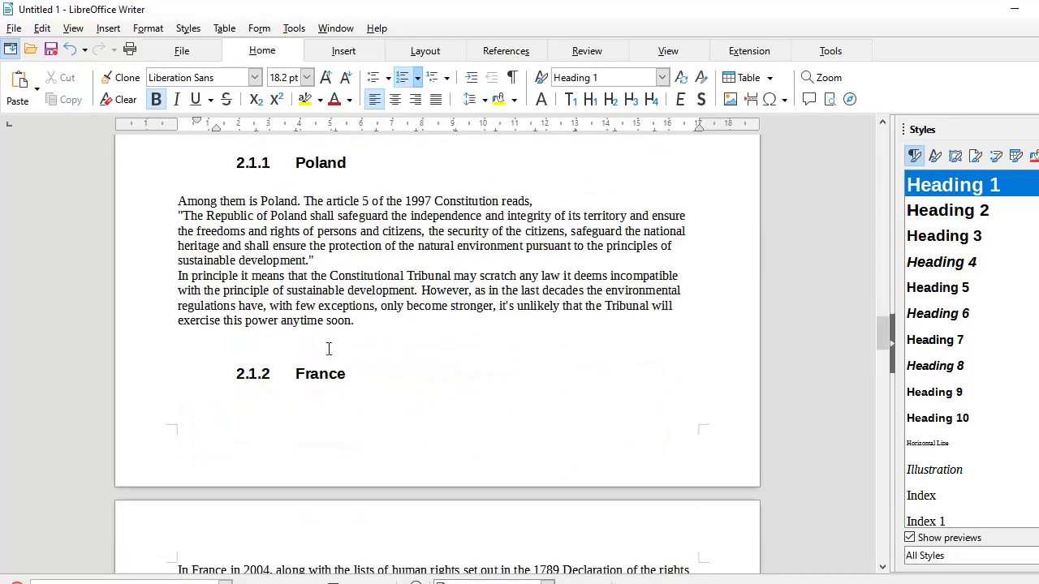
Step: Correct the capital L in the "ScotLand" subheading so it reads "Scotland"
click(366, 323)
scroll(357, 339, down, 6)
scroll(357, 339, down, 6)
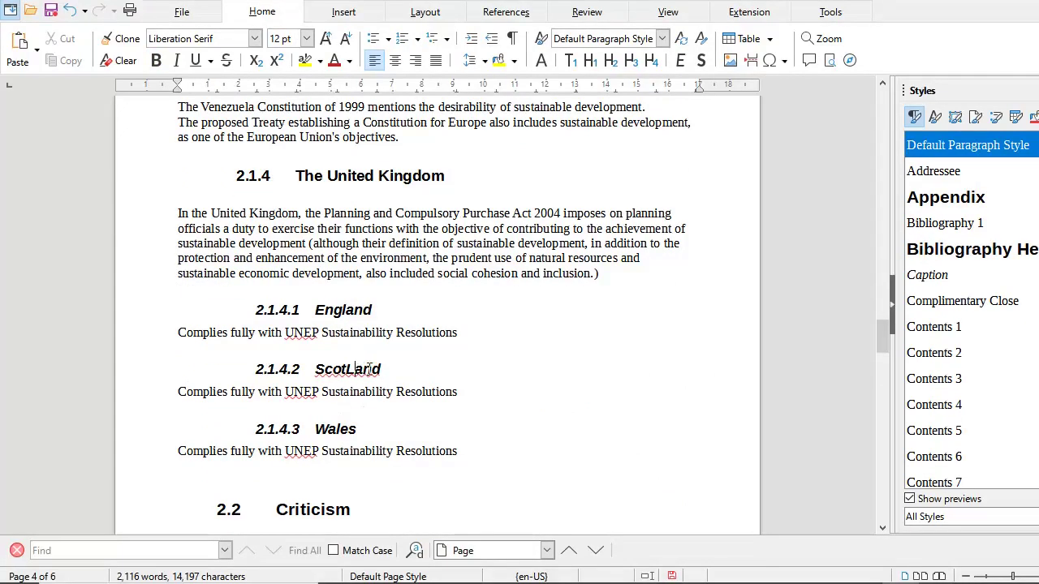
click(354, 366)
key(BackSpace)
text(l)
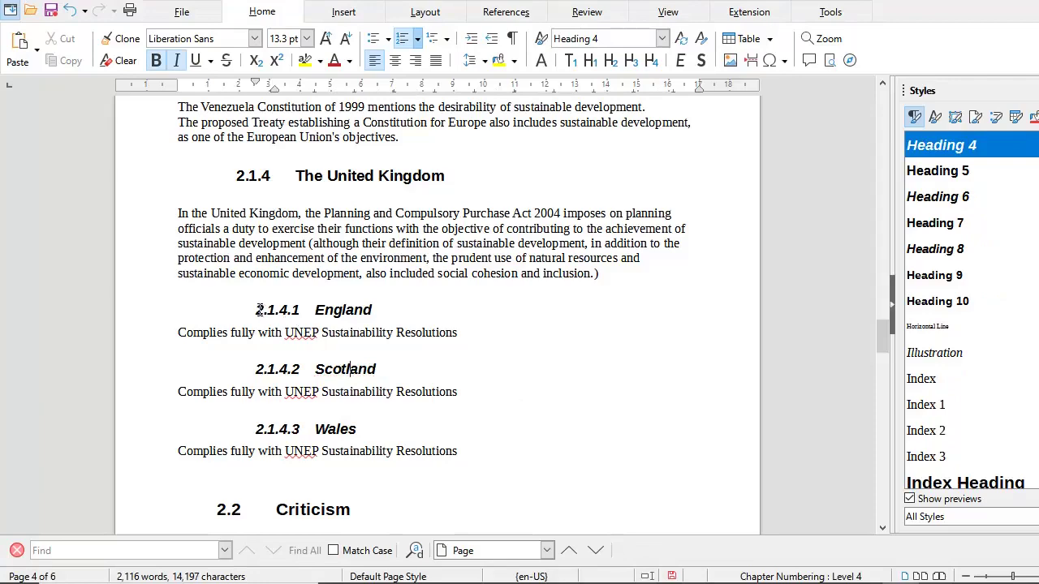
Step: Review the numbered headings around the United Kingdom and Criticism sections, and back up to the Chapter 1 title
scroll(346, 324, down, 5)
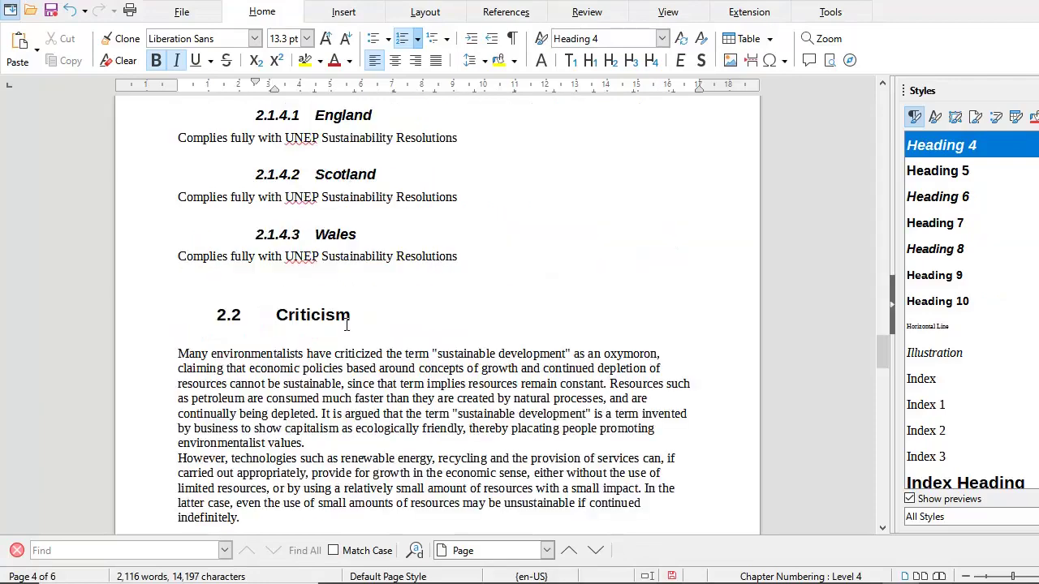
scroll(347, 324, down, 3)
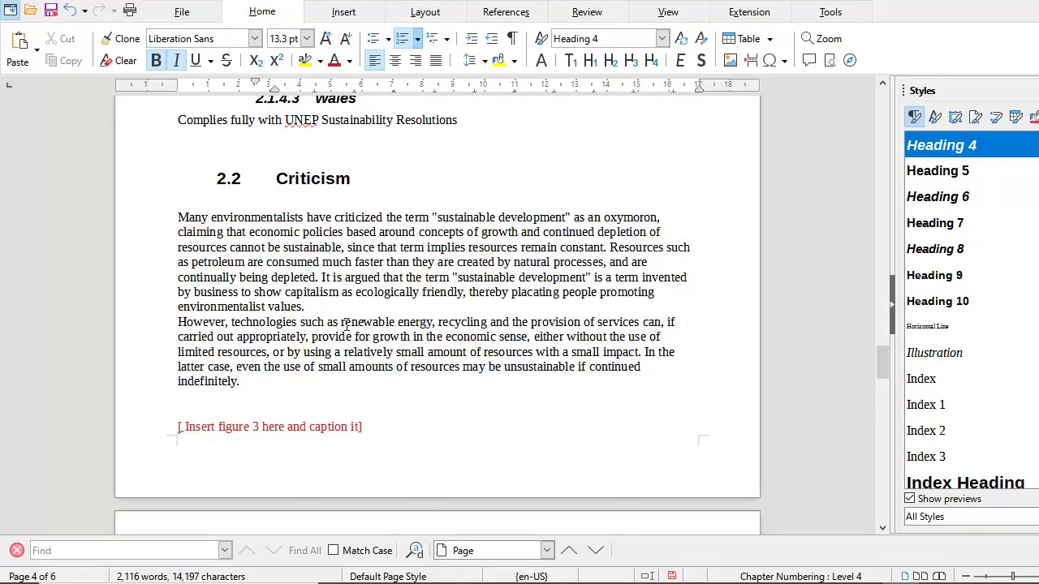
scroll(347, 324, up, 5)
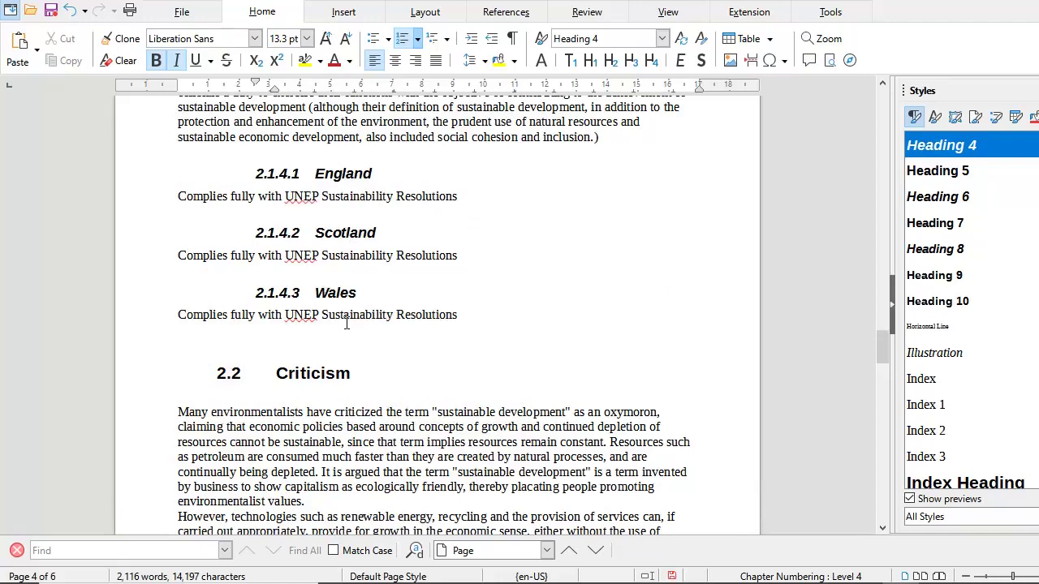
scroll(346, 324, up, 2)
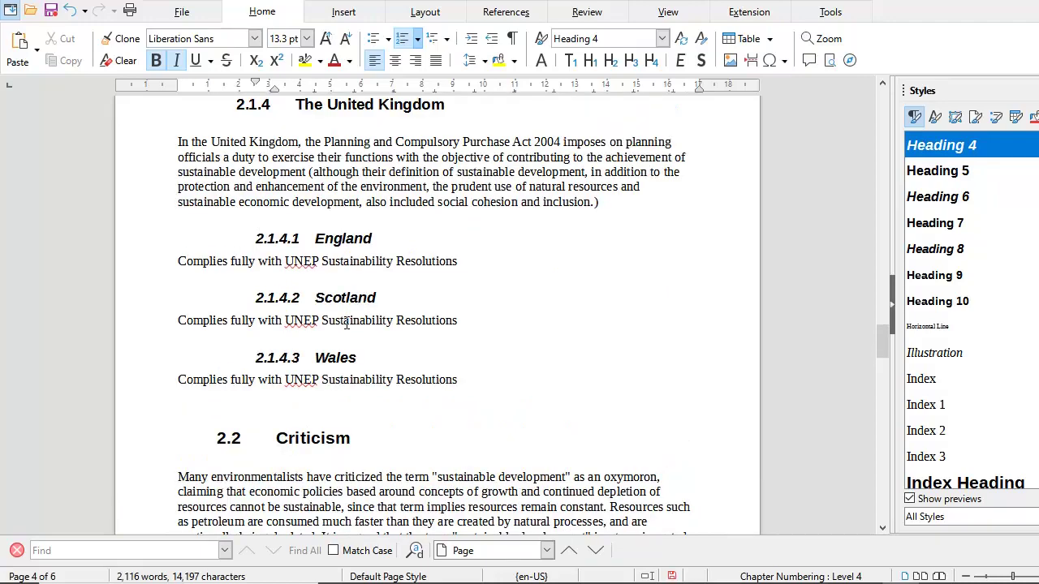
scroll(346, 324, down, 4)
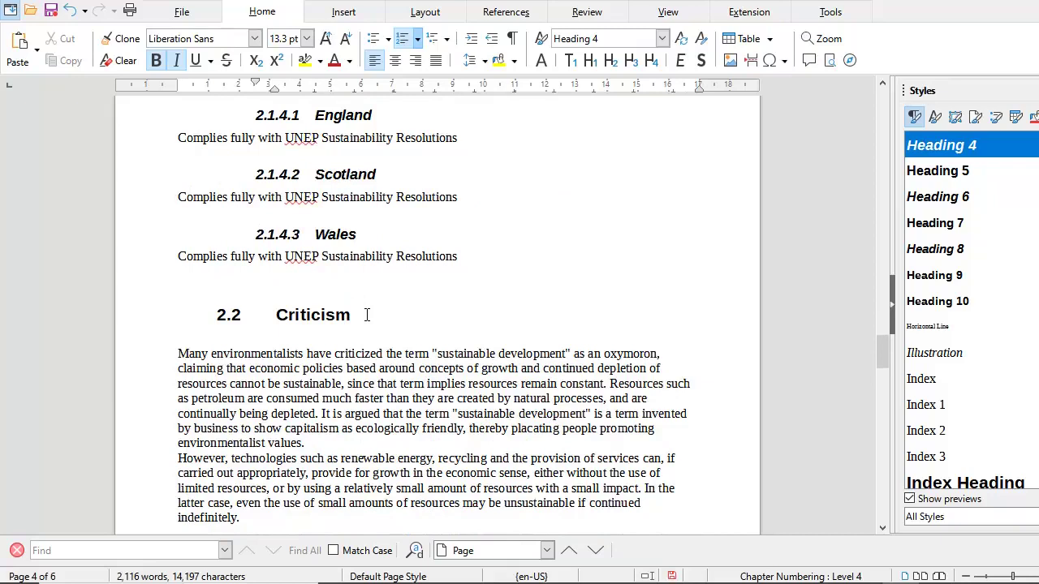
scroll(367, 315, up, 20)
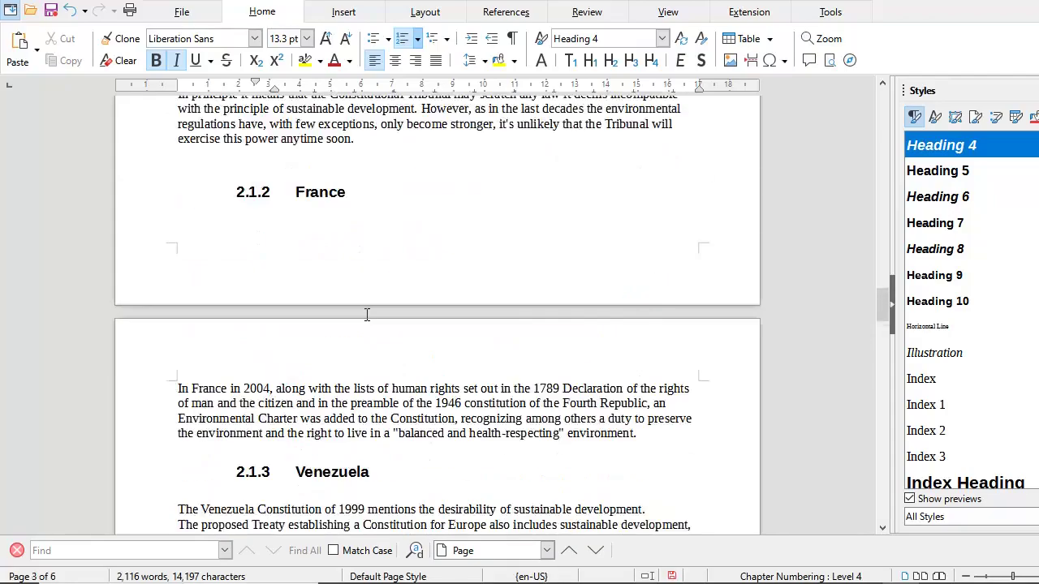
scroll(366, 314, up, 20)
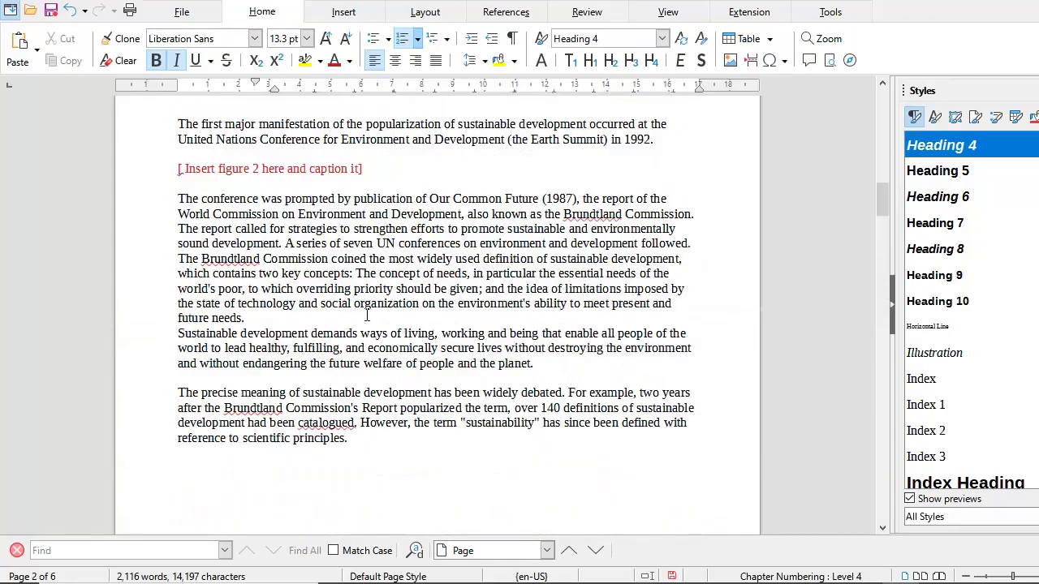
scroll(369, 312, up, 5)
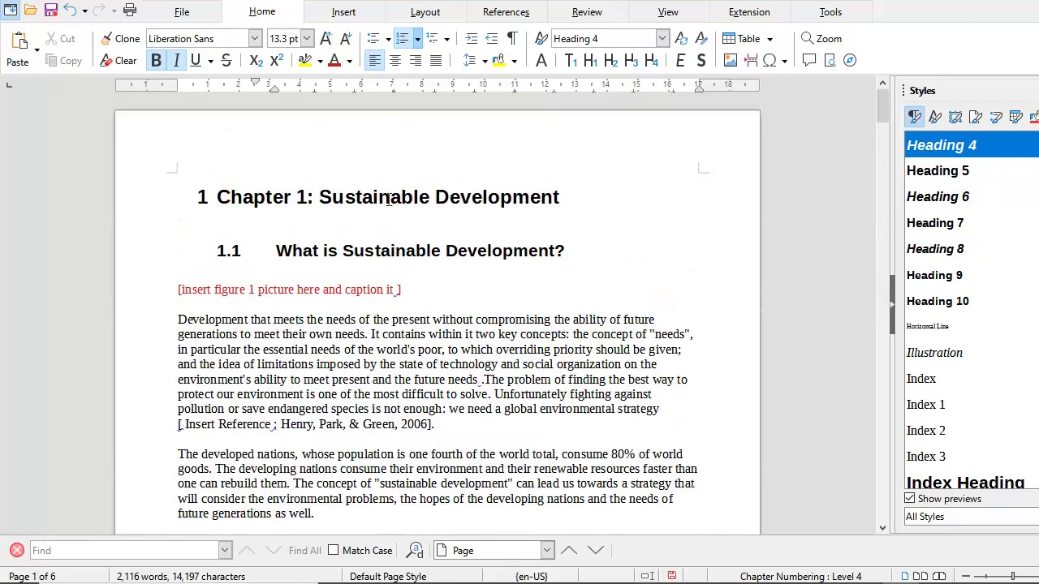
click(380, 203)
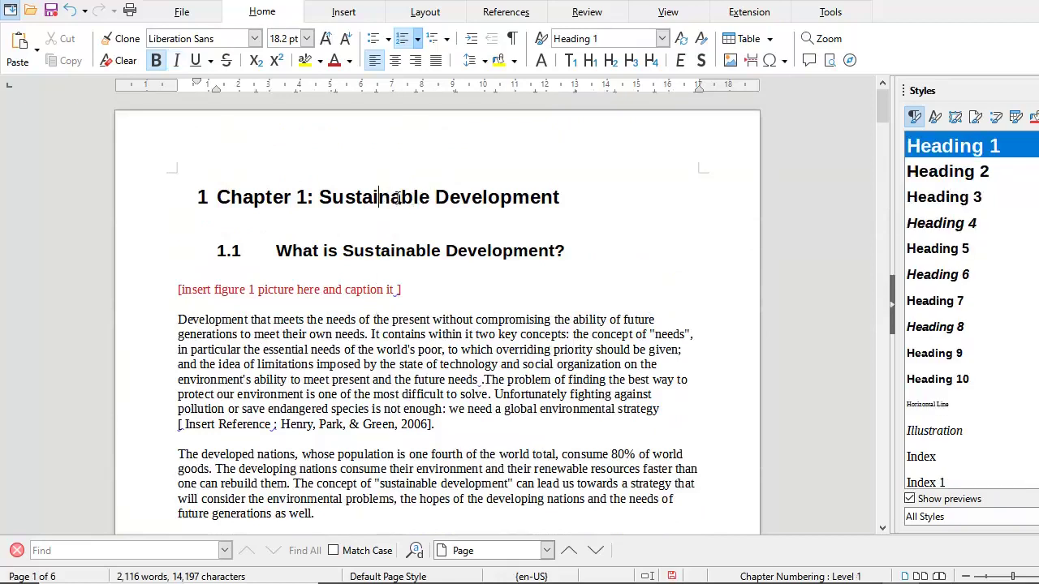
click(401, 199)
right_click(887, 177)
click(412, 221)
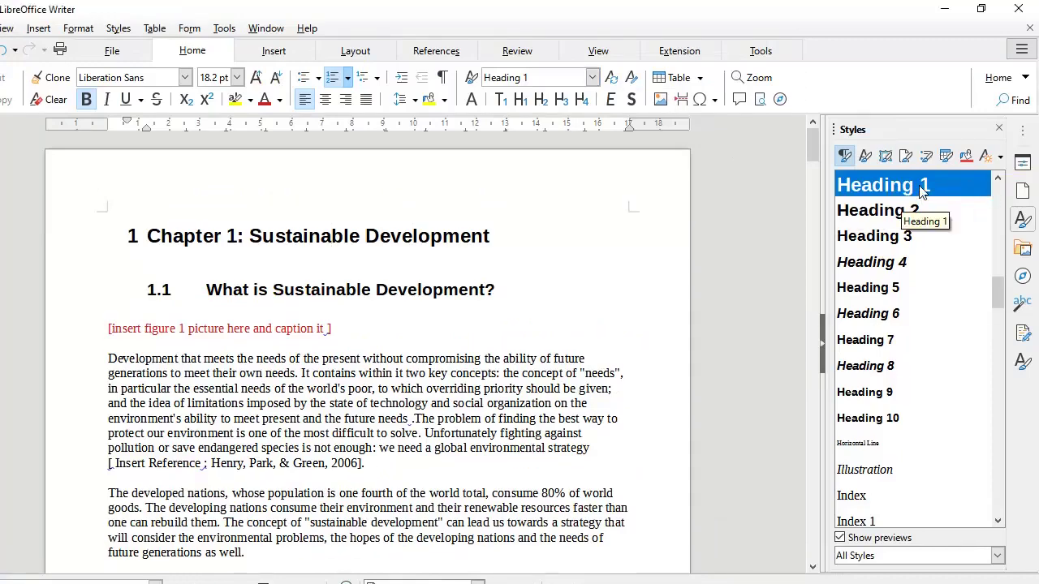
right_click(919, 191)
click(561, 195)
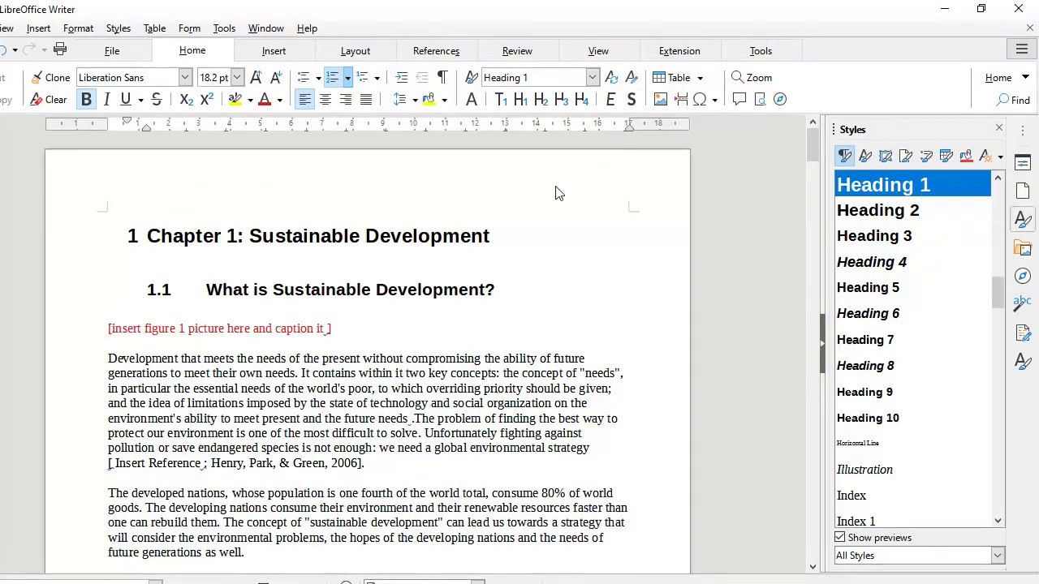
click(592, 77)
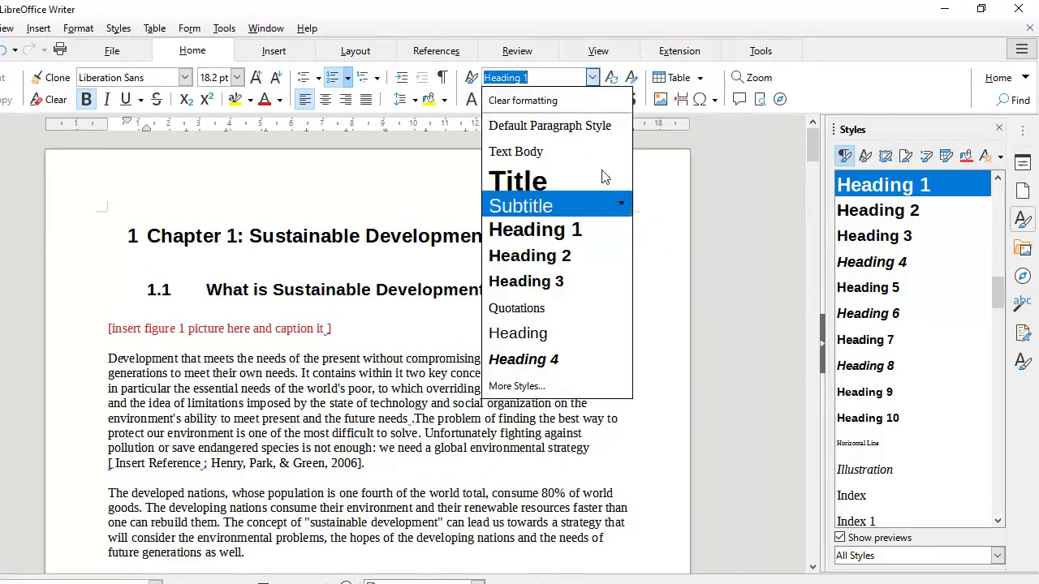
click(623, 231)
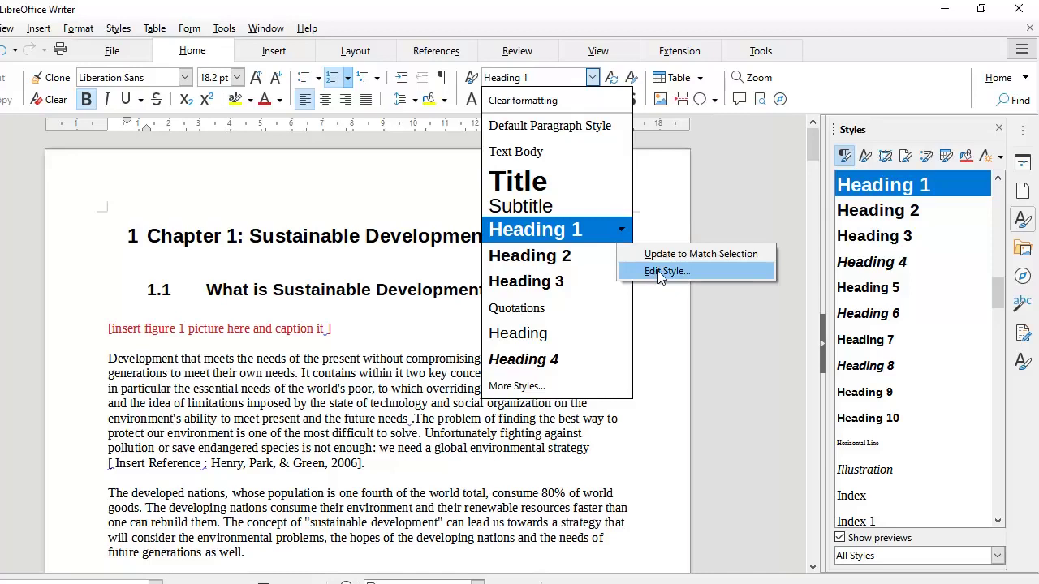
click(661, 333)
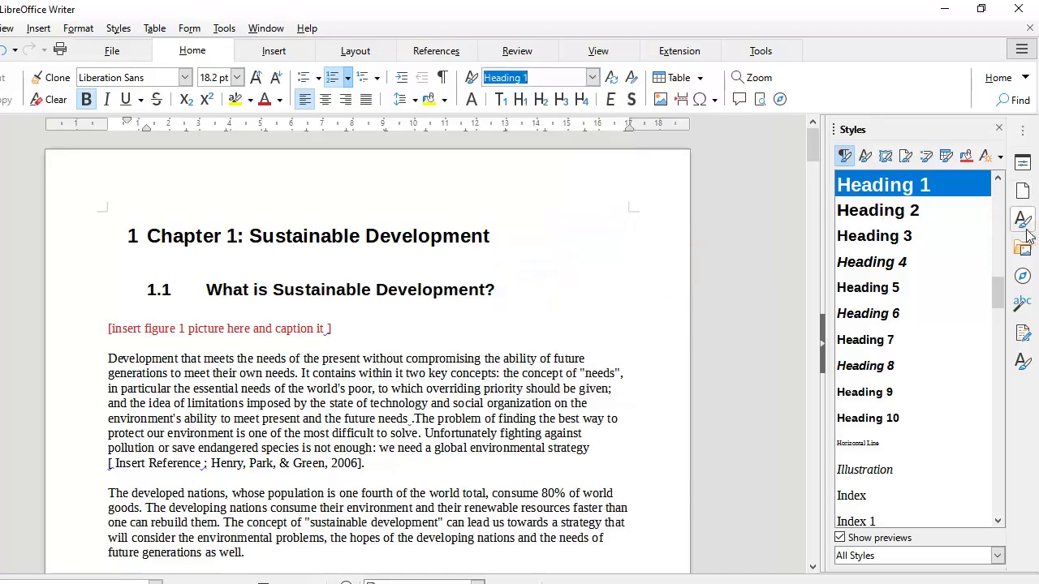
Step: Set the Heading 1 paragraph style's font color to red and check the chapter titles through Chapter 3
right_click(896, 189)
click(941, 214)
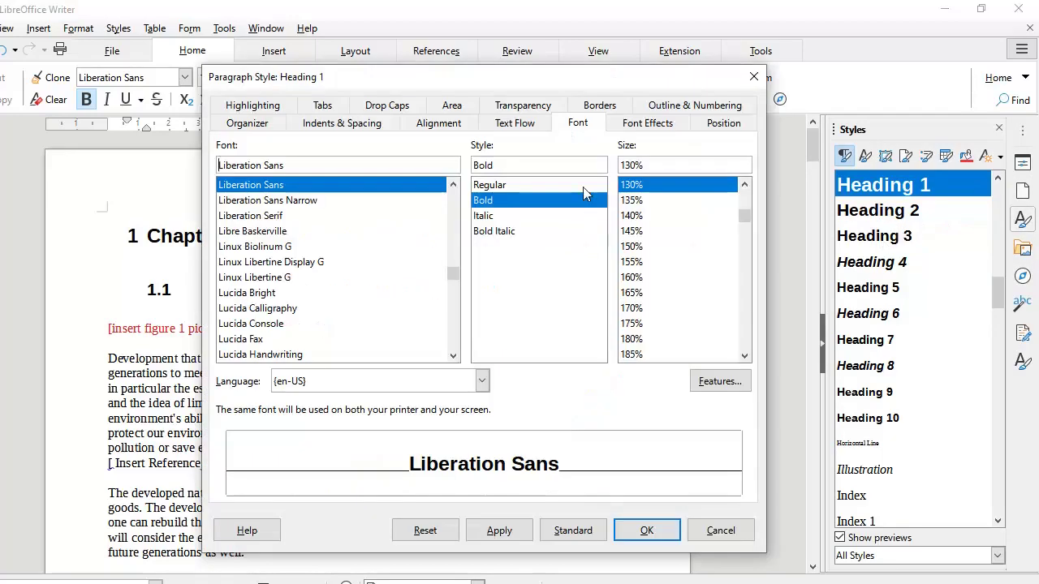
click(648, 128)
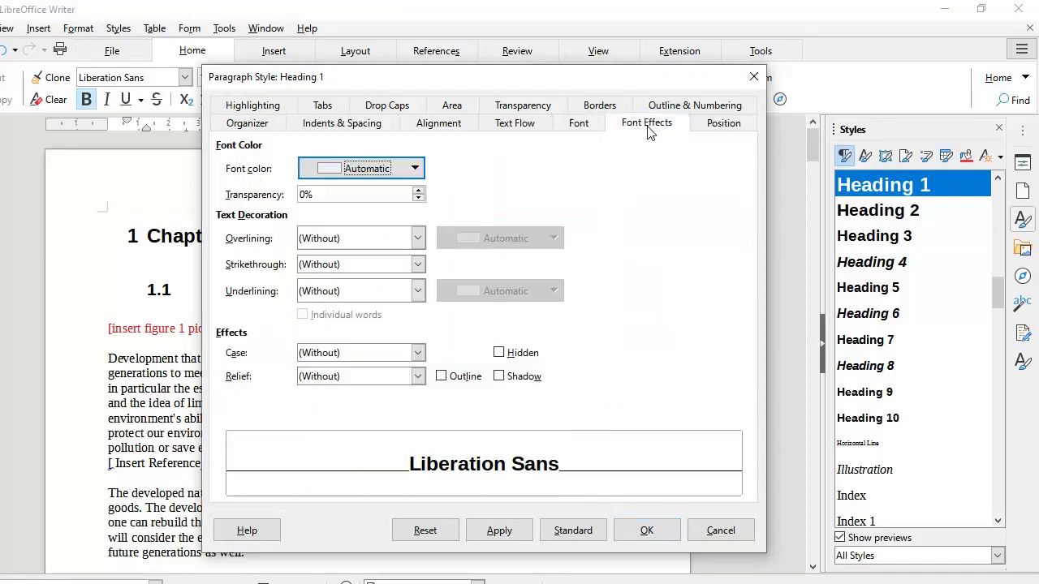
click(415, 168)
click(363, 261)
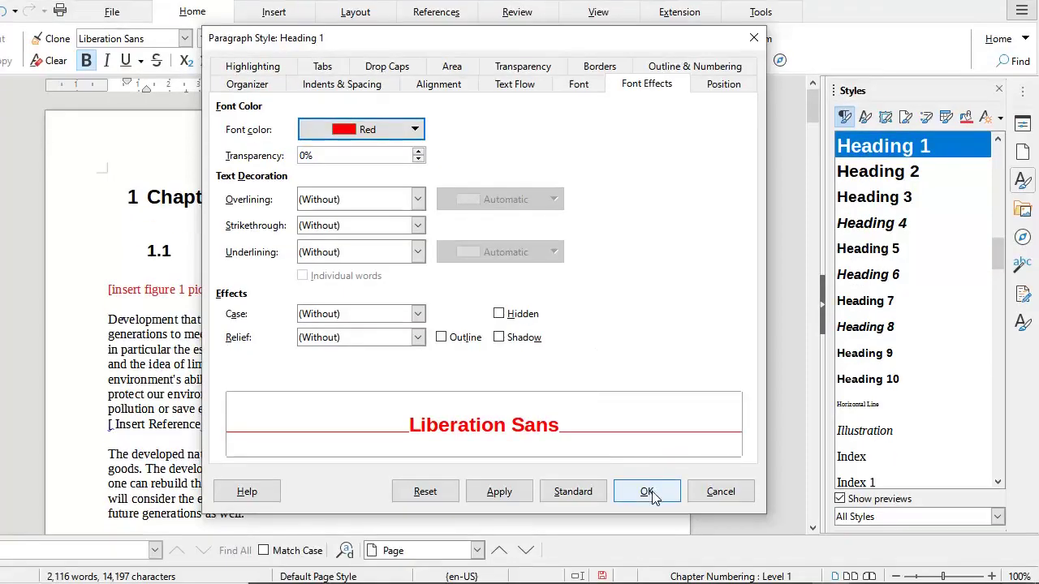
click(654, 497)
scroll(528, 313, down, 10)
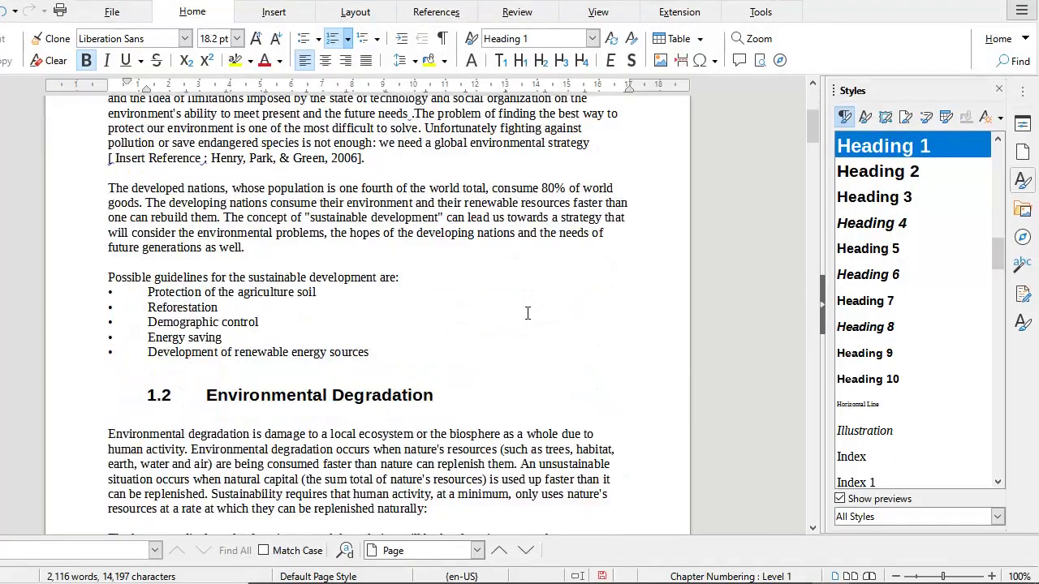
scroll(527, 314, down, 15)
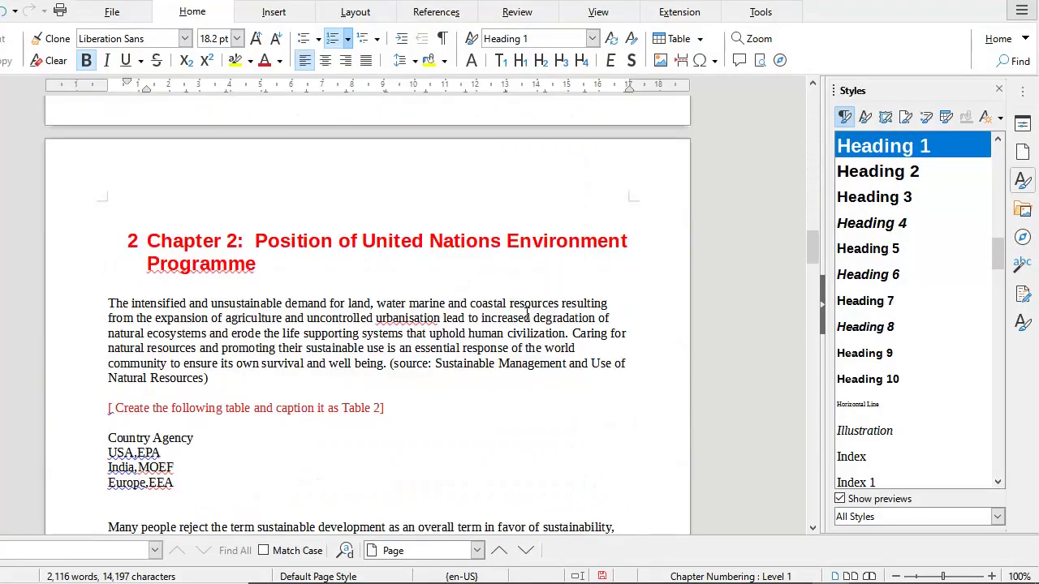
scroll(374, 233, down, 15)
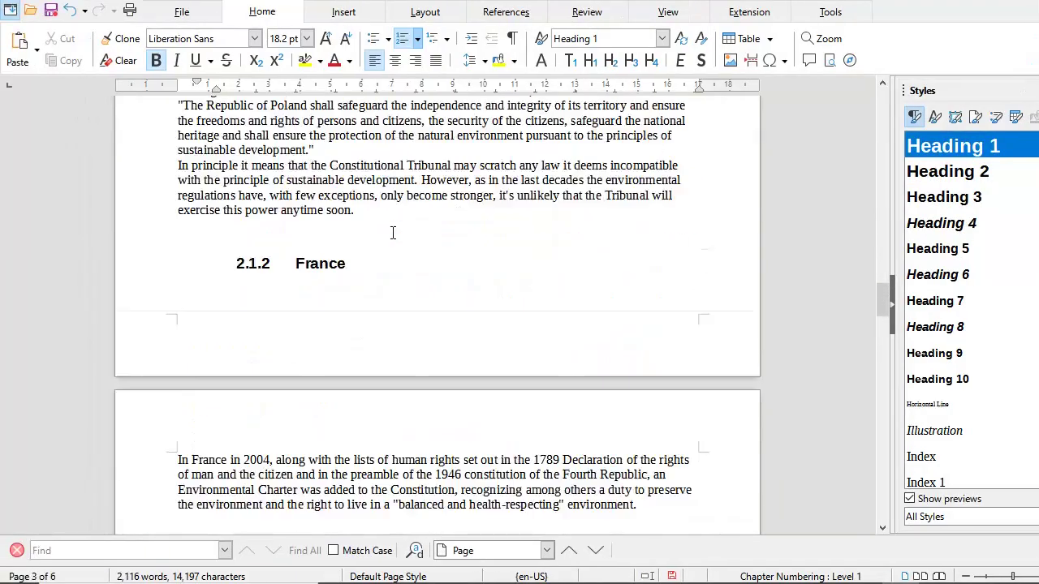
scroll(393, 234, down, 12)
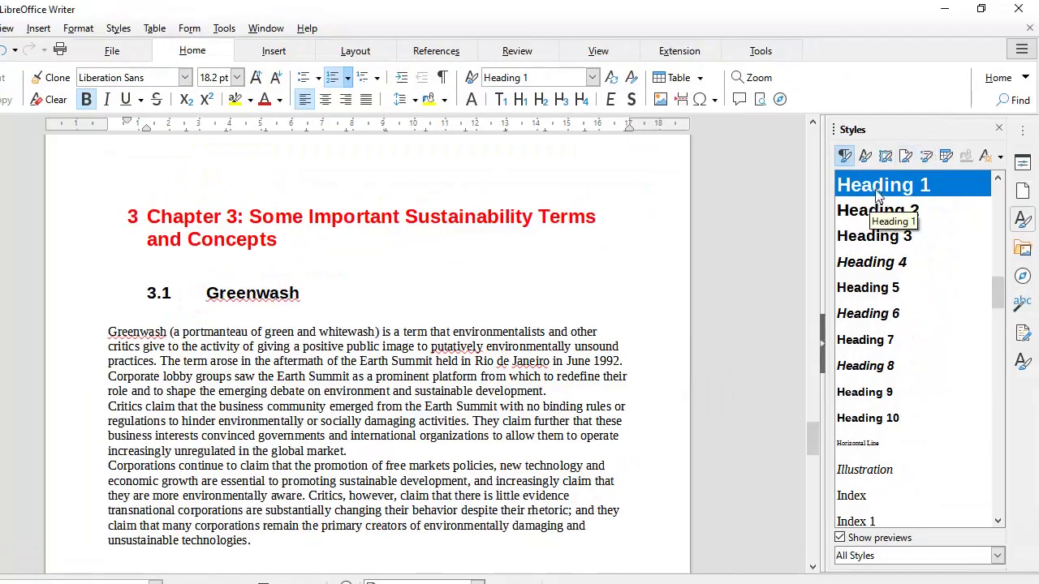
Step: Set the Heading 1 paragraph style's font color to black and check the chapter titles
right_click(880, 188)
key(Escape)
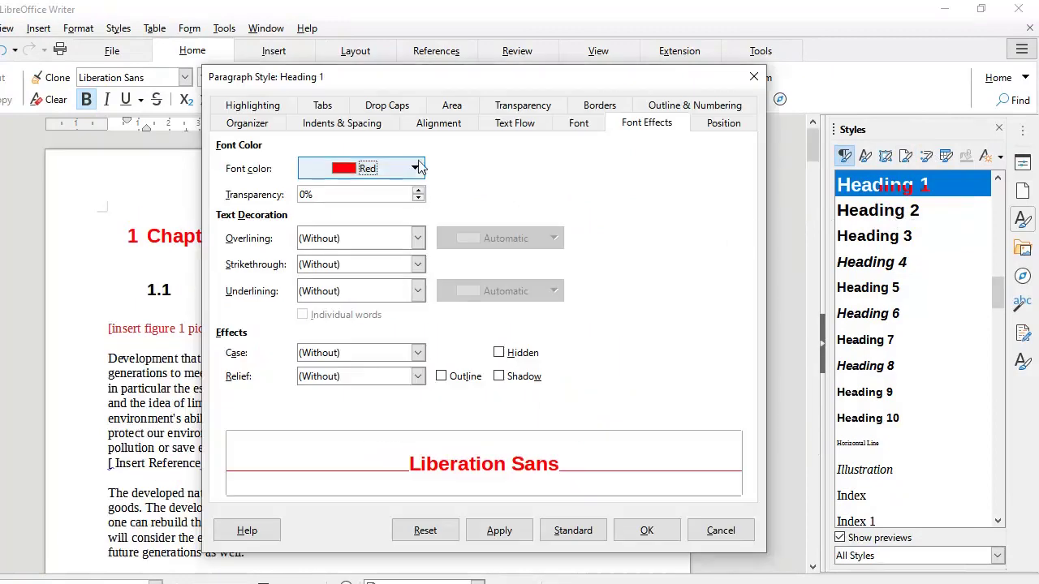
click(415, 169)
click(308, 246)
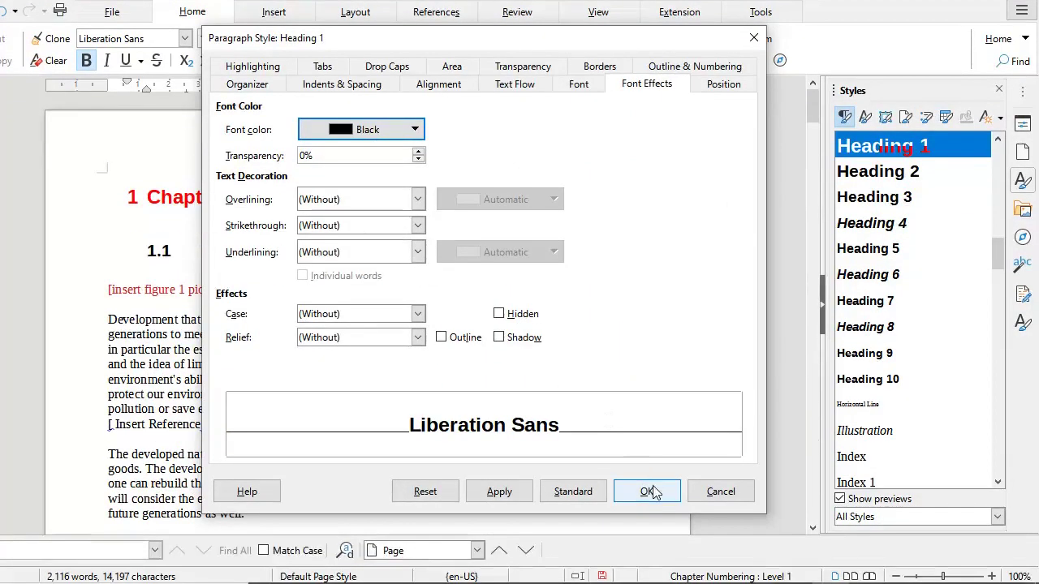
click(646, 529)
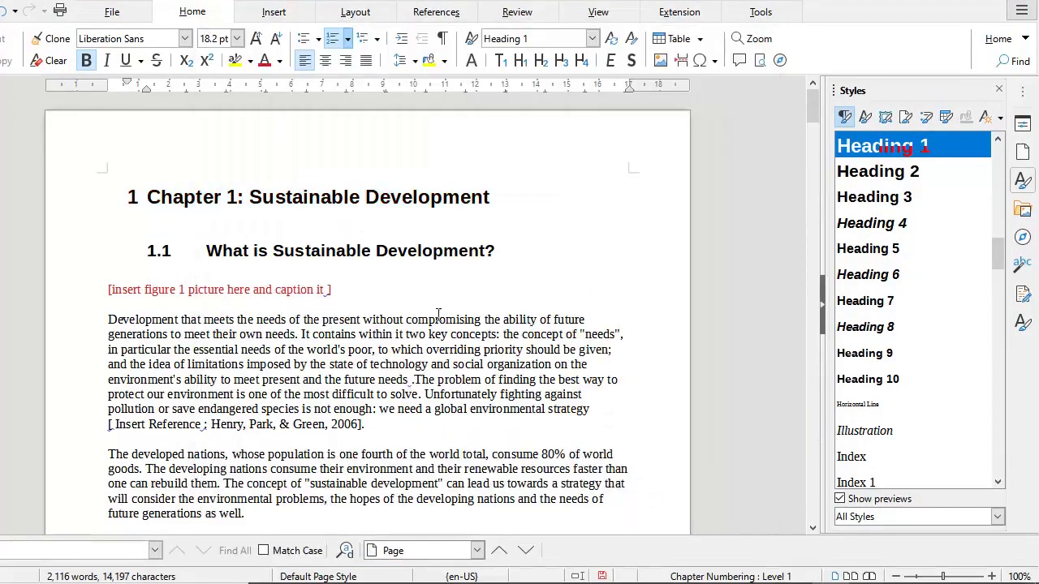
scroll(434, 308, down, 20)
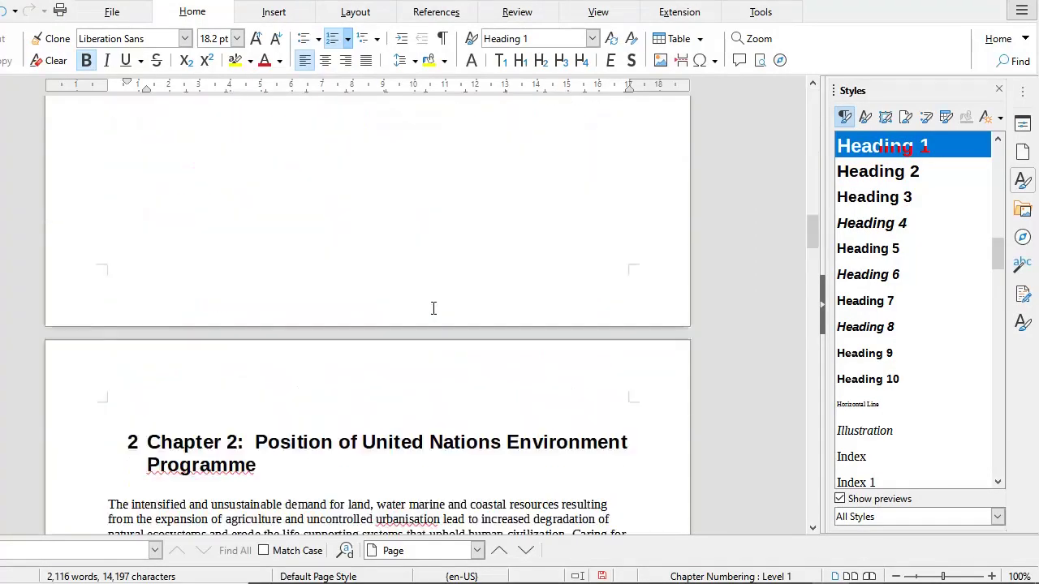
Step: Set the alignment of the Default Paragraph Style, used by the body text under heading 1.1, to Justified
scroll(435, 305, up, 10)
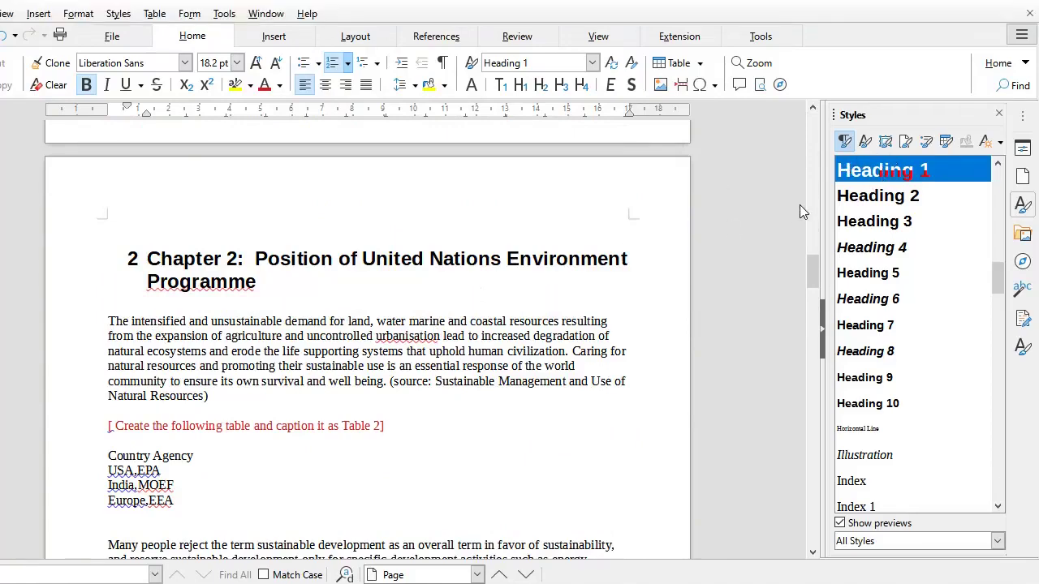
scroll(799, 211, down, 3)
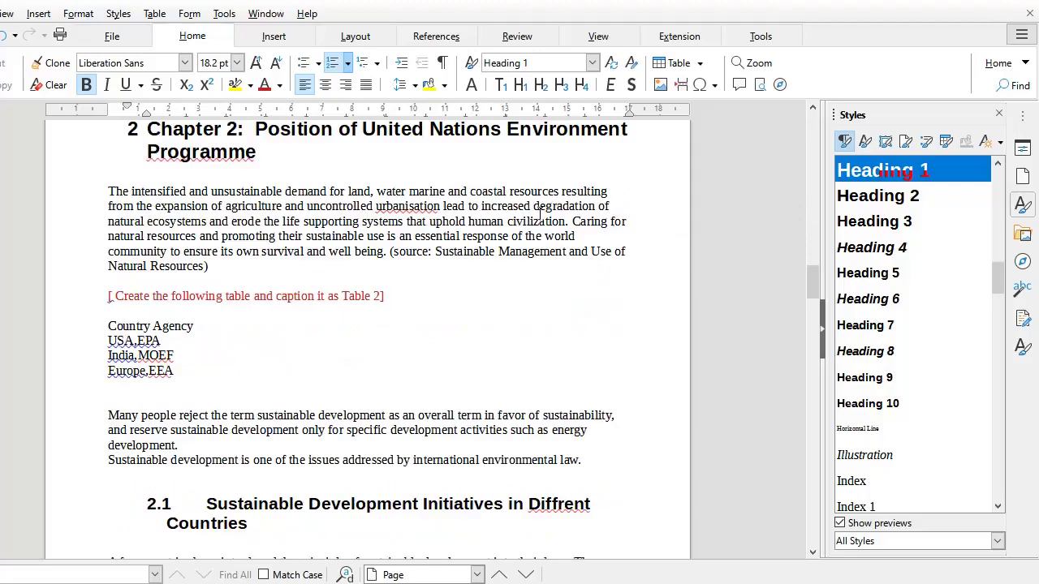
scroll(540, 213, up, 15)
scroll(540, 213, up, 15)
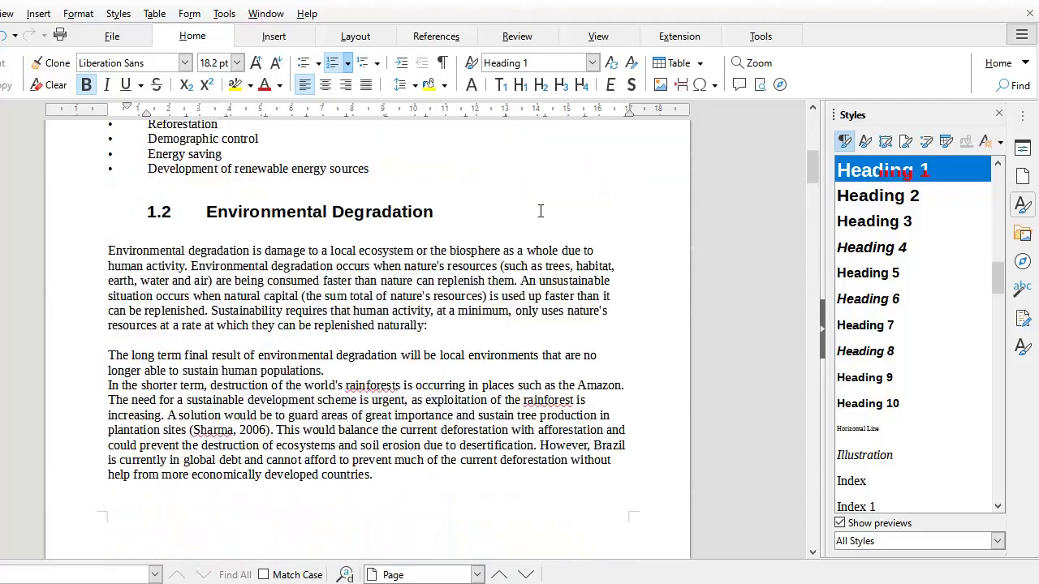
scroll(540, 211, up, 10)
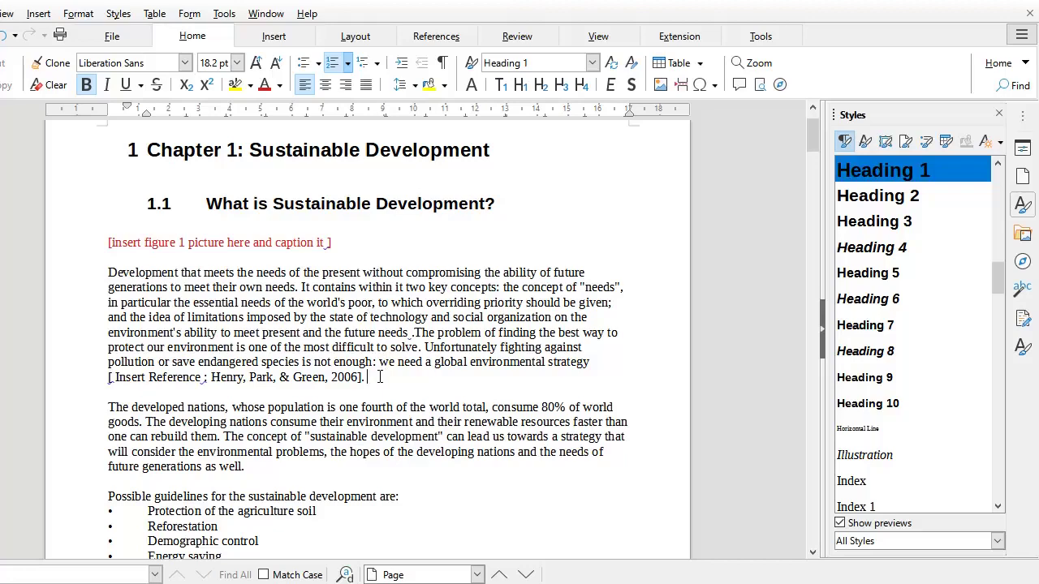
drag(365, 377, 178, 347)
drag(248, 347, 179, 269)
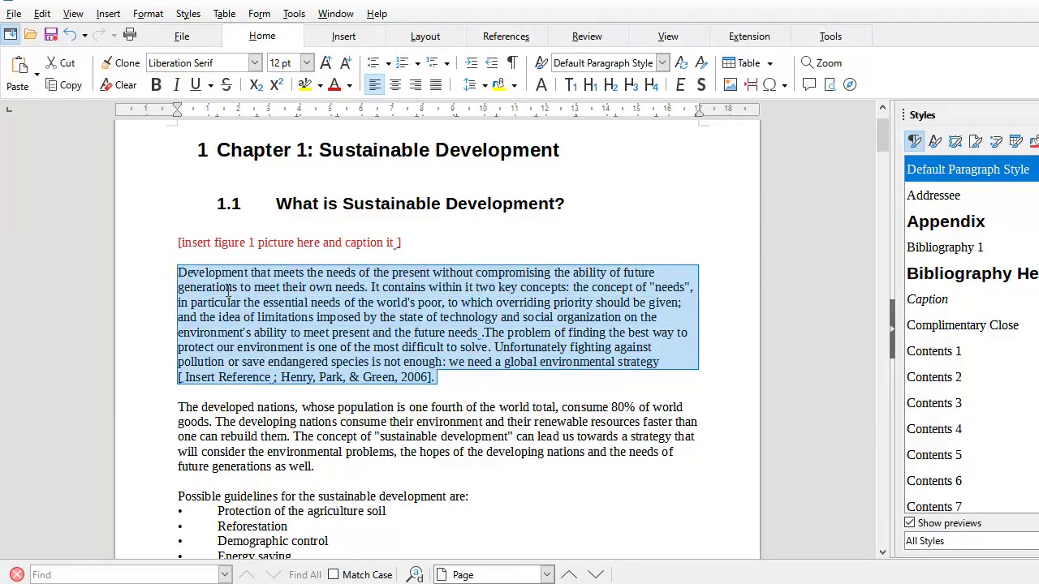
click(368, 291)
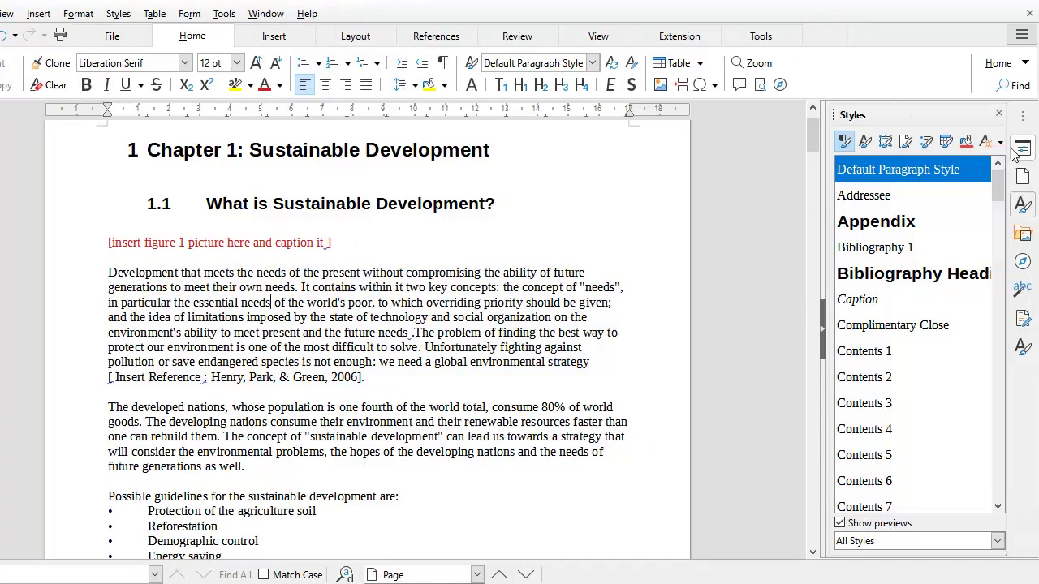
right_click(923, 175)
click(965, 200)
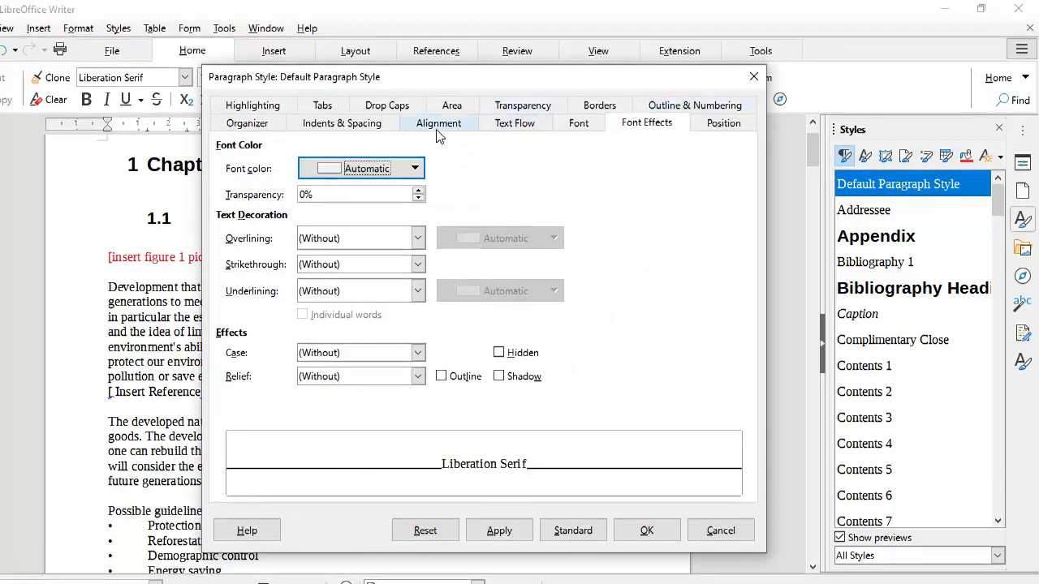
click(436, 130)
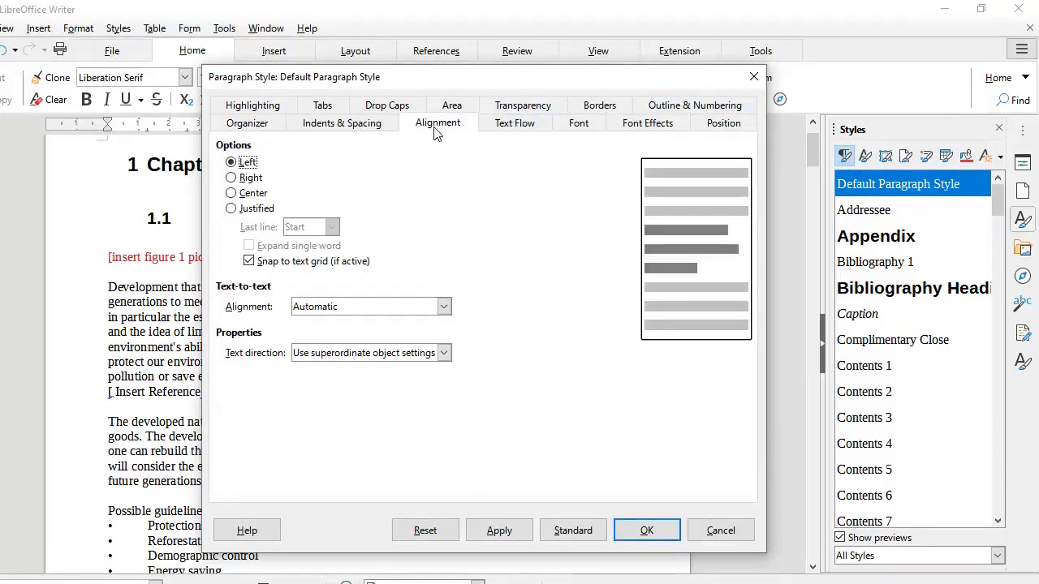
click(235, 209)
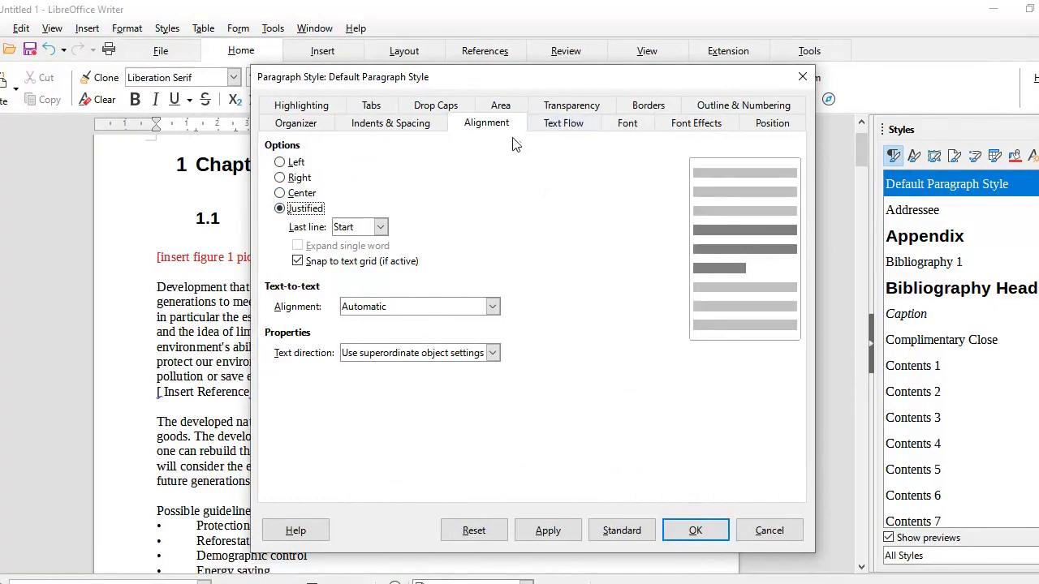
Step: Give the Default Paragraph Style 1.15 line spacing, with 0.20 cm of space above and below each paragraph
click(408, 126)
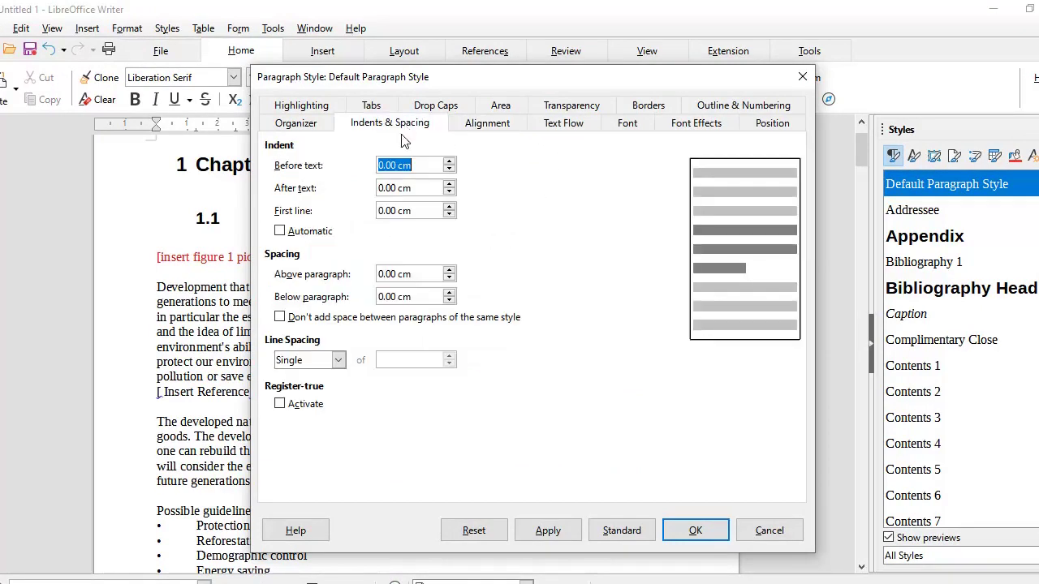
click(338, 360)
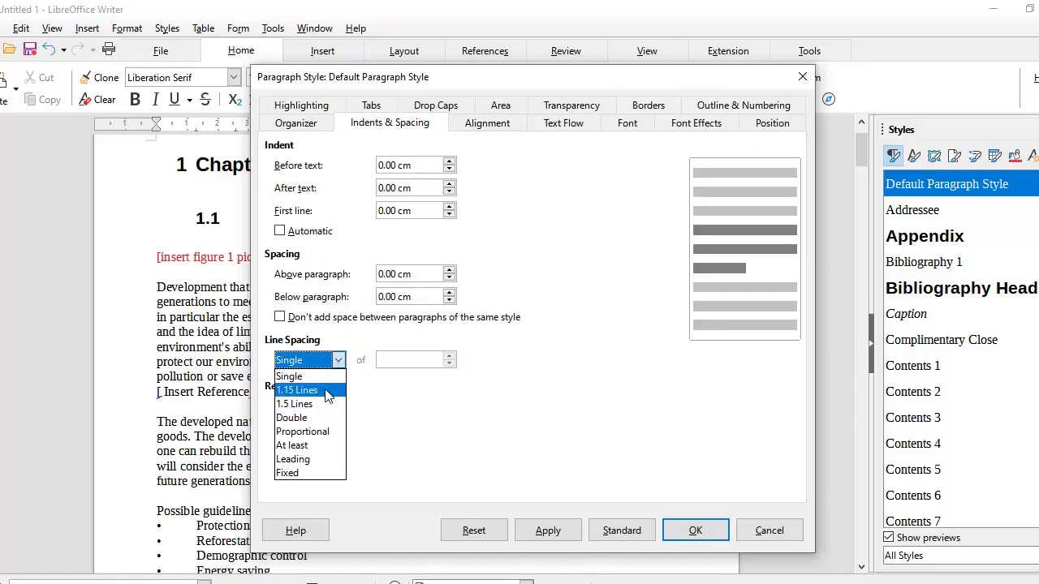
click(327, 391)
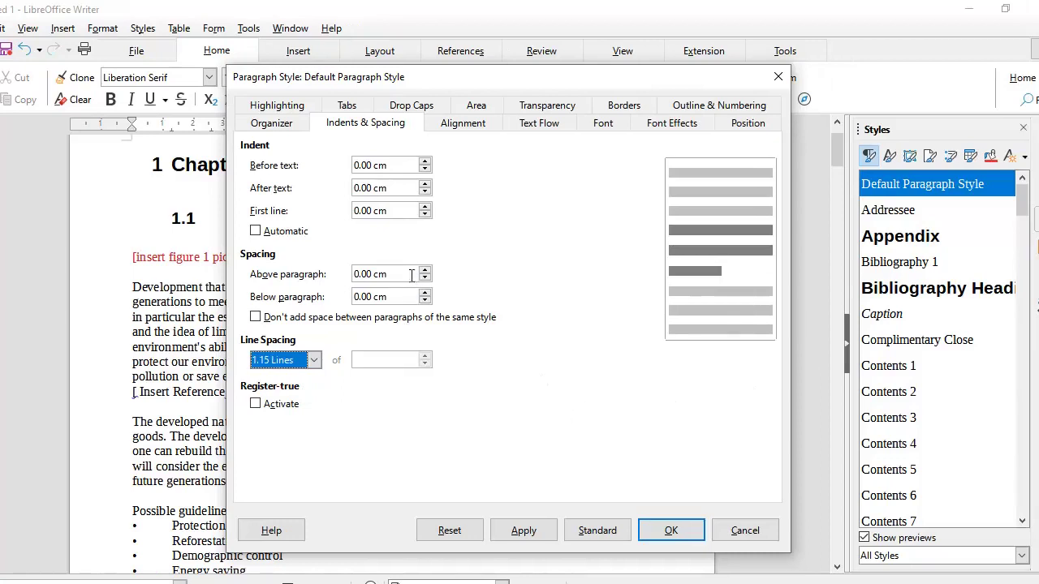
click(424, 270)
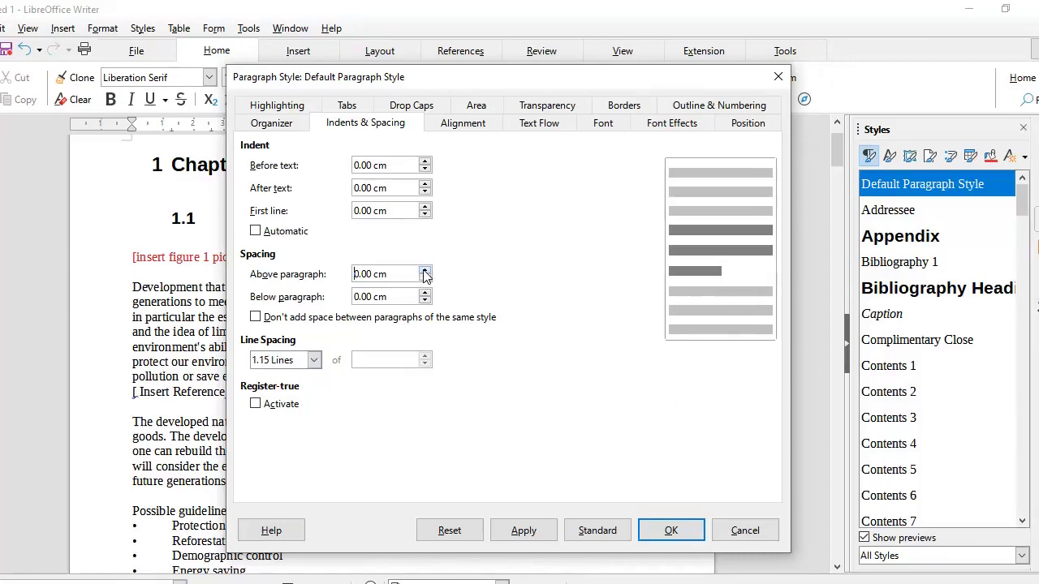
click(425, 270)
click(424, 293)
click(424, 293)
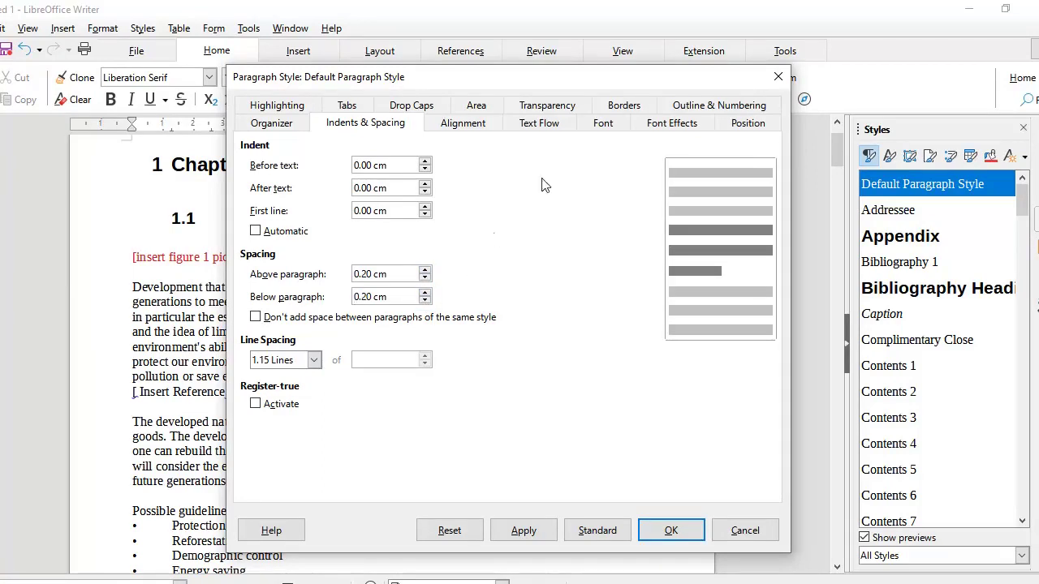
Step: Check the Default Paragraph Style's font and font effects settings, and apply the style changes to the document
click(673, 126)
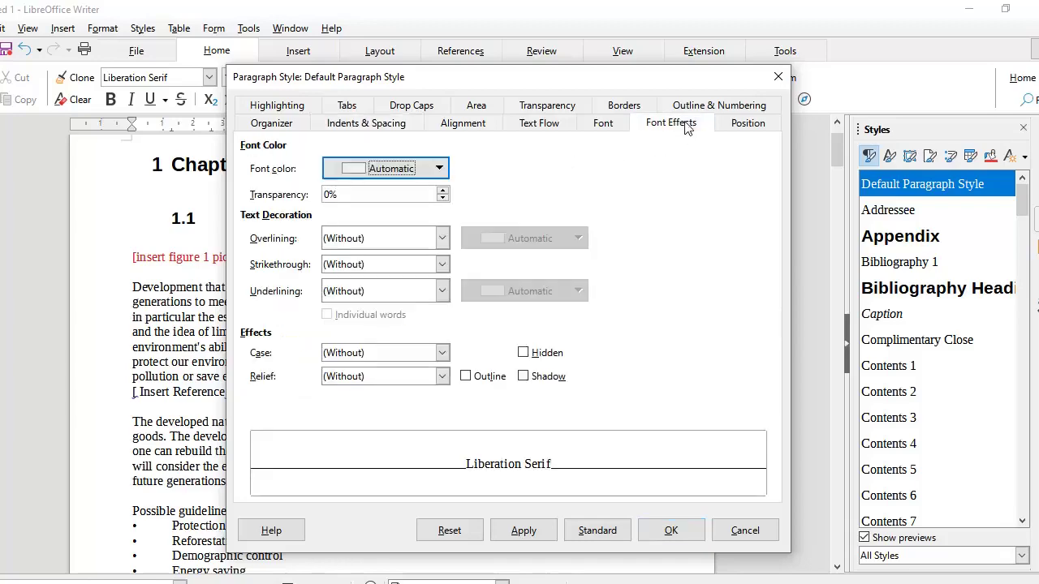
click(605, 125)
click(366, 124)
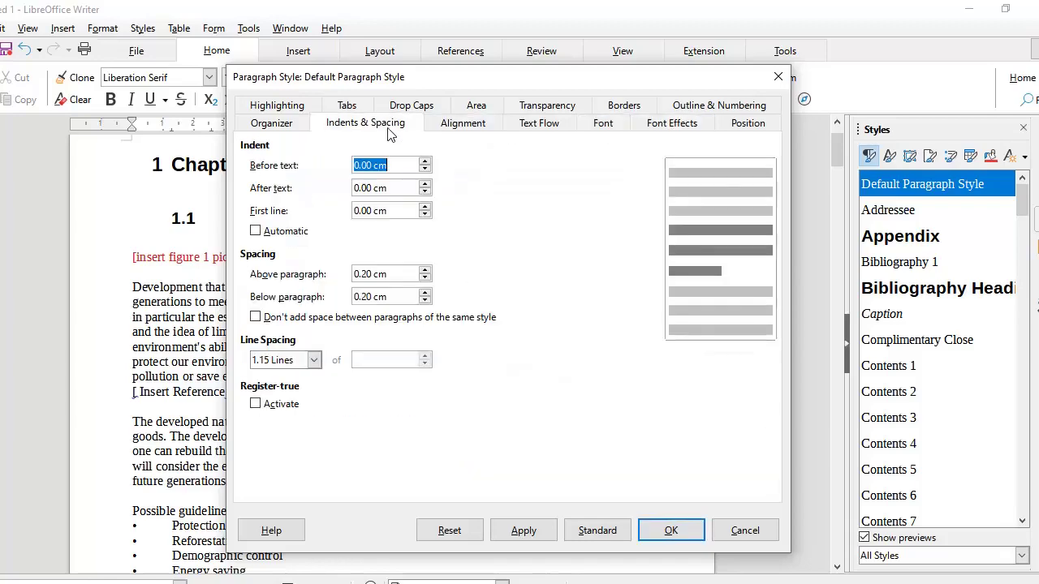
click(602, 123)
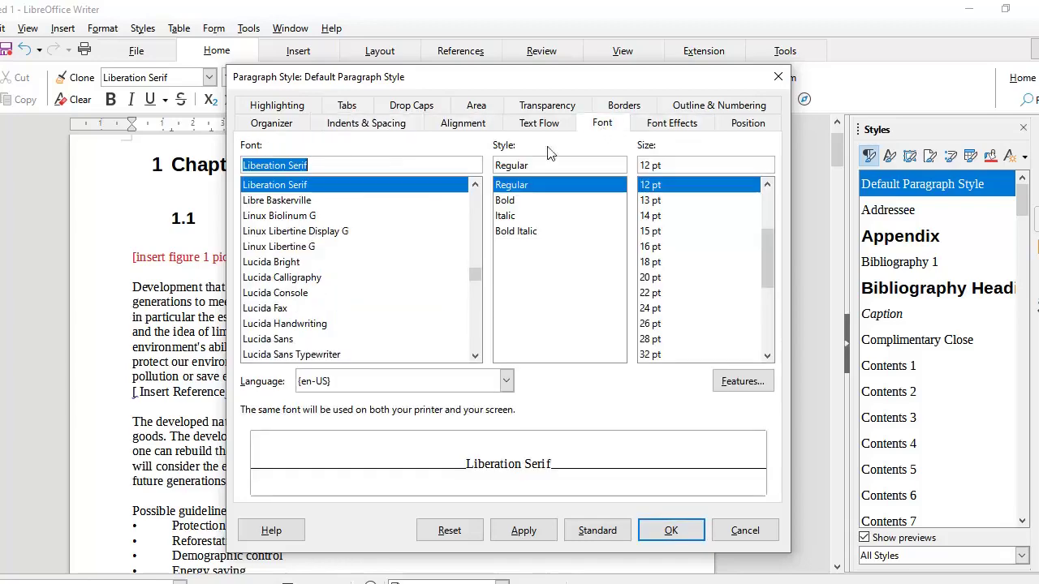
click(672, 128)
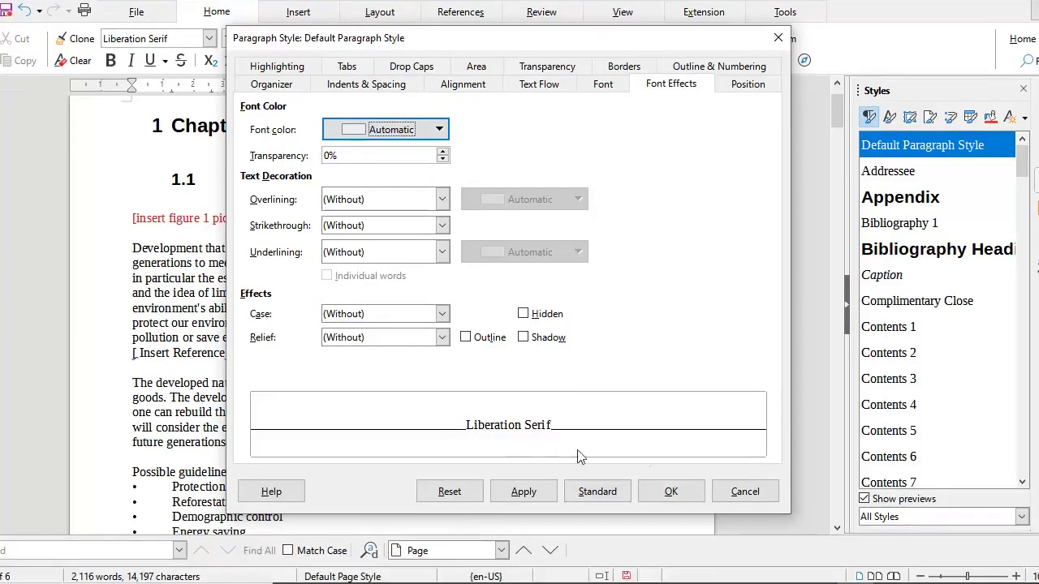
click(670, 495)
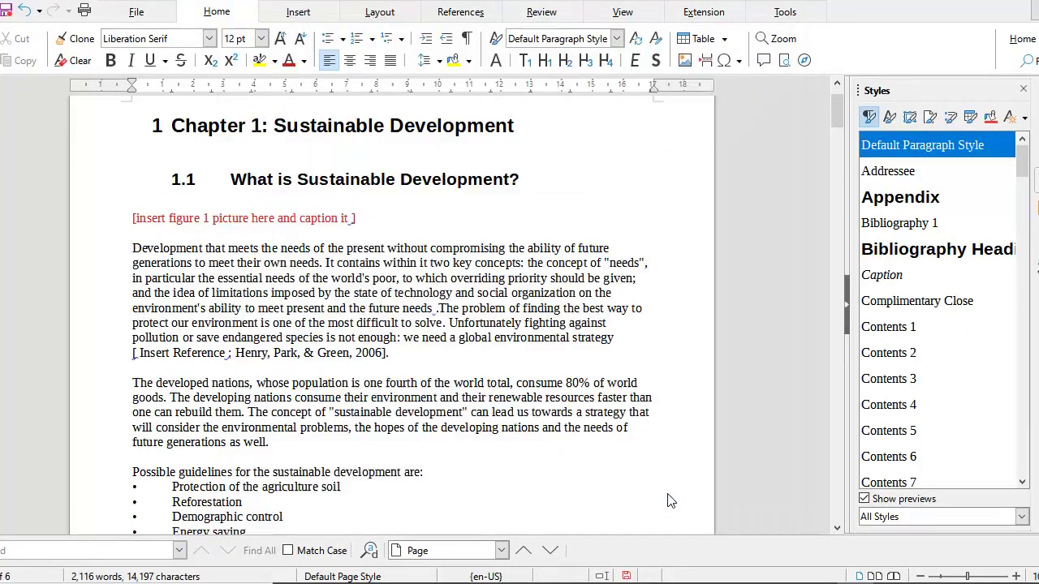
scroll(280, 347, down, 3)
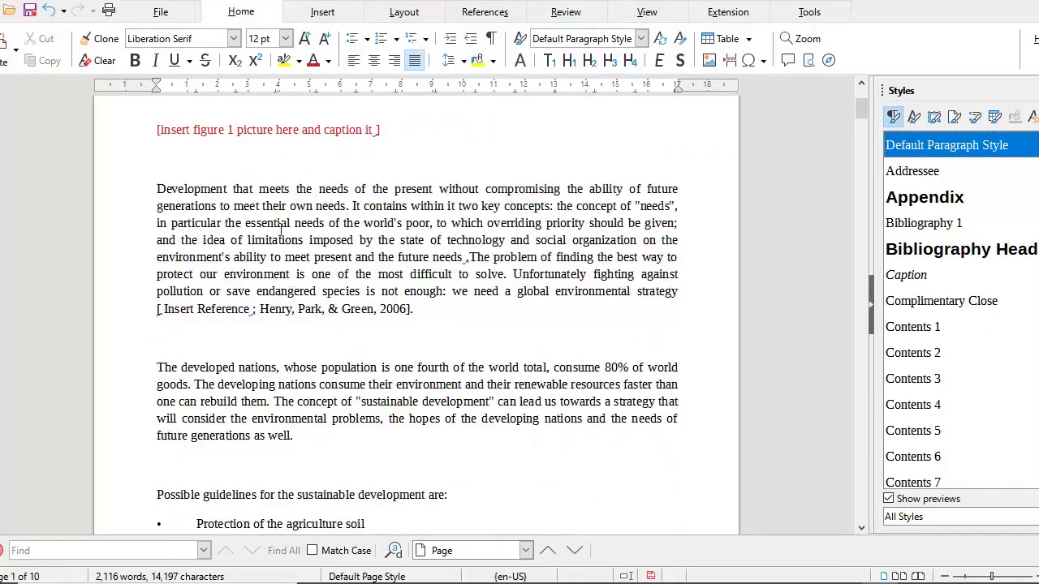
Step: Delete the empty paragraphs before and after the first body paragraph of section 1.1, and the one before "The long term final result"
click(207, 158)
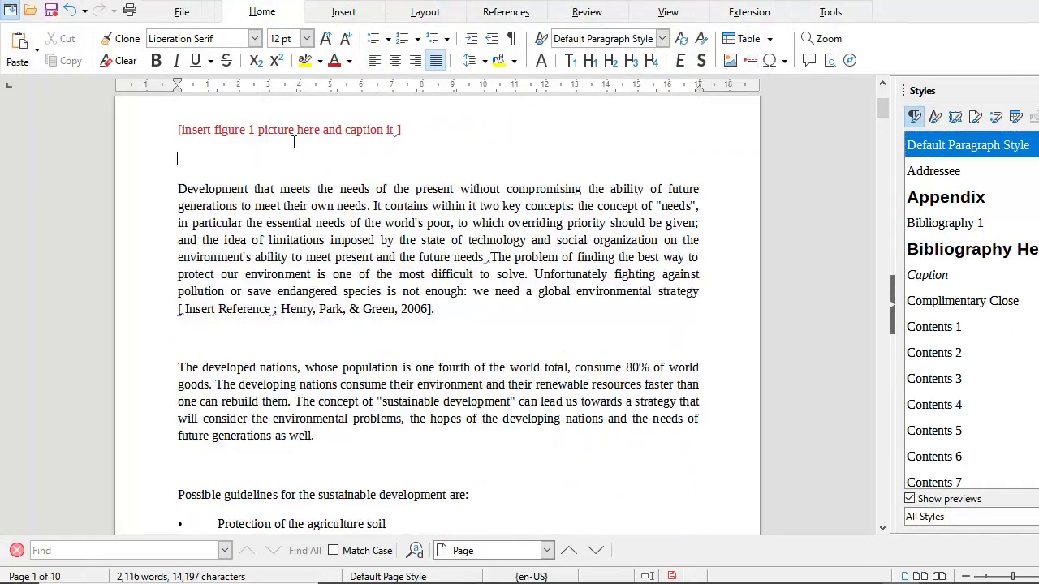
key(Delete)
key(ctrl+Down)
key(Delete)
scroll(268, 254, down, 15)
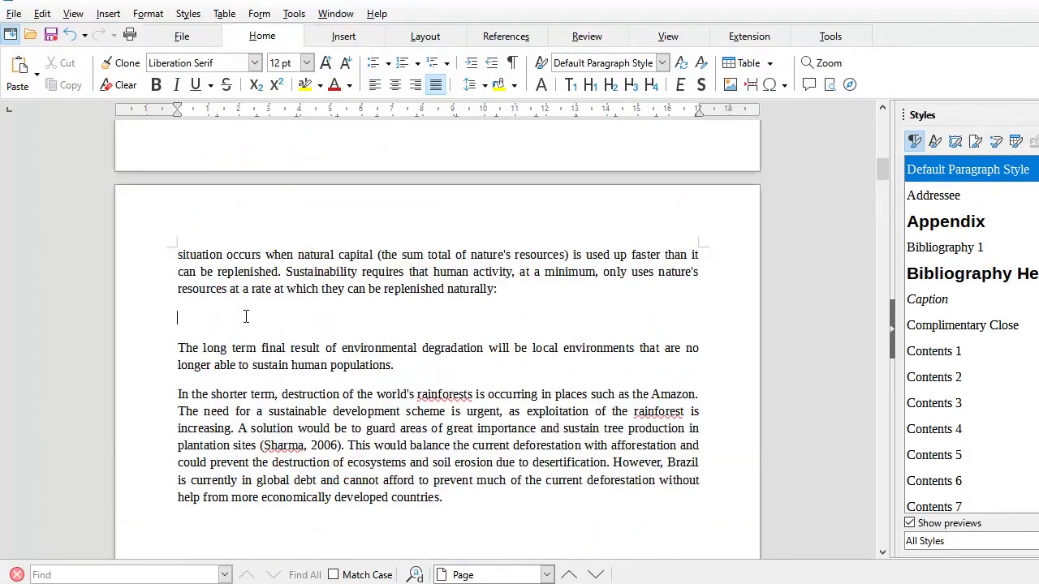
click(247, 307)
key(Delete)
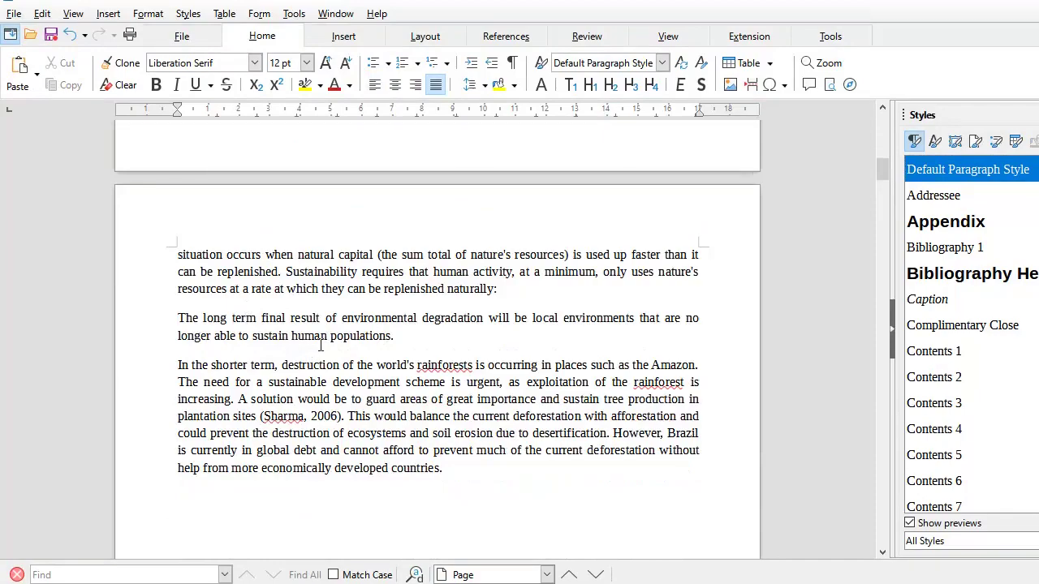
Step: Delete the empty paragraph before the text starting "The precise meaning of sustainable development"
scroll(321, 346, down, 20)
scroll(320, 347, up, 5)
scroll(320, 348, down, 10)
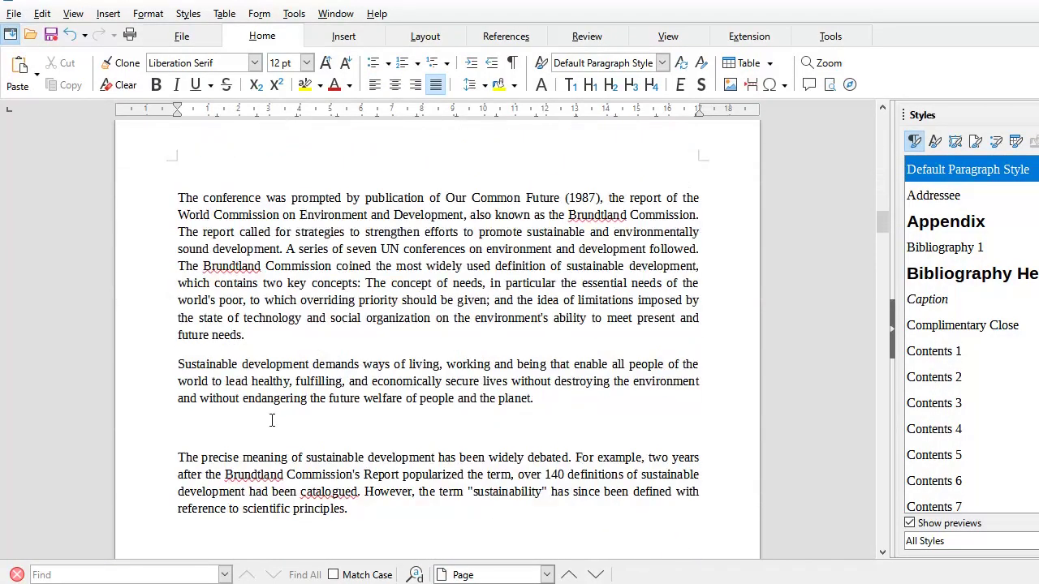
click(271, 419)
key(Delete)
Step: Review the body text spacing back up to the Chapter 1 headings, and go to the end of the document
scroll(300, 405, down, 5)
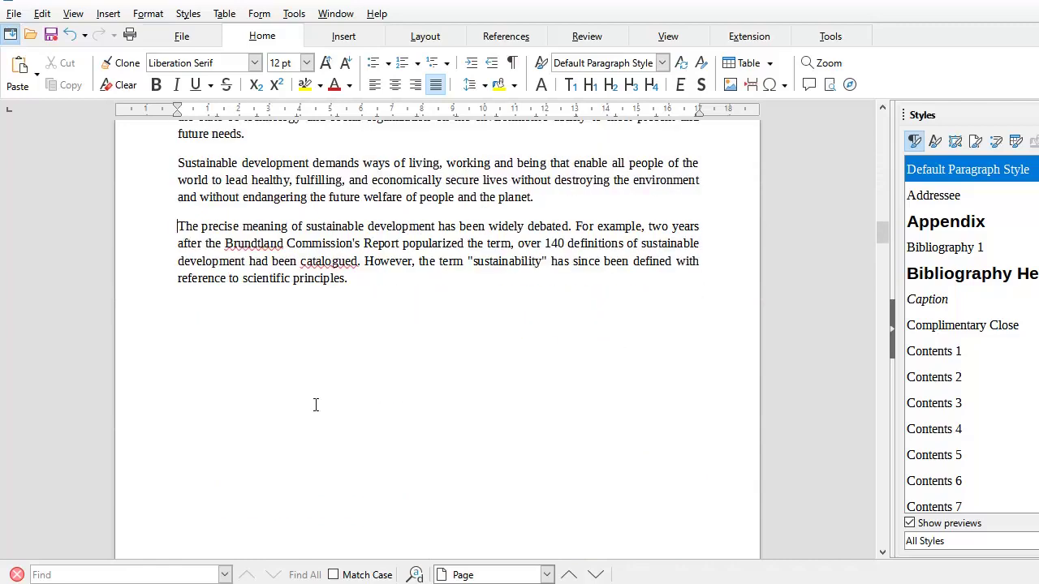
scroll(320, 398, up, 6)
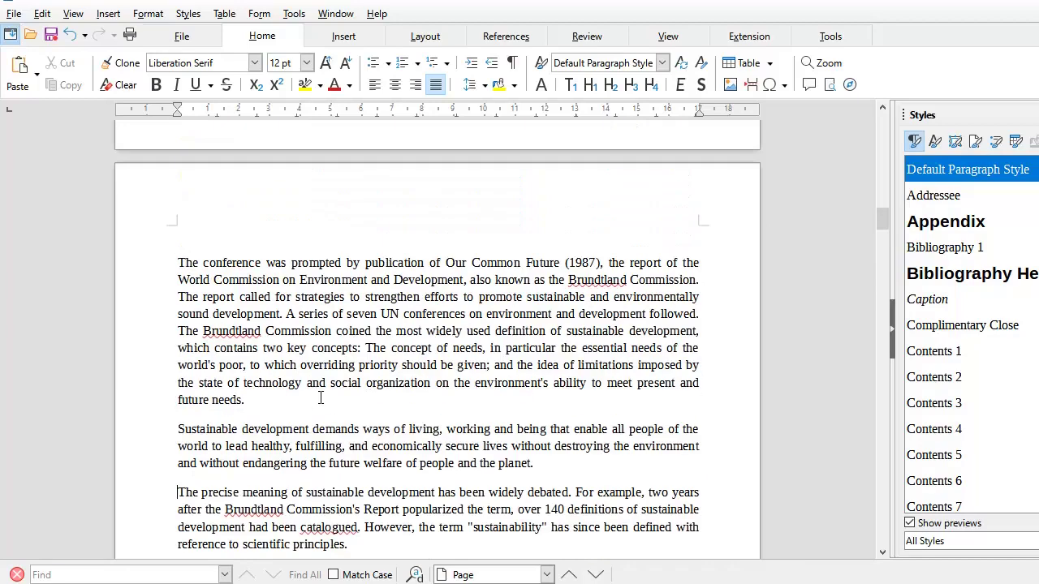
scroll(321, 398, up, 20)
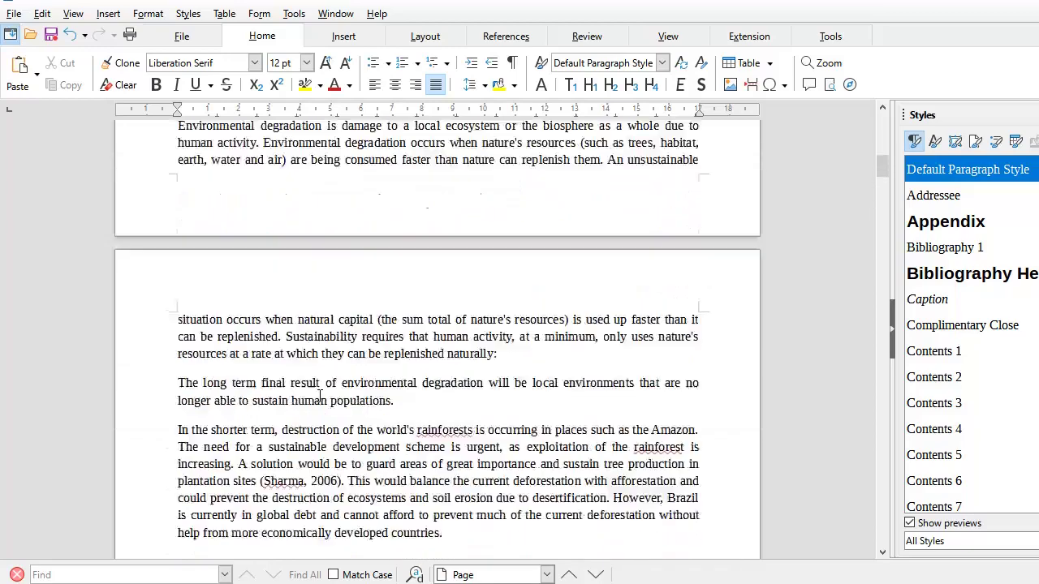
scroll(321, 393, up, 10)
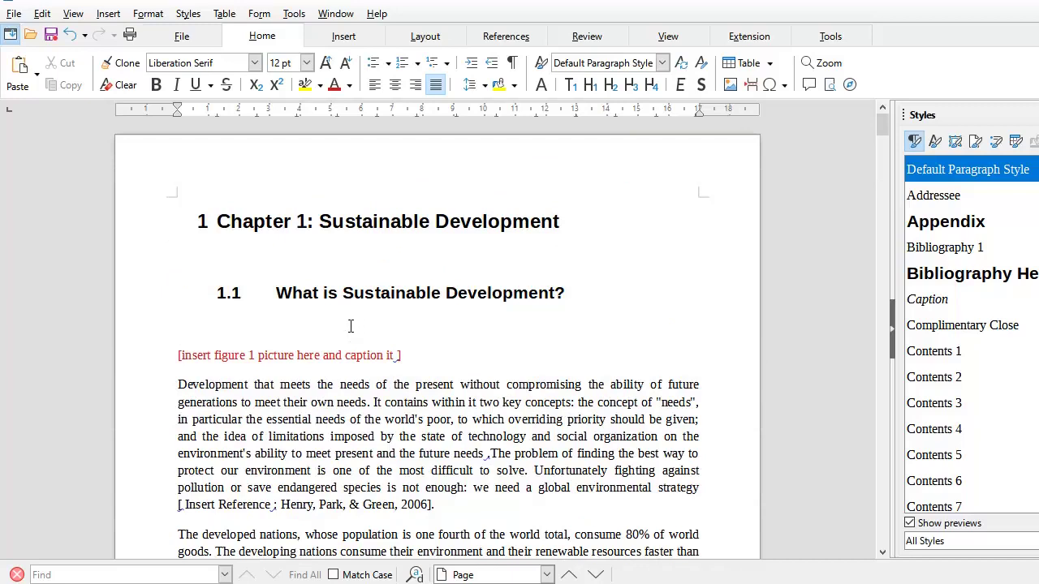
click(220, 290)
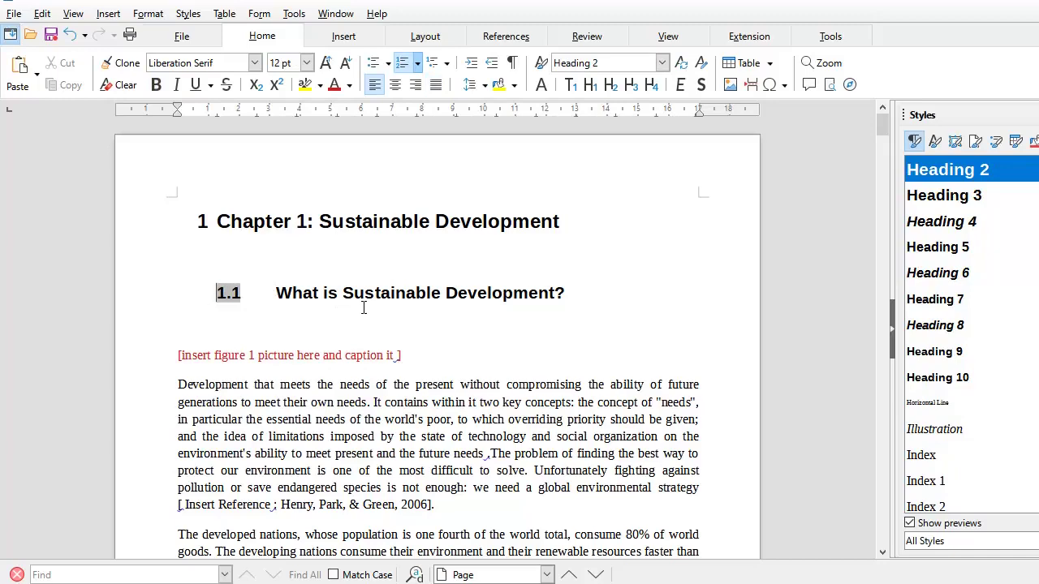
scroll(367, 324, down, 5)
scroll(370, 337, up, 4)
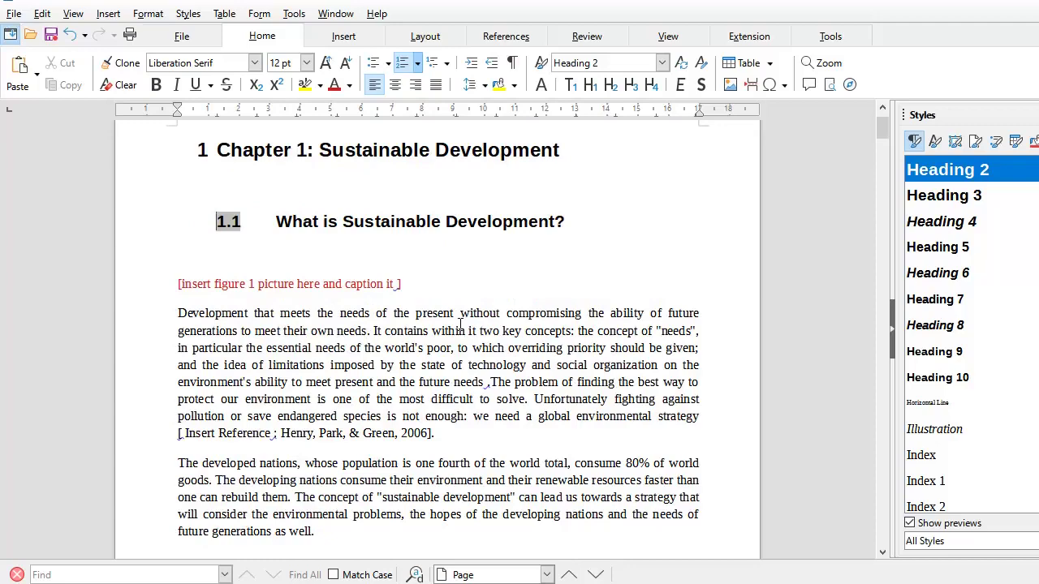
key(ctrl+End)
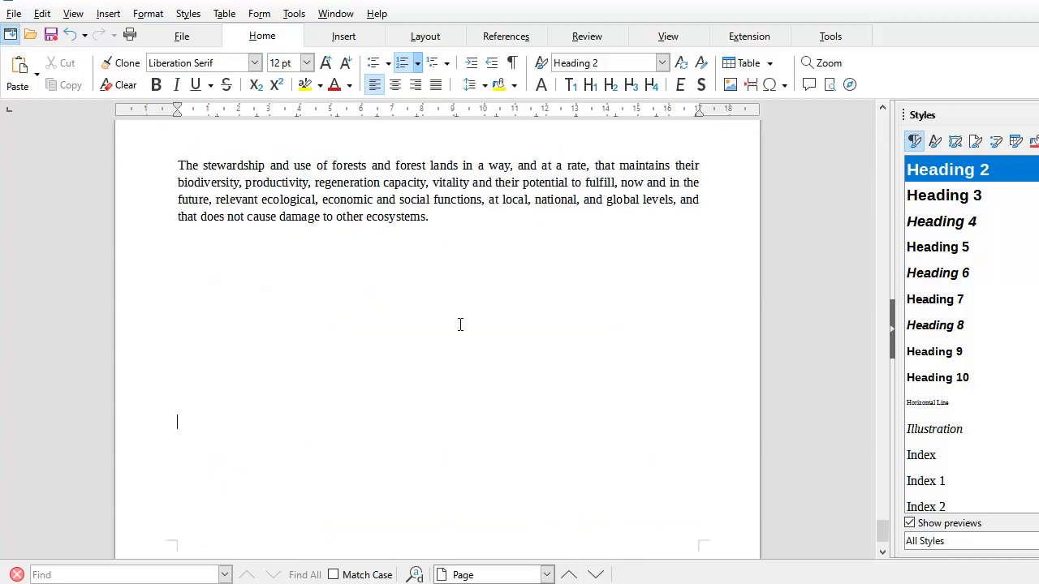